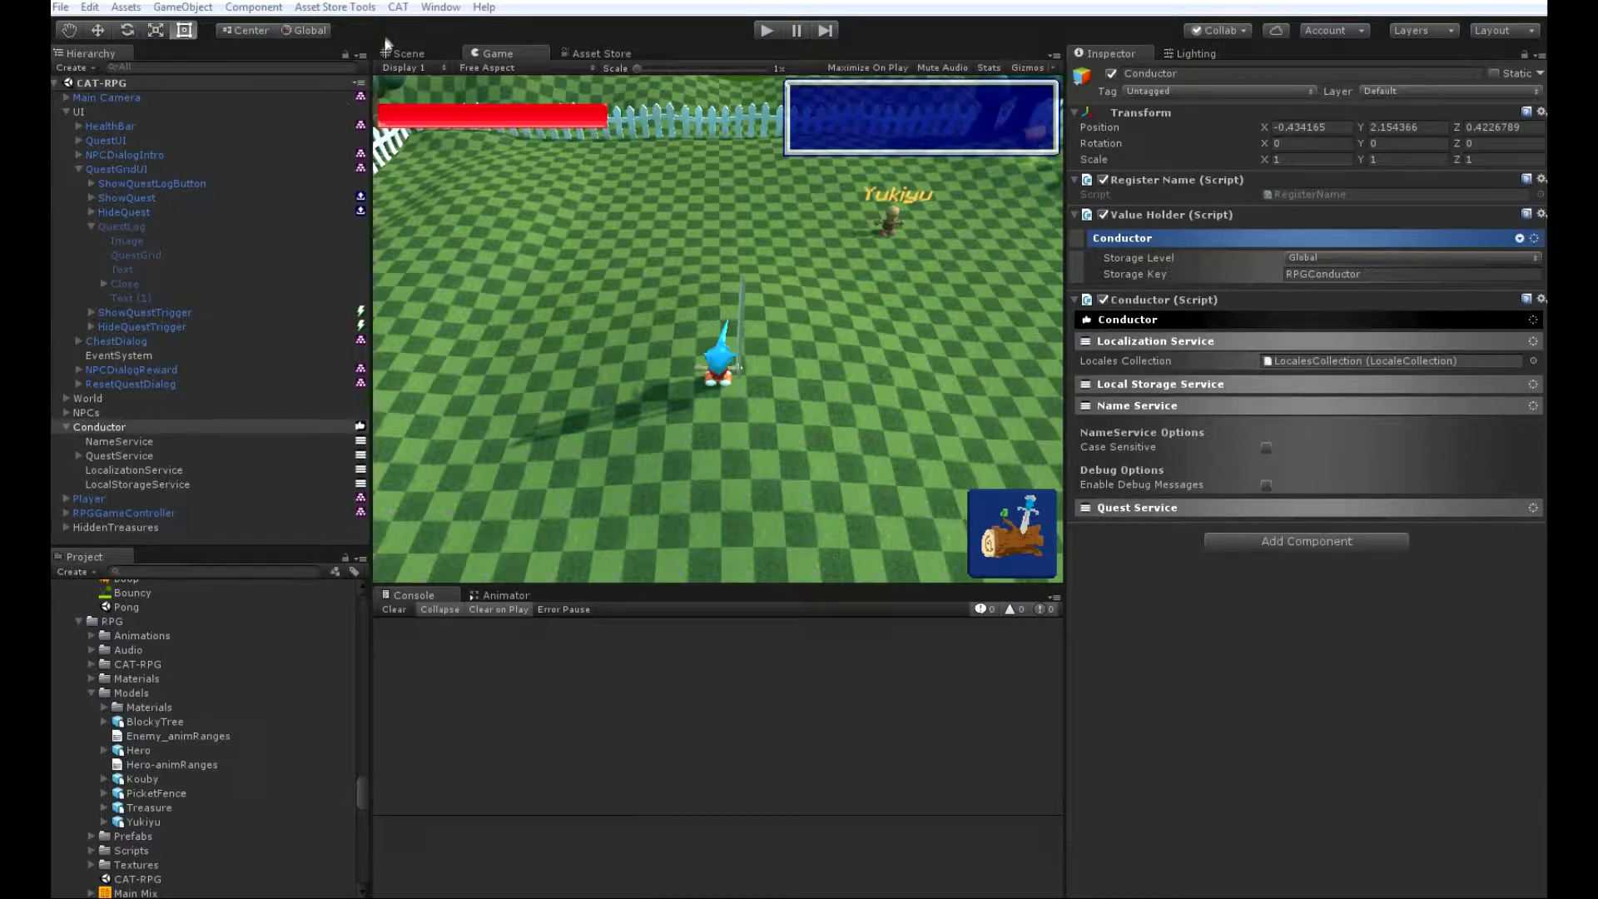
- Locate the Quest Service option among the services that the CAT toolkit can create
left_click(399, 7)
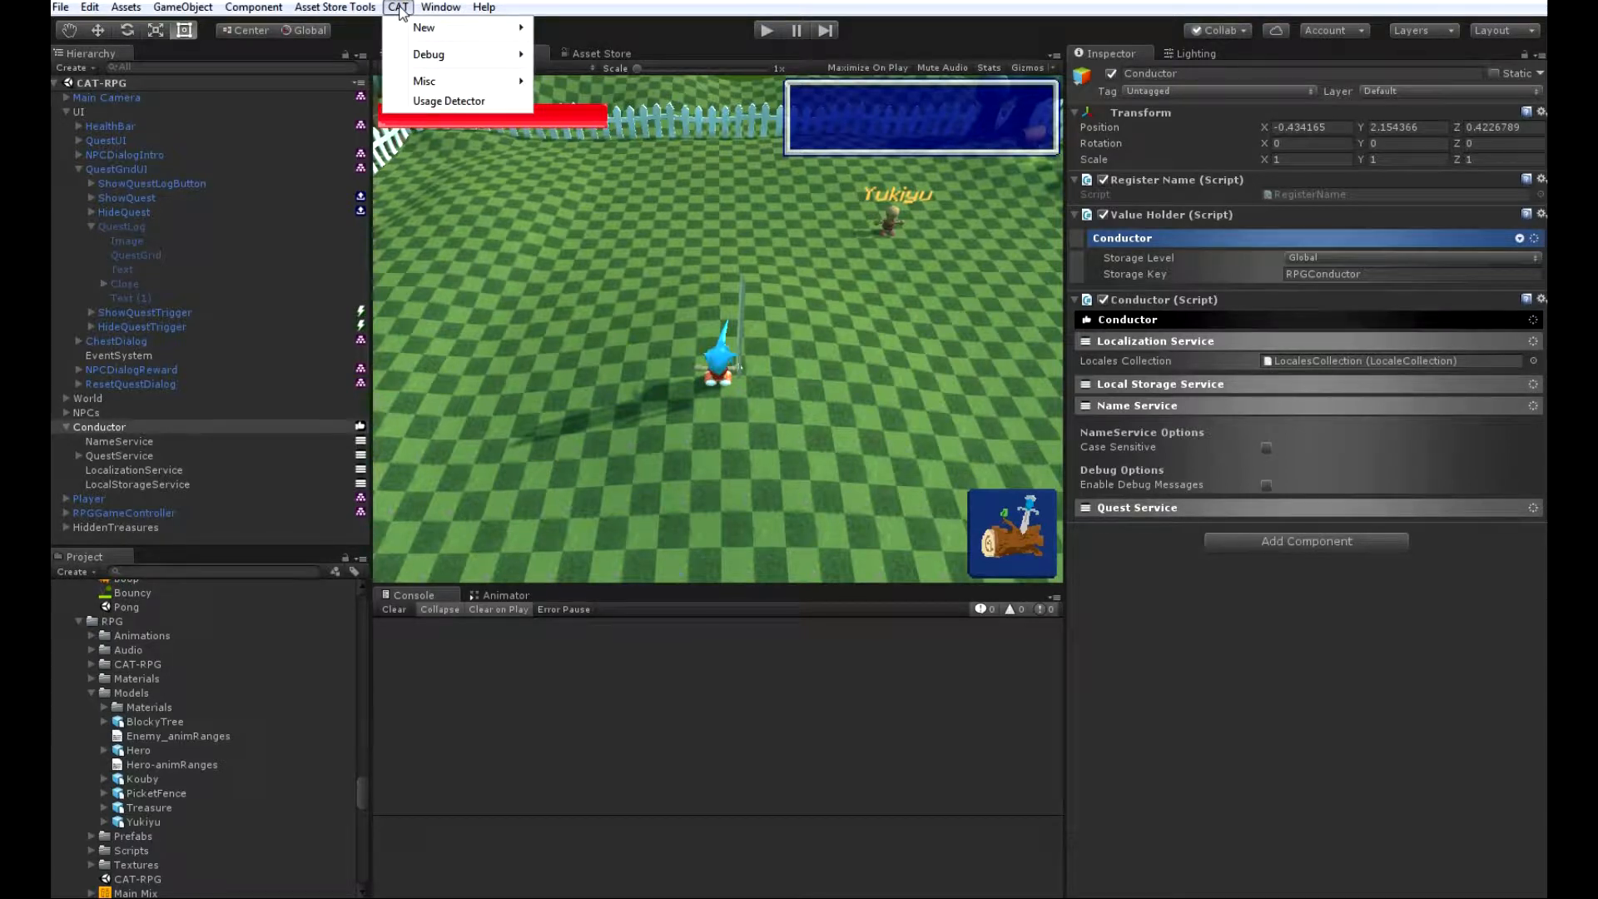
mouse_move(413, 31)
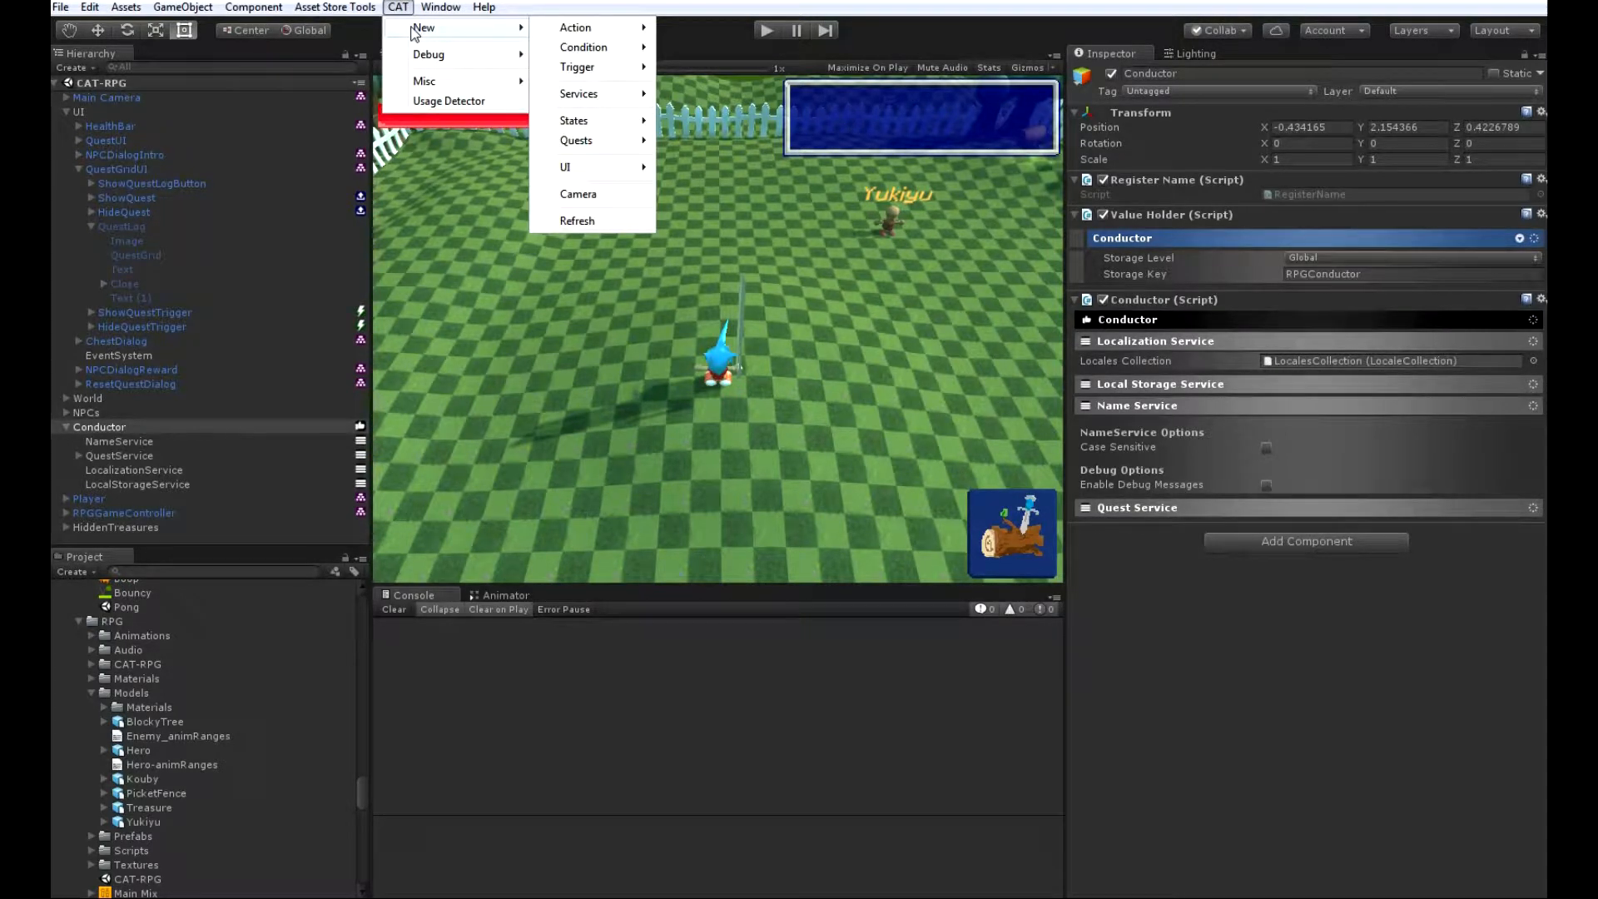
mouse_move(610, 92)
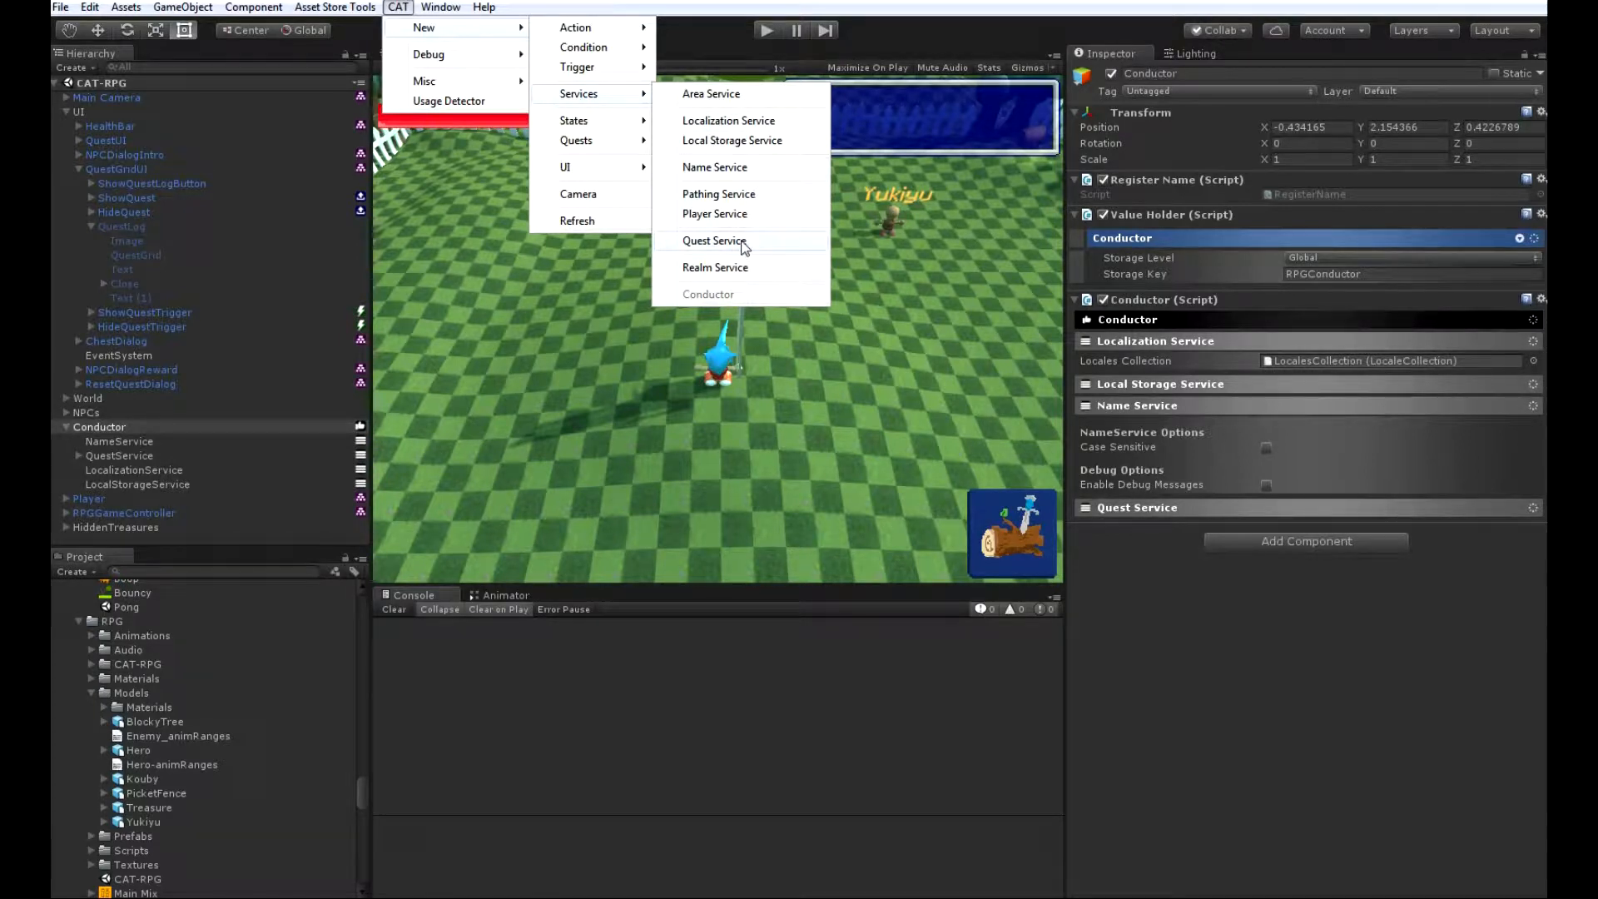
left_click(713, 241)
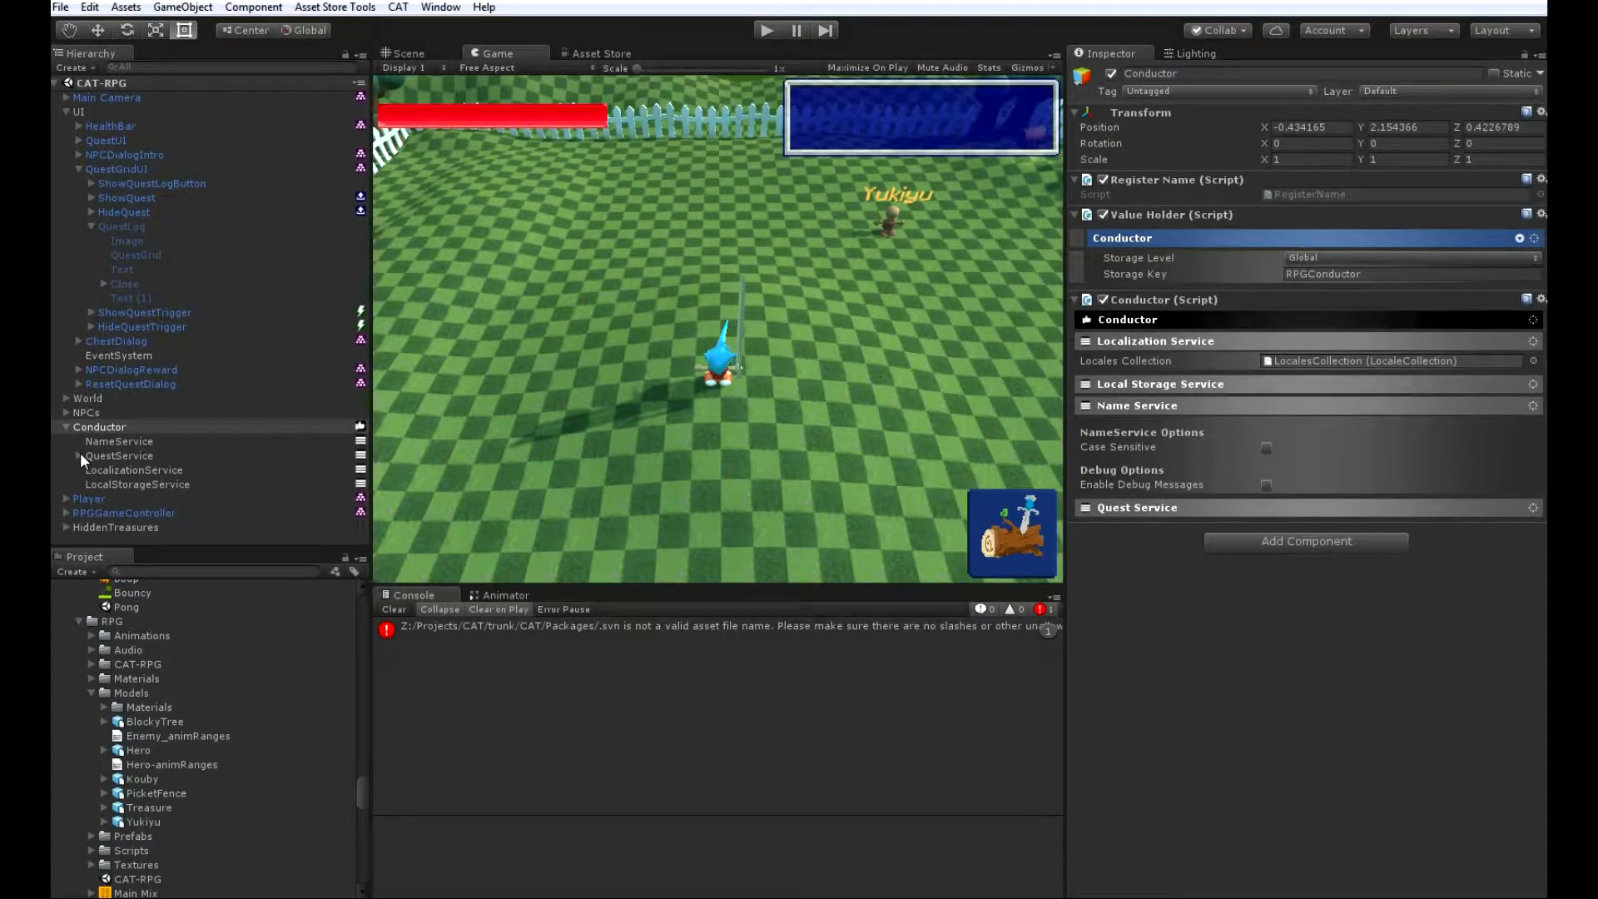
- Examine the QuestService object under Conductor and the settings of its child Quest_01
left_click(79, 455)
left_click(117, 455)
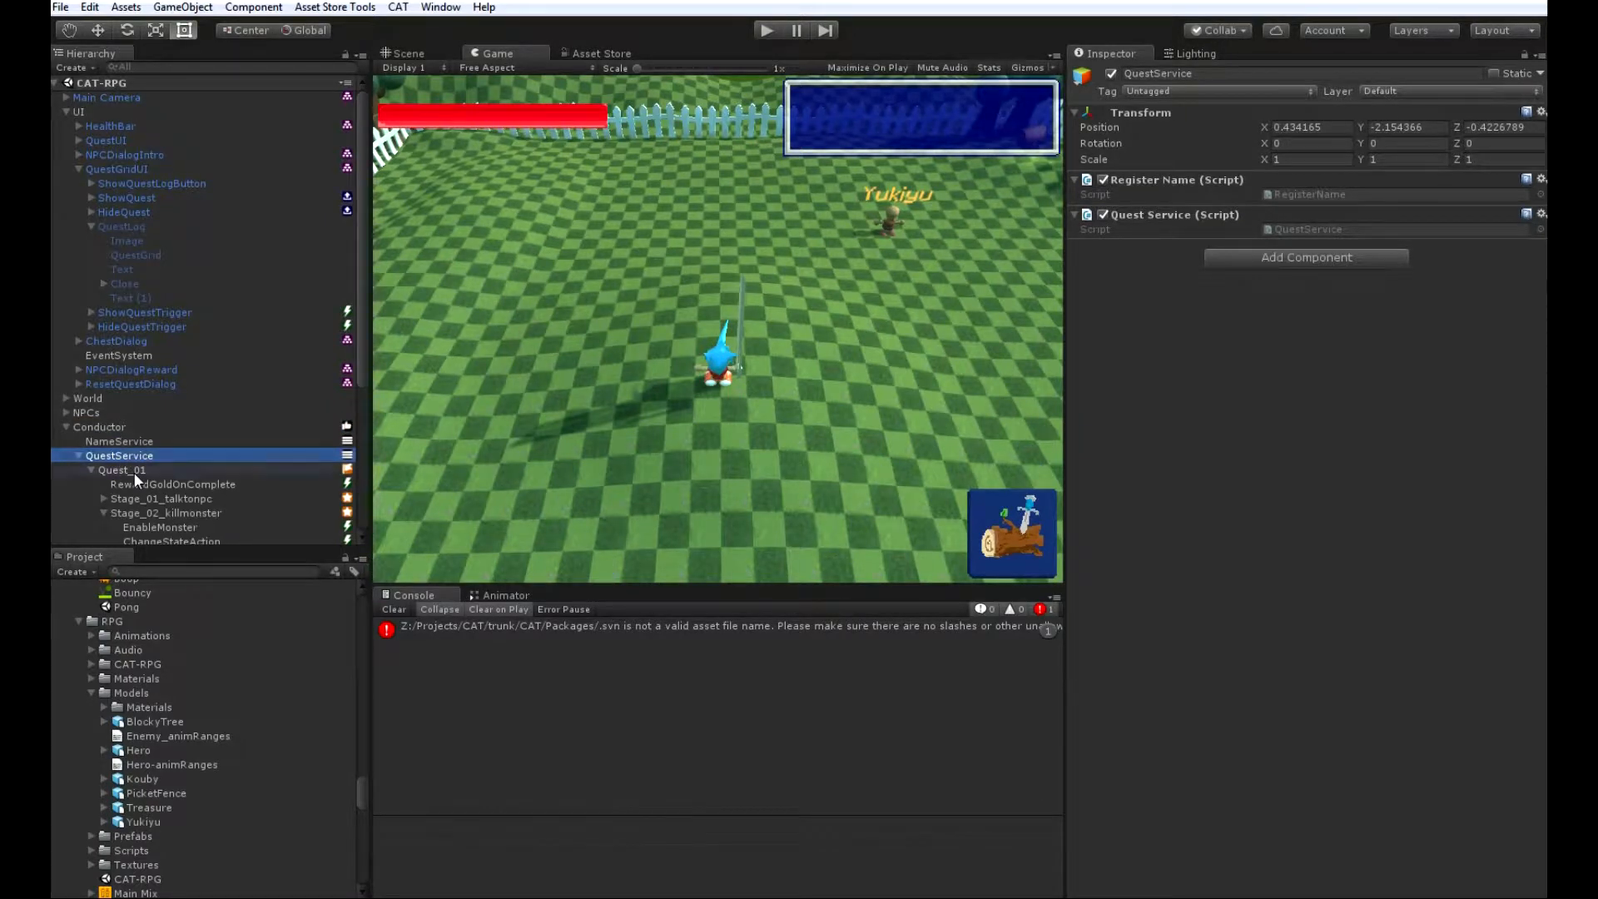
left_click(133, 472)
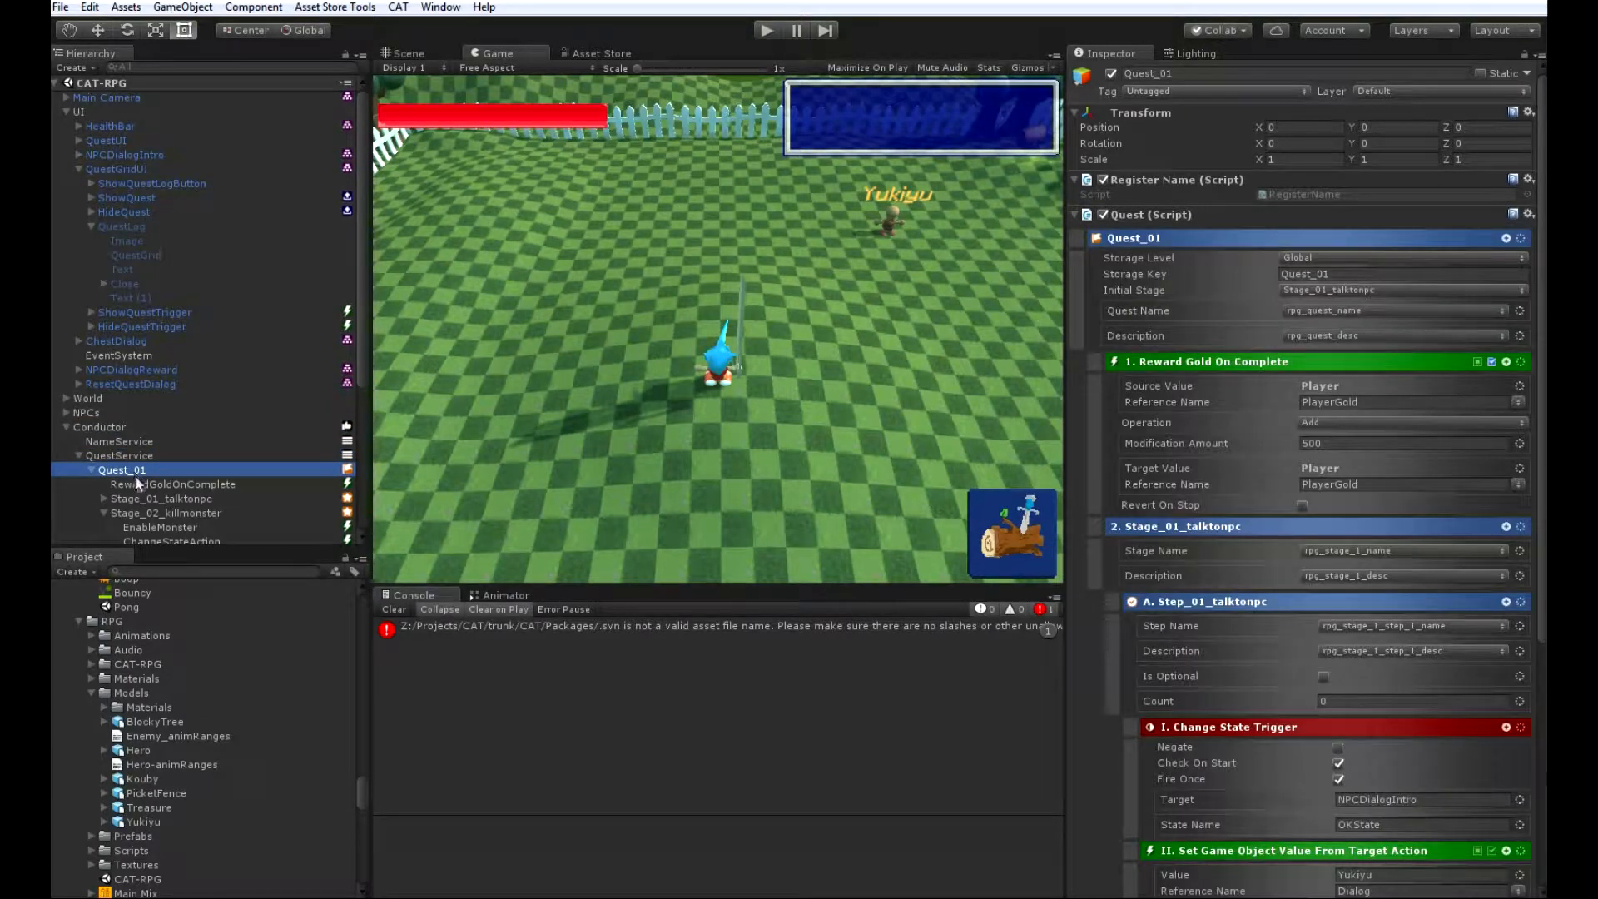
left_click(91, 470)
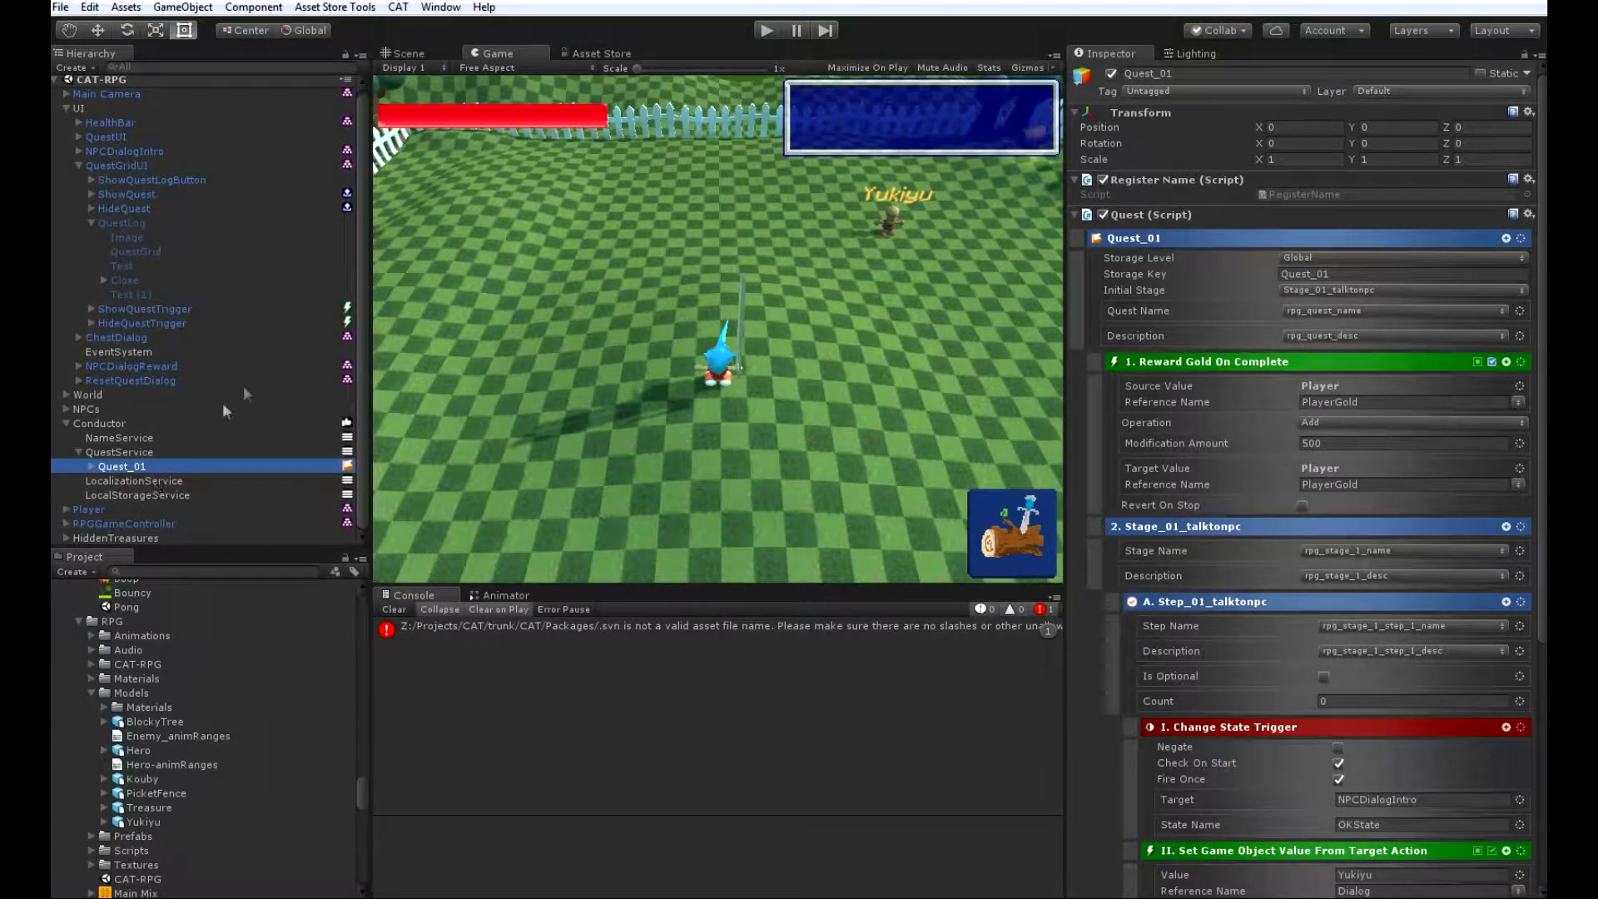
- Look up the CAT options for creating a new quest, stage or step, keeping Quest_01's name as it is
left_click(398, 9)
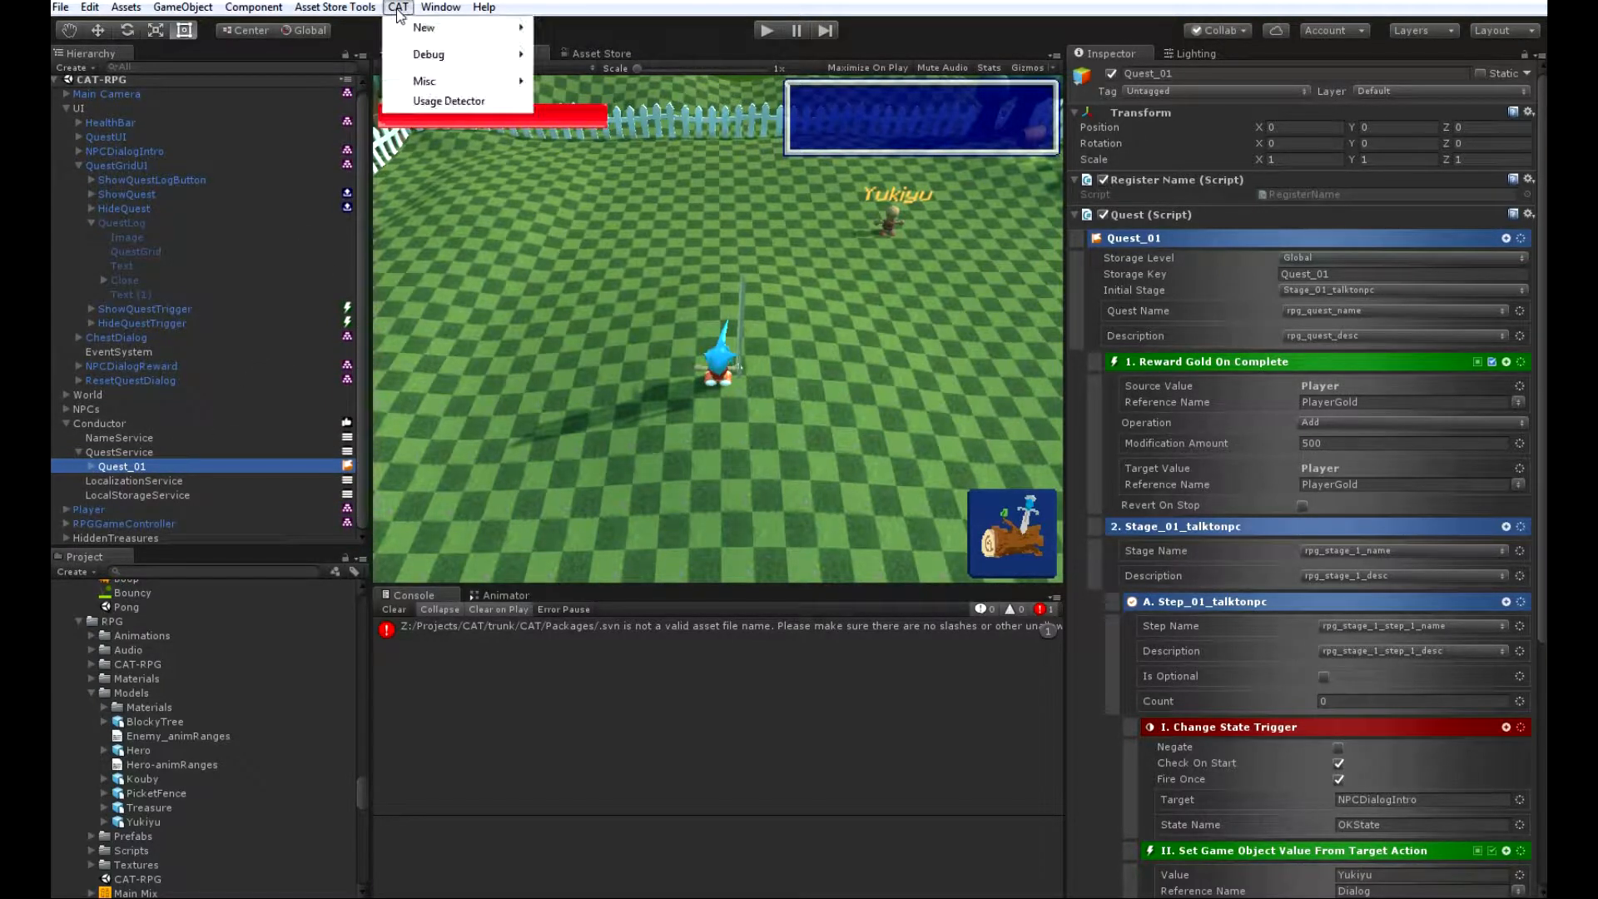
mouse_move(433, 32)
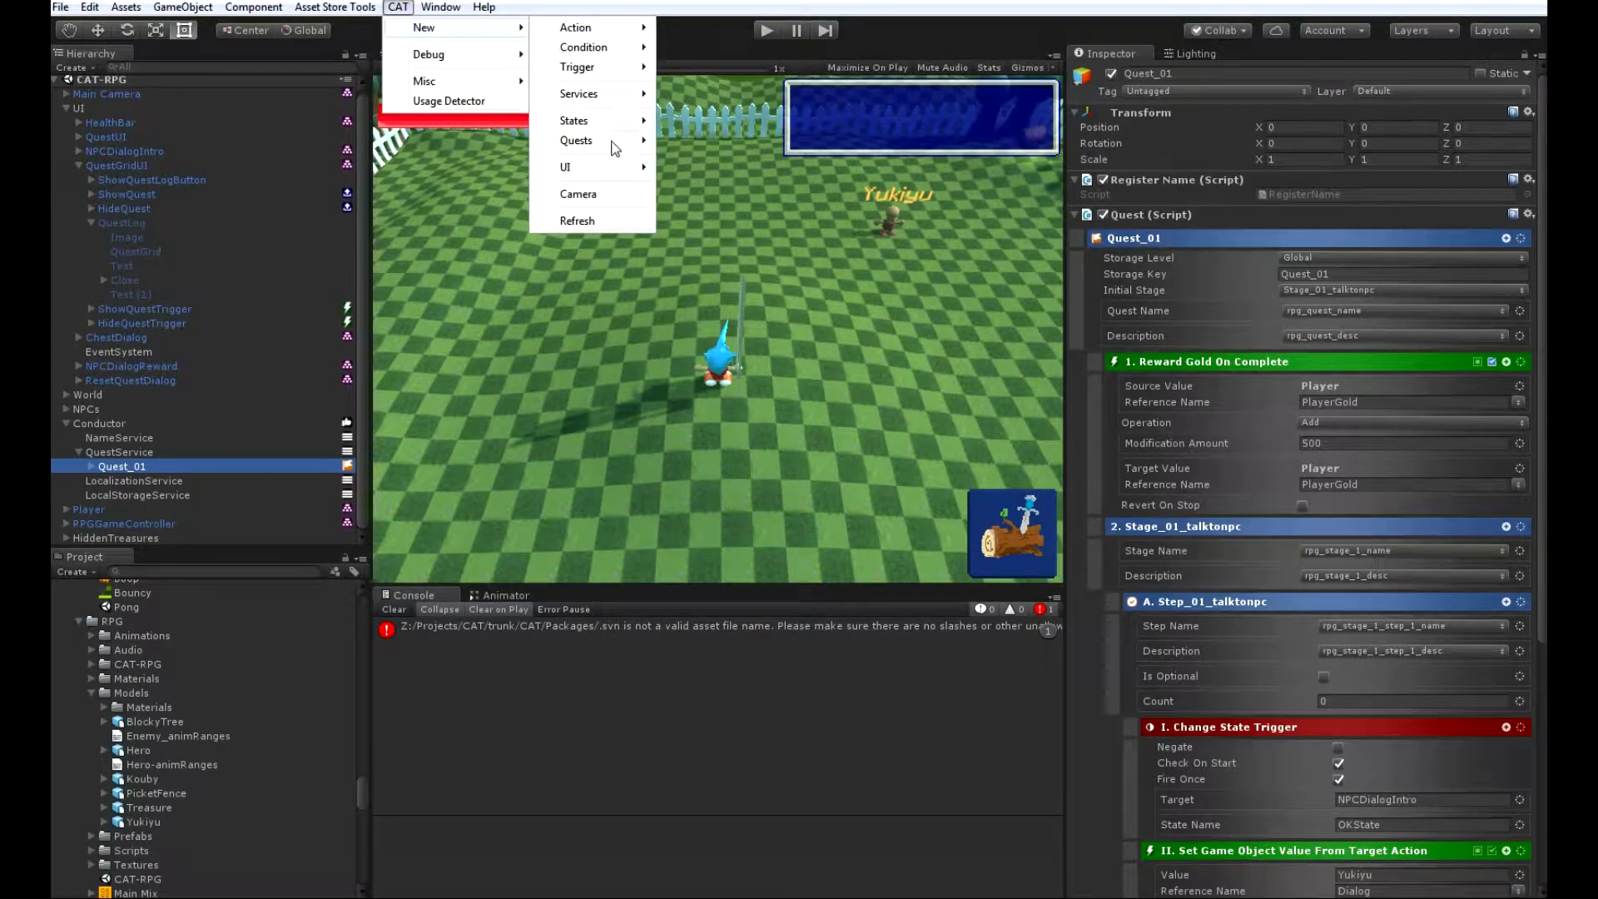
mouse_move(615, 144)
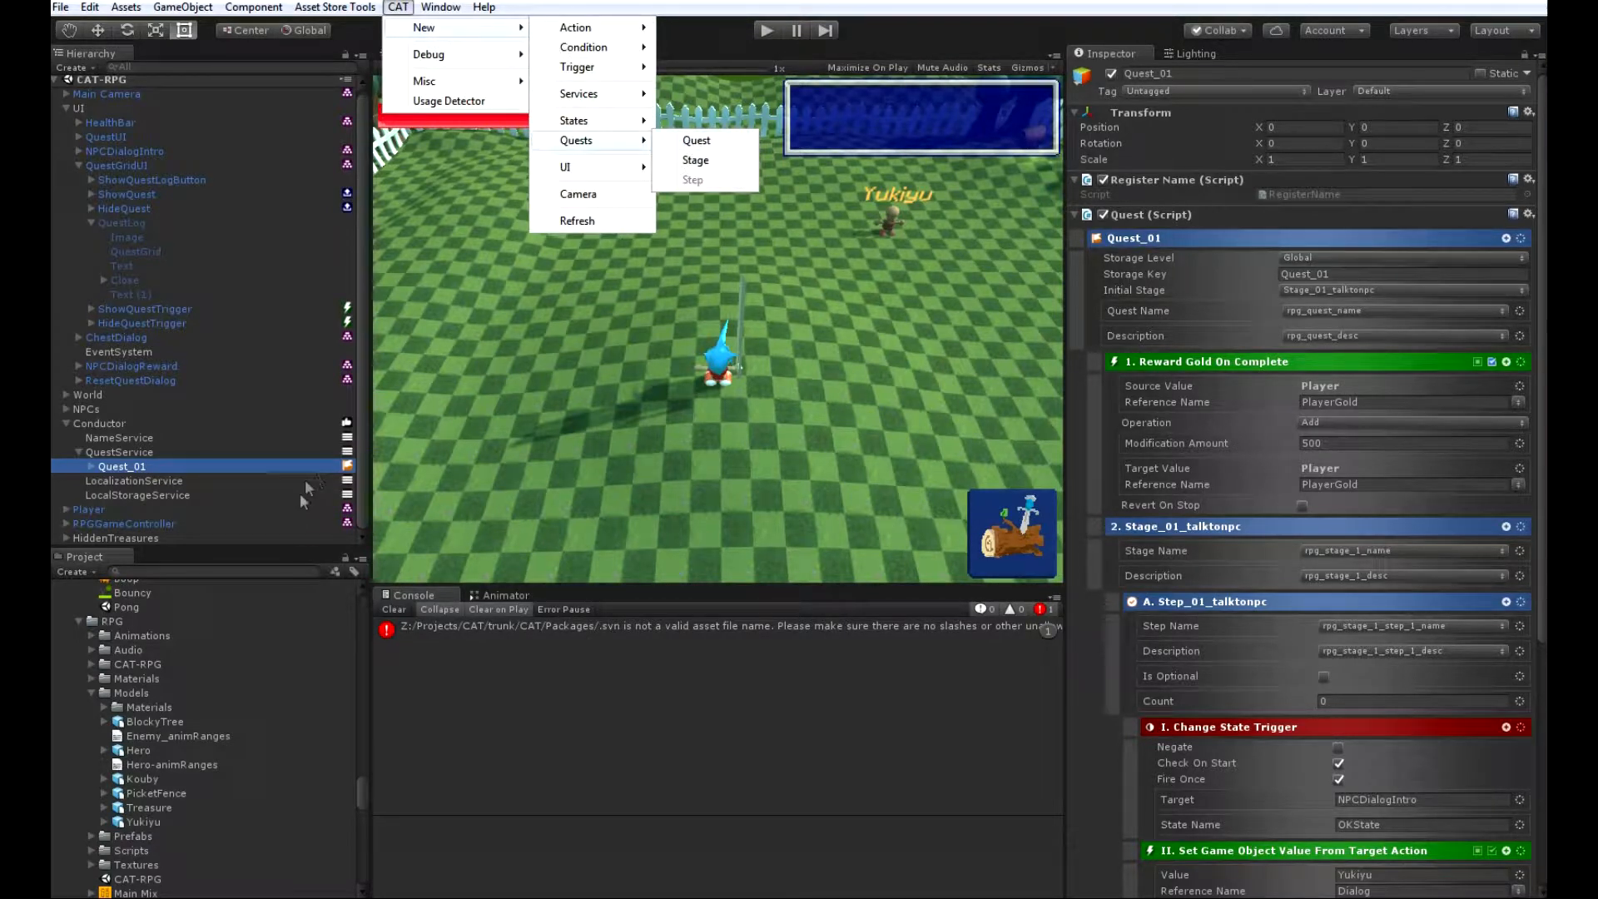
left_click(152, 467)
left_click(152, 467)
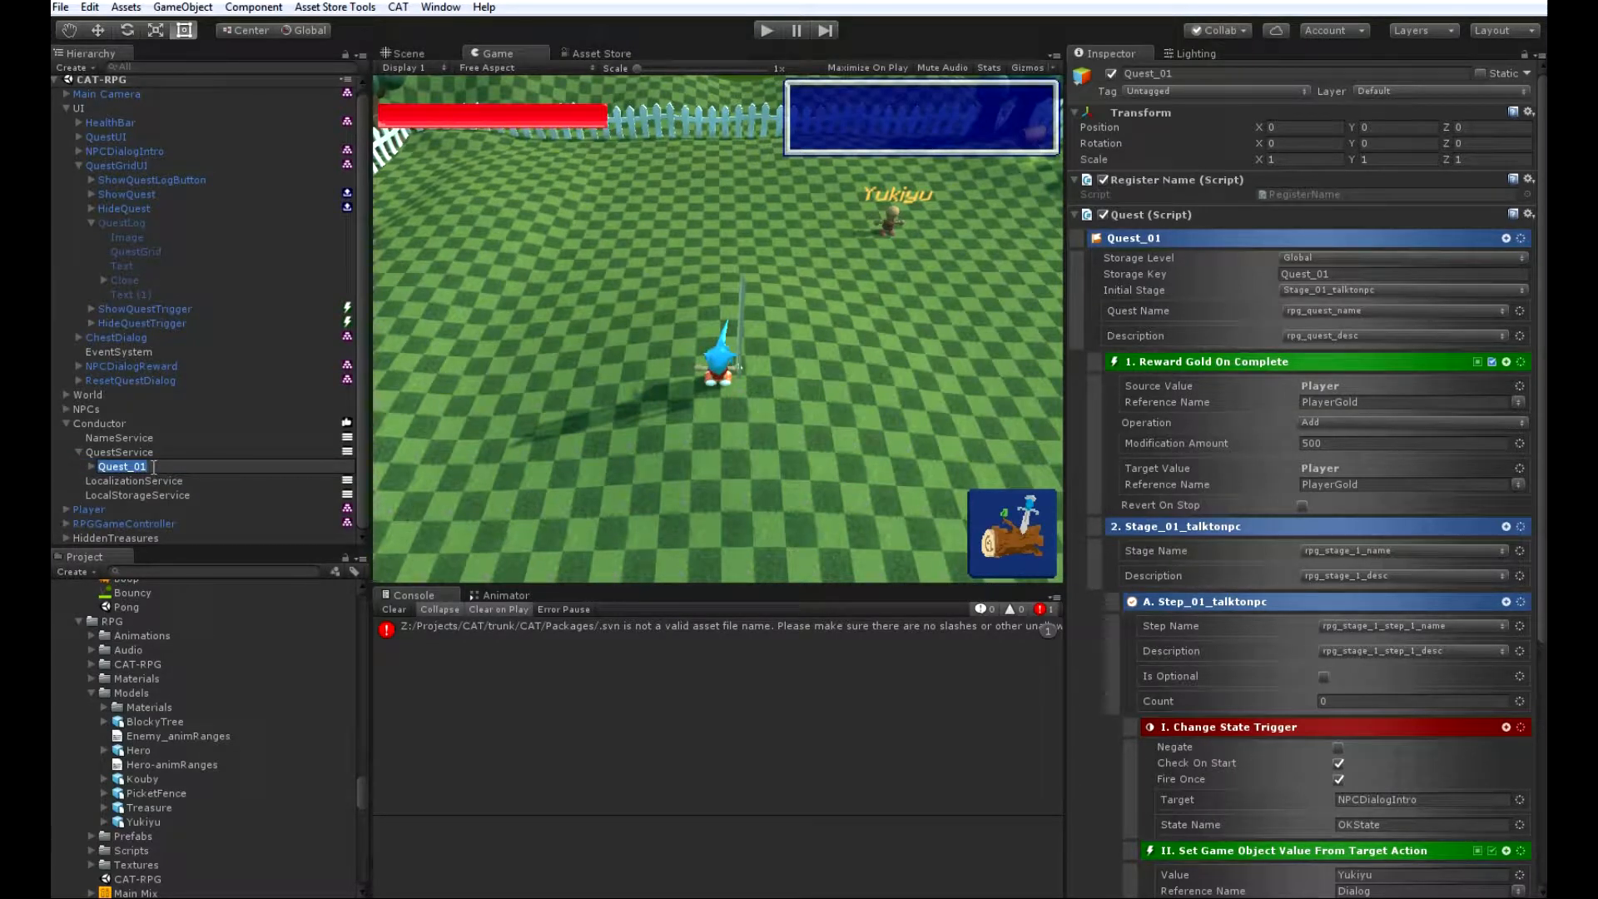
key("Return")
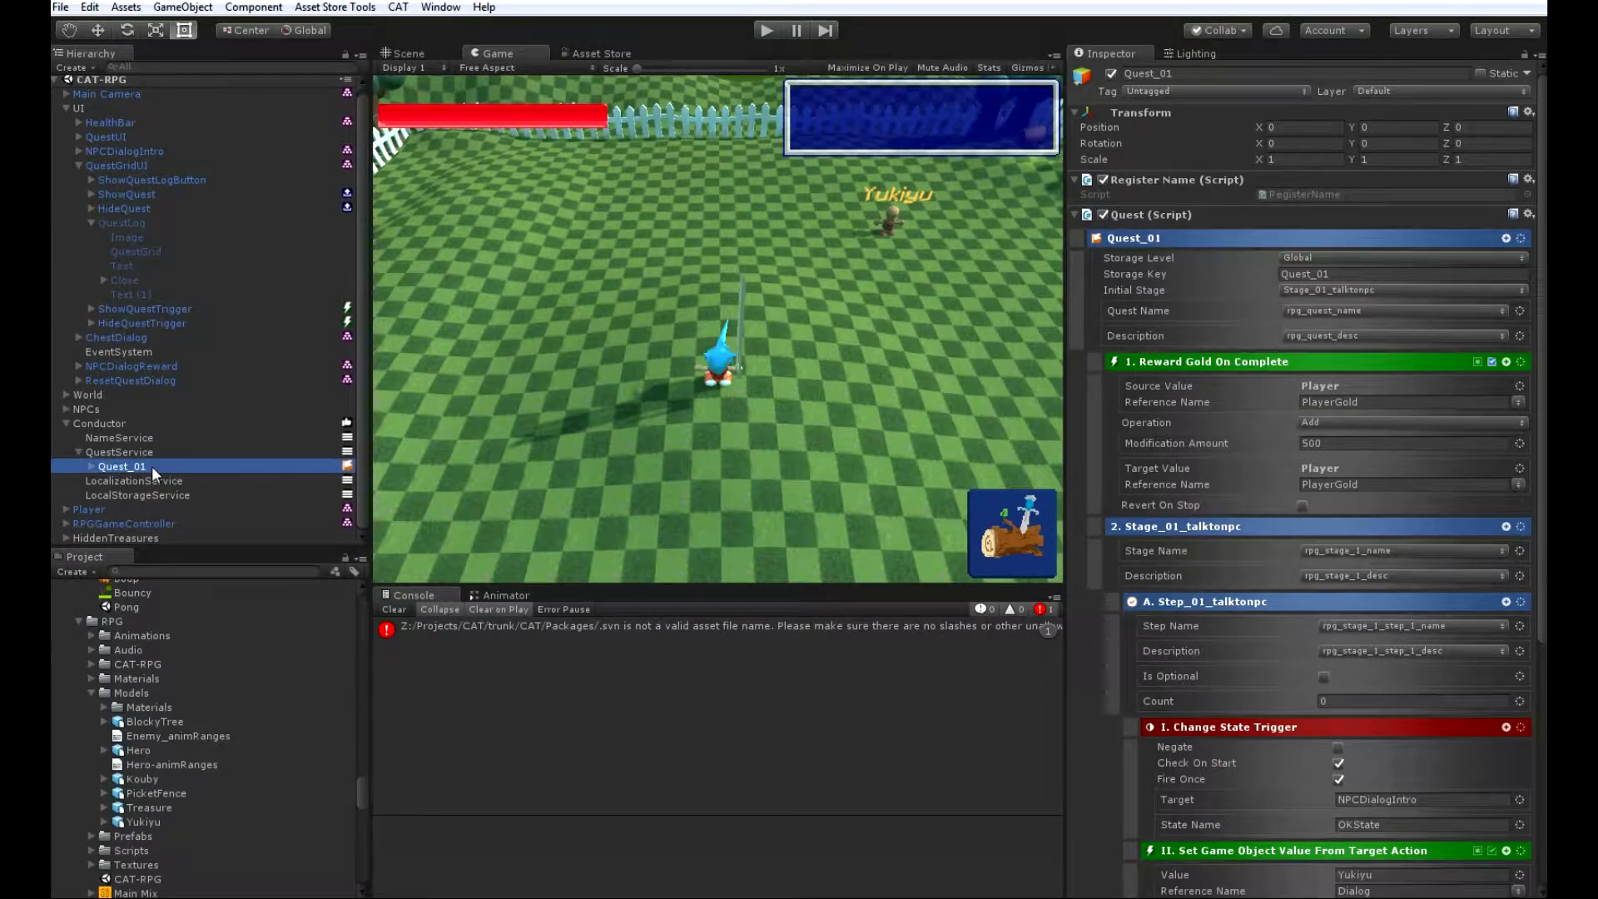
- Expand Quest_01 to review its stage and step hierarchy, inspecting Stage_01_talktonpc and the quest itself
left_click(91, 466)
scroll(116, 468, "down", 5)
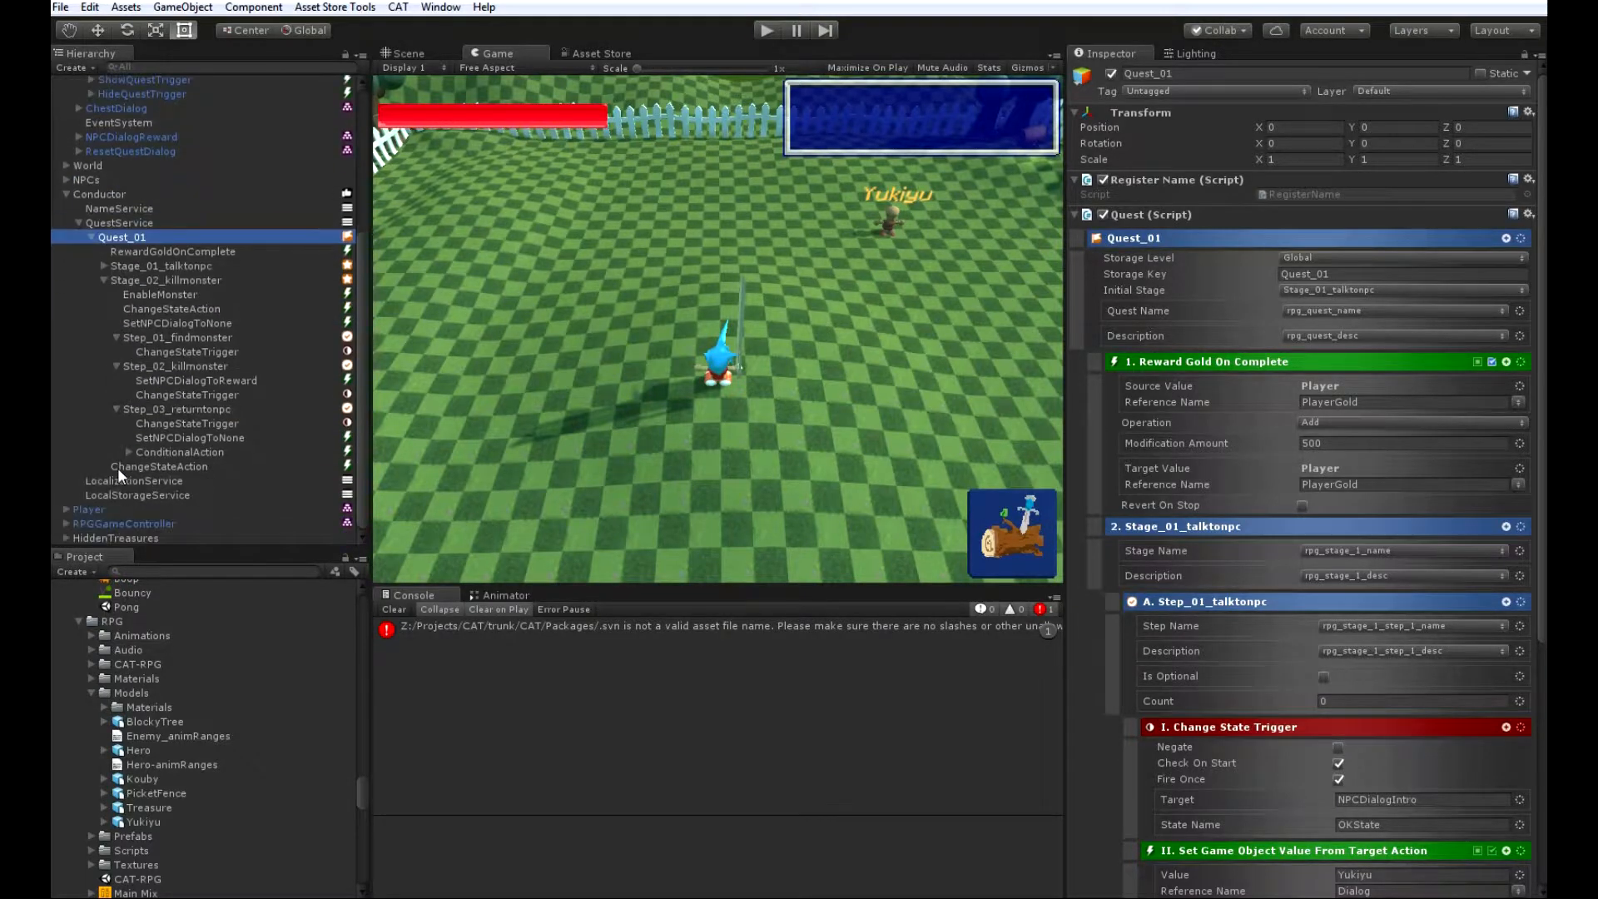
left_click(105, 266)
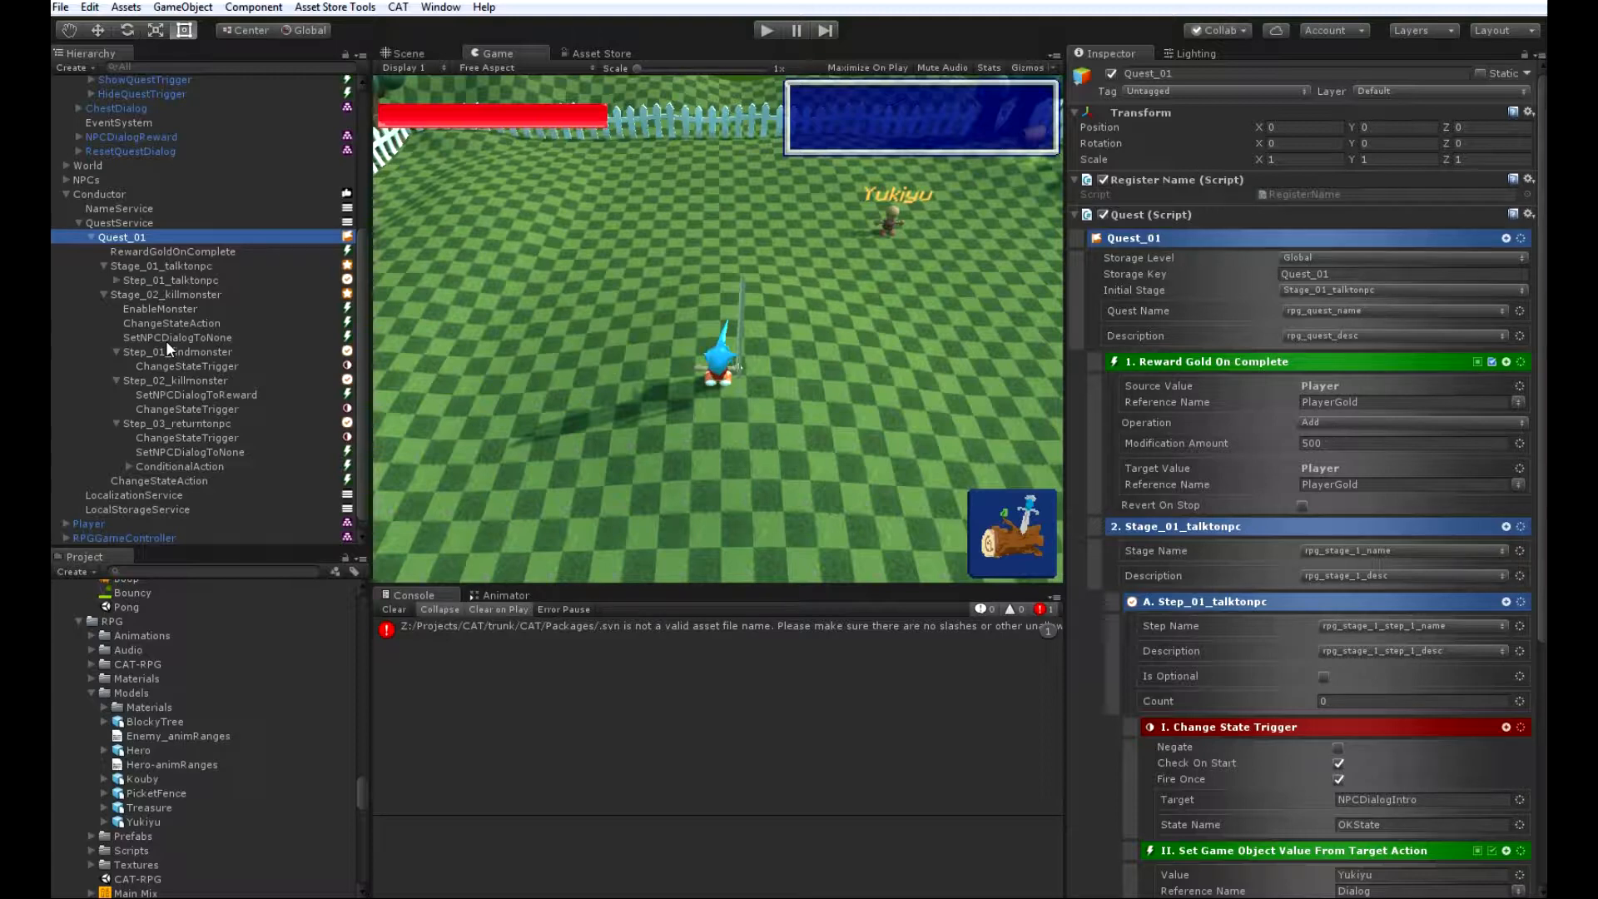
left_click(158, 431)
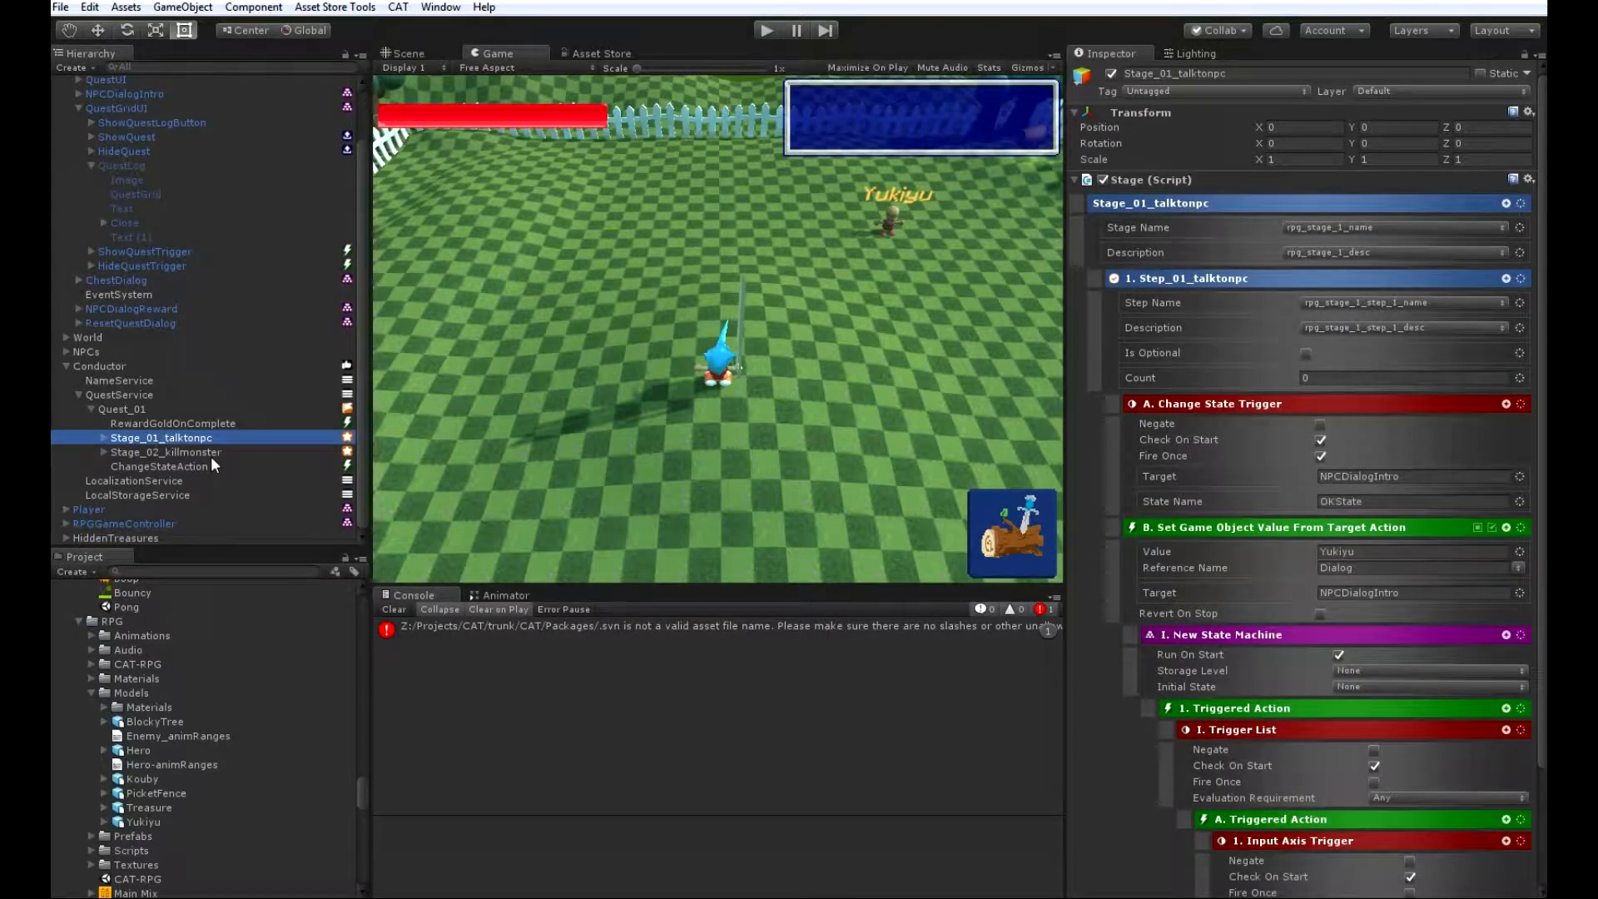
left_click(117, 409)
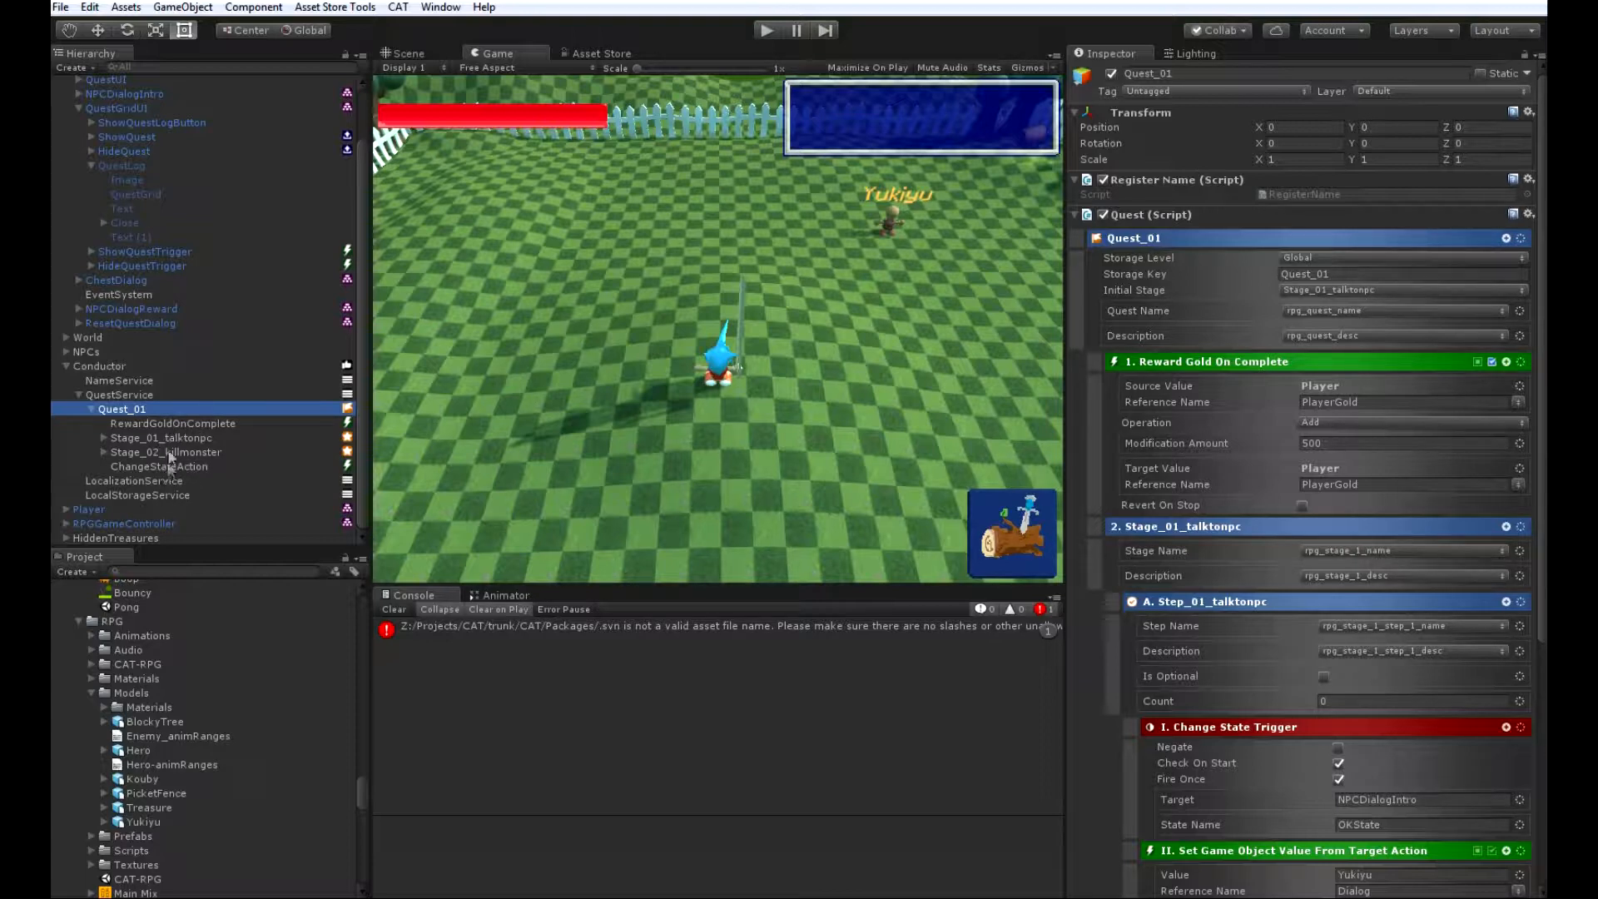
- Examine Quest_01's RewardGoldOnComplete and ChangeStateAction actions and its stages Stage_01_talktonpc and Stage_02_killmonster
left_click(173, 422)
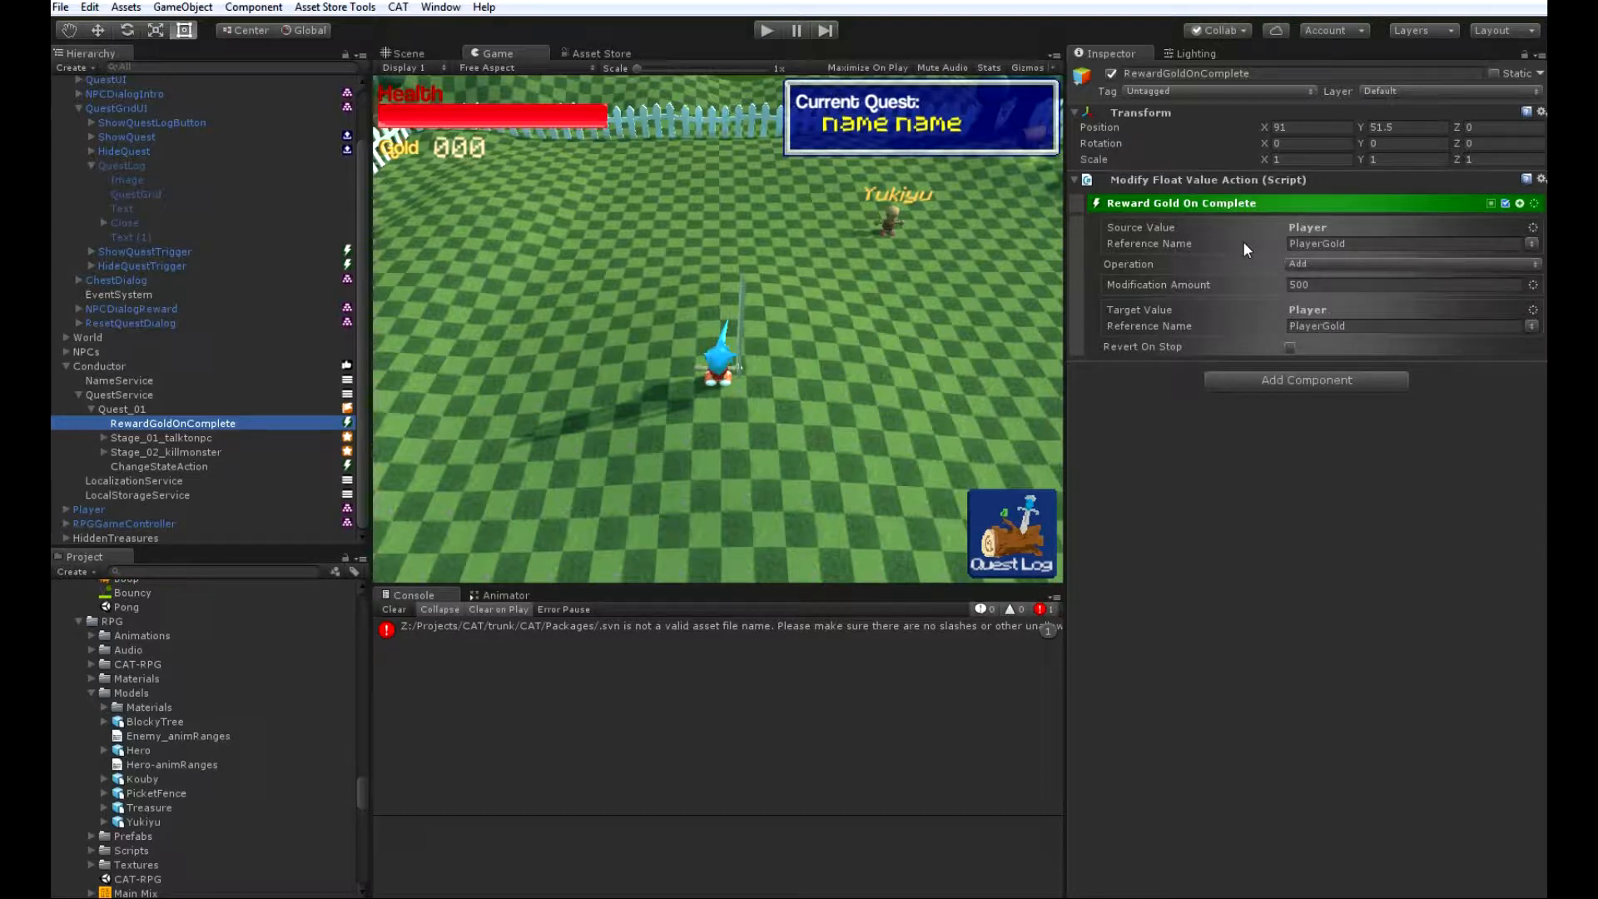
left_click(188, 467)
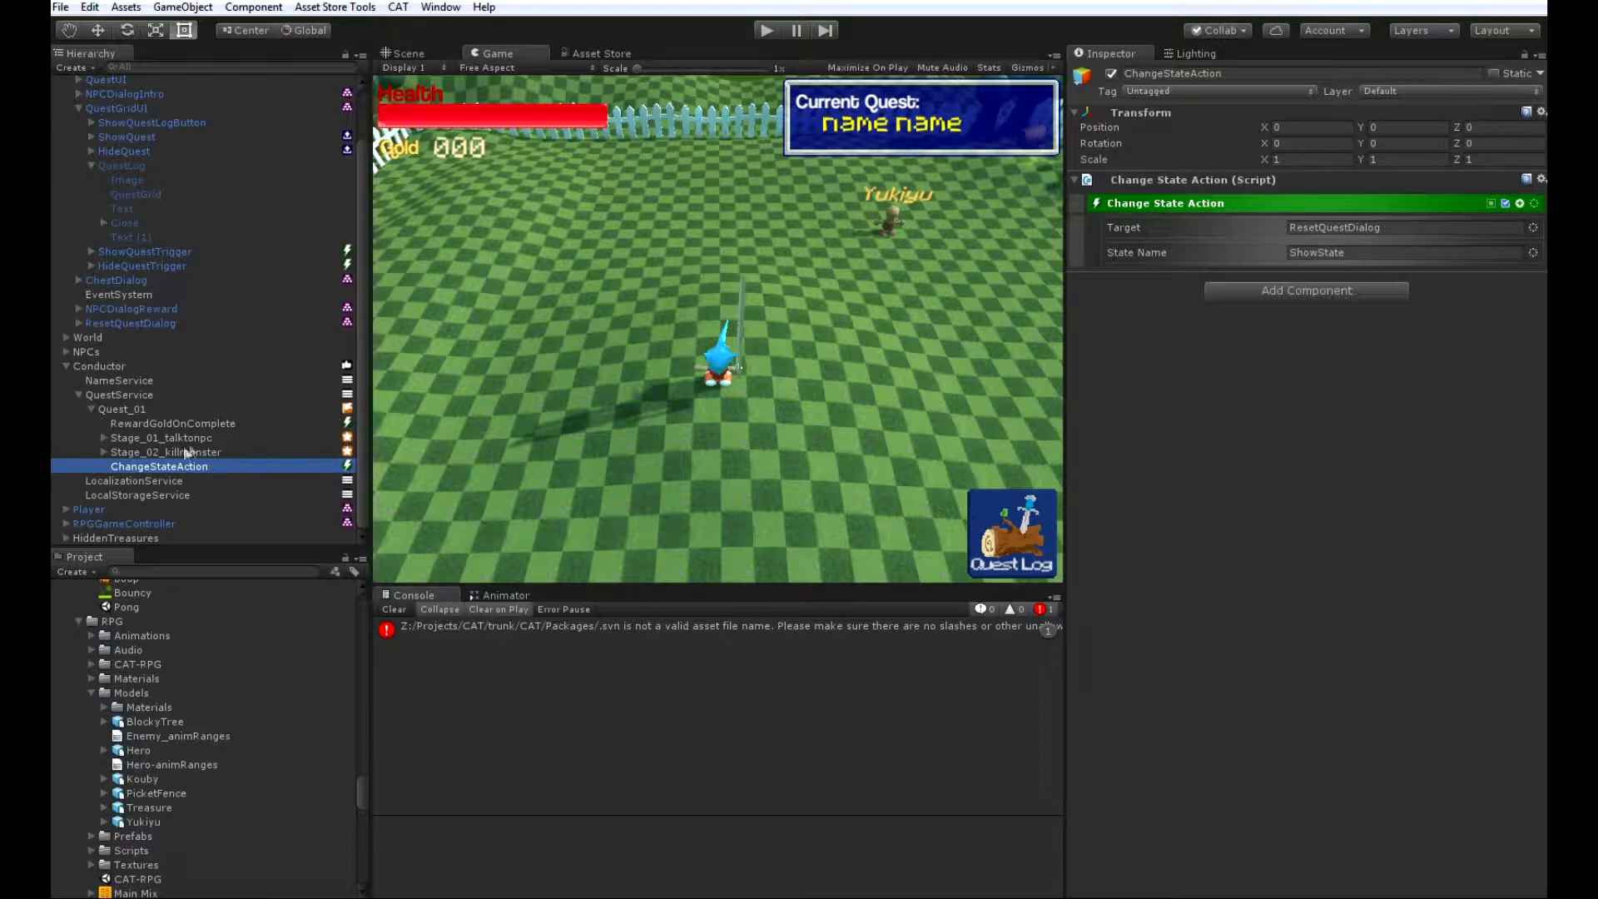
left_click(146, 451)
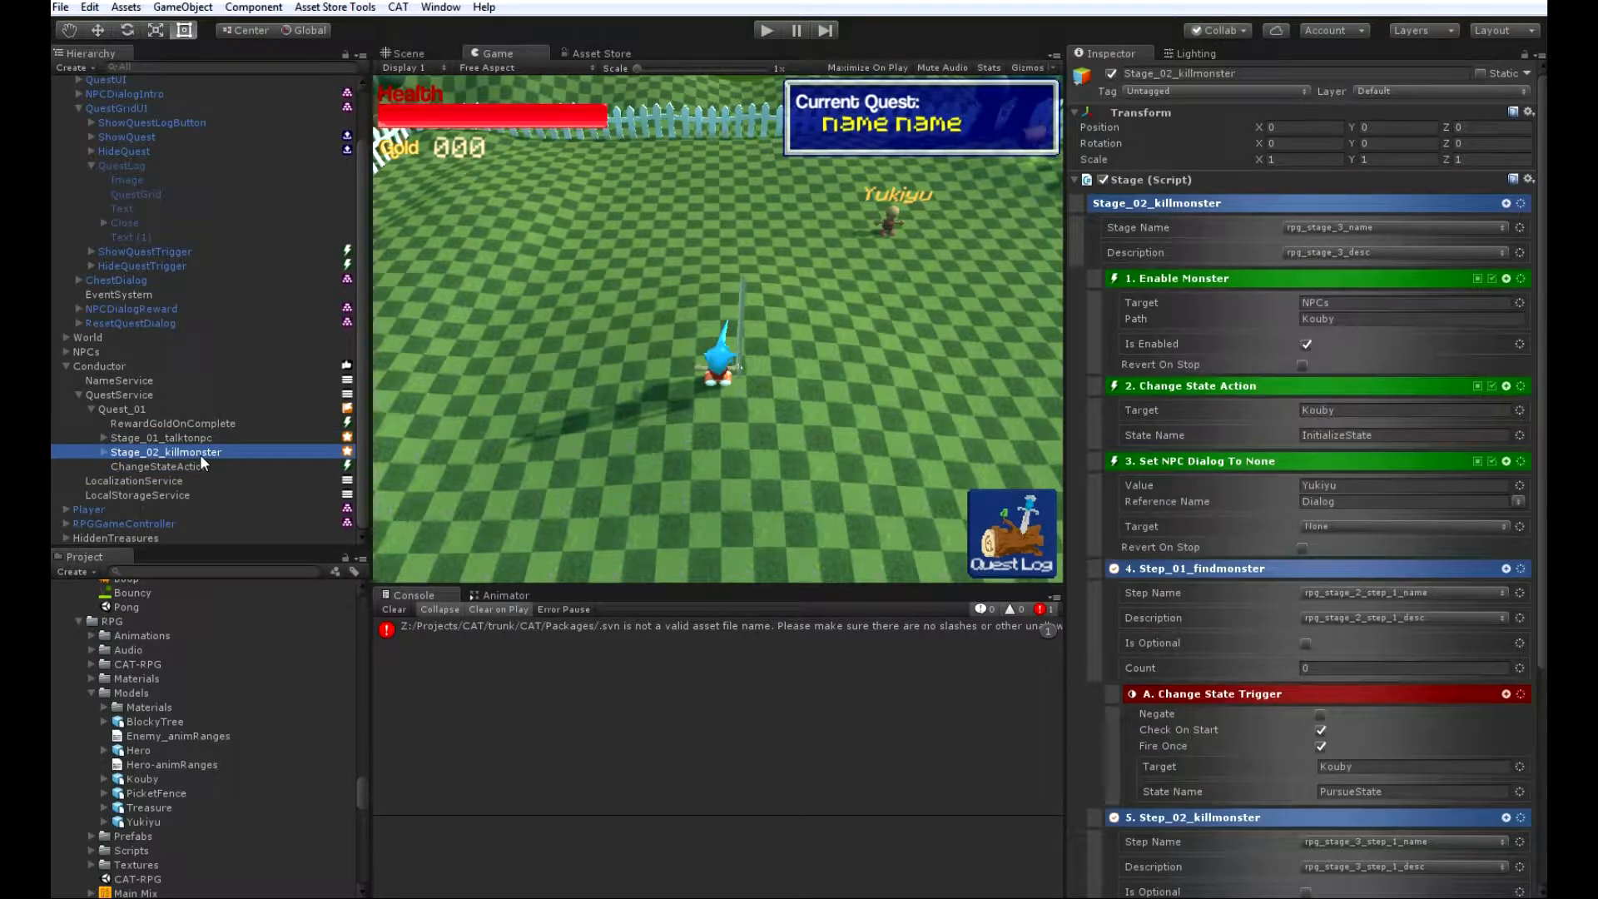
left_click(126, 438)
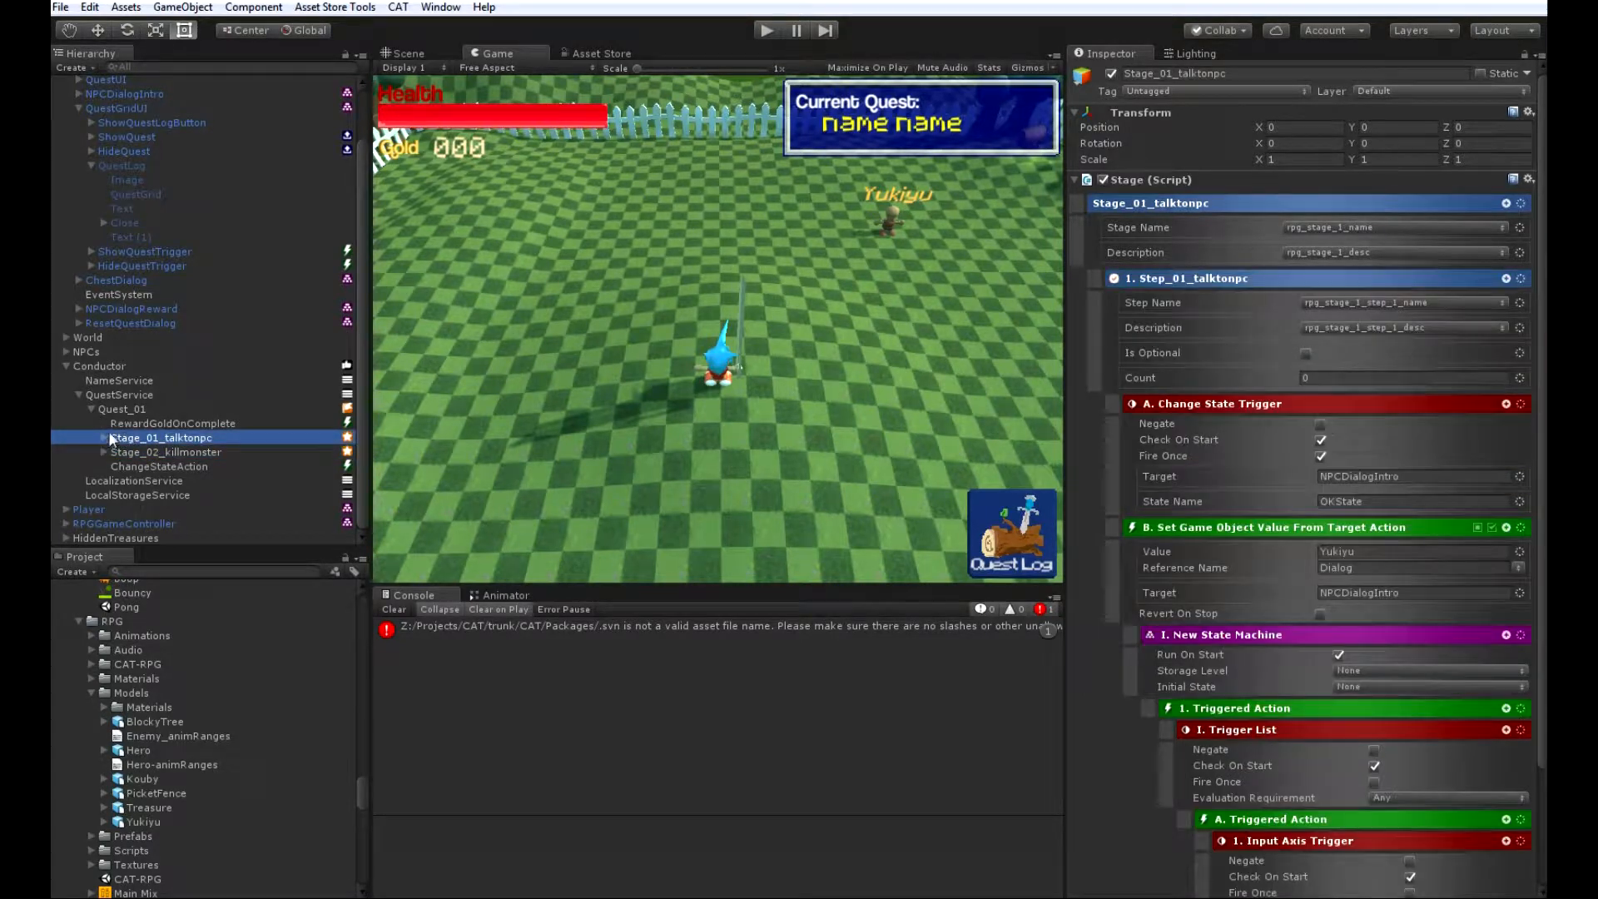
left_click(104, 438)
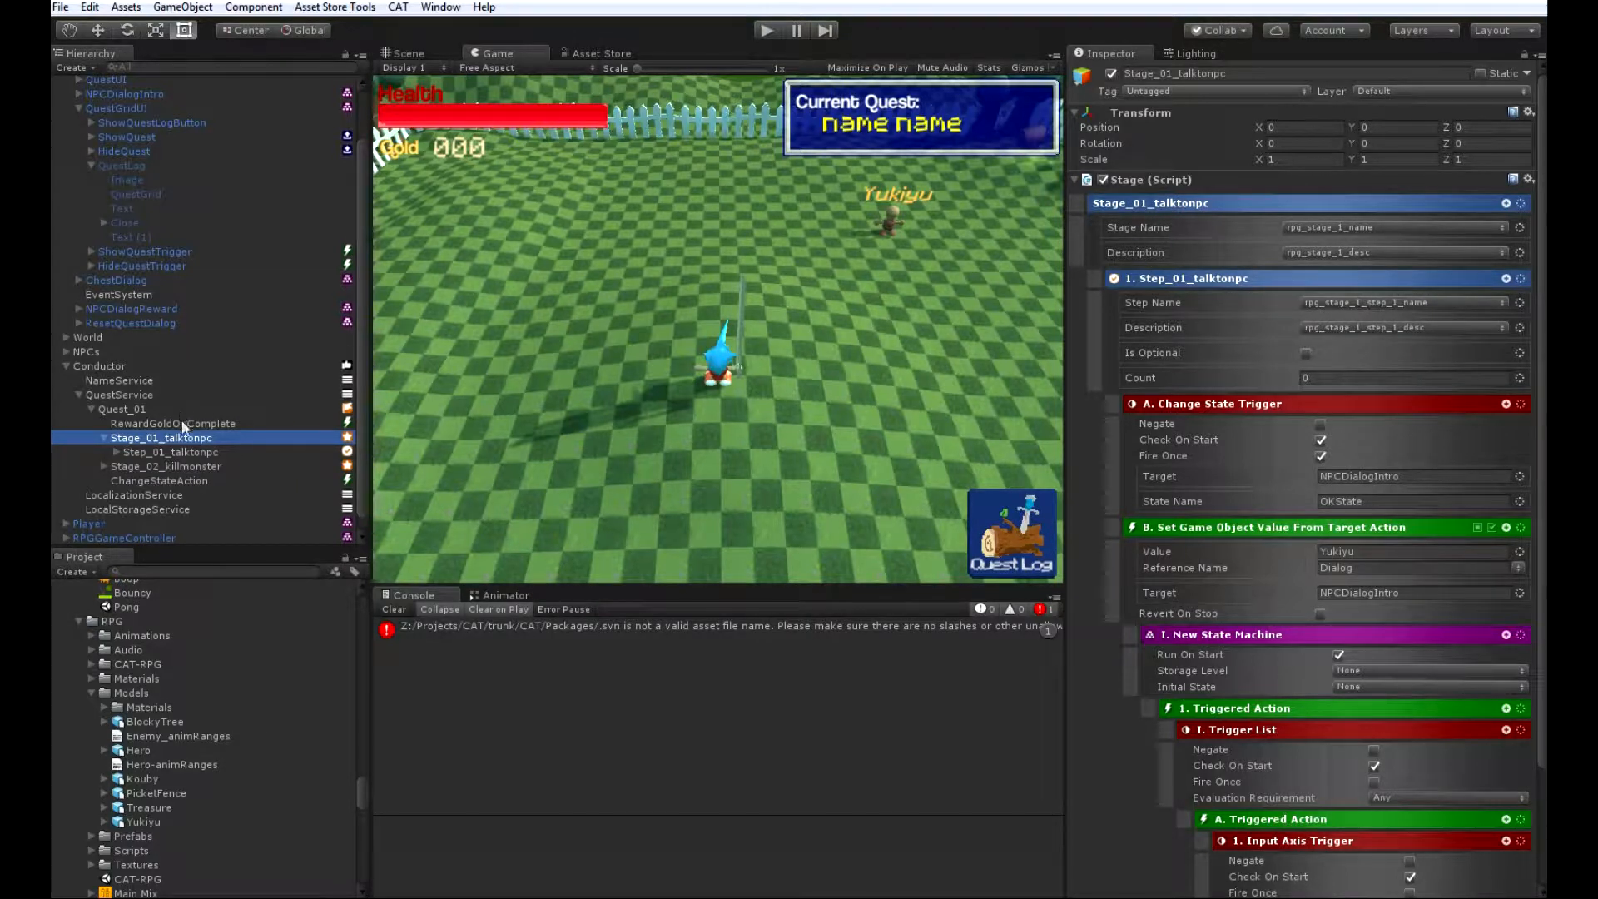
left_click(126, 410)
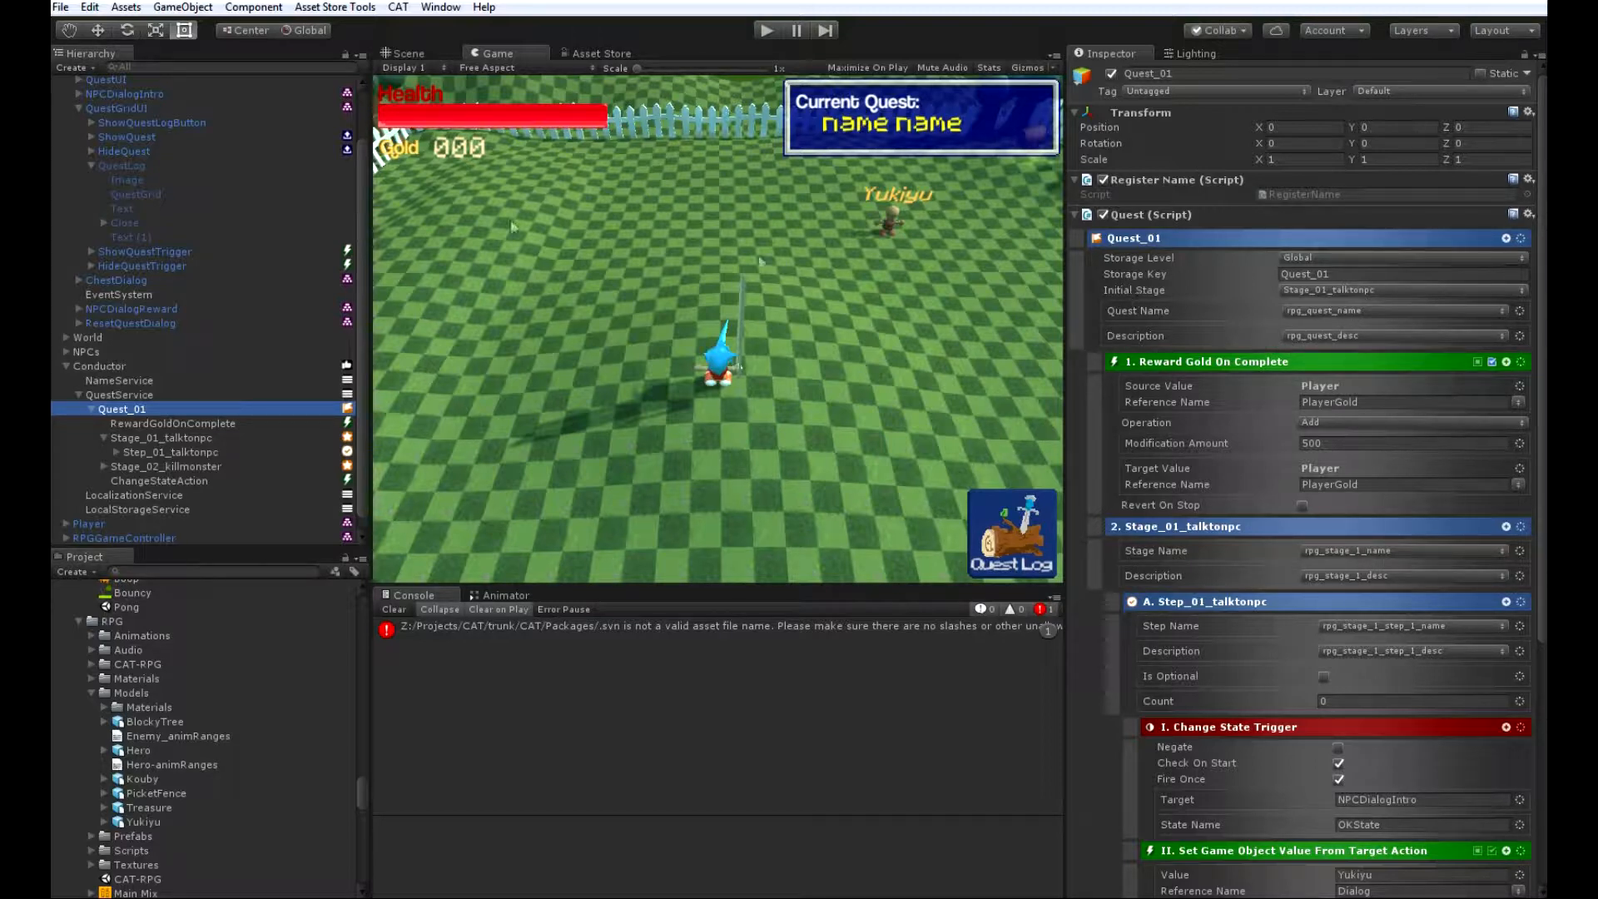
- Examine Step_01_talktonpc and the contents of Stage_02_killmonster, and expand the NPCs group to find the monster it enables
left_click(190, 437)
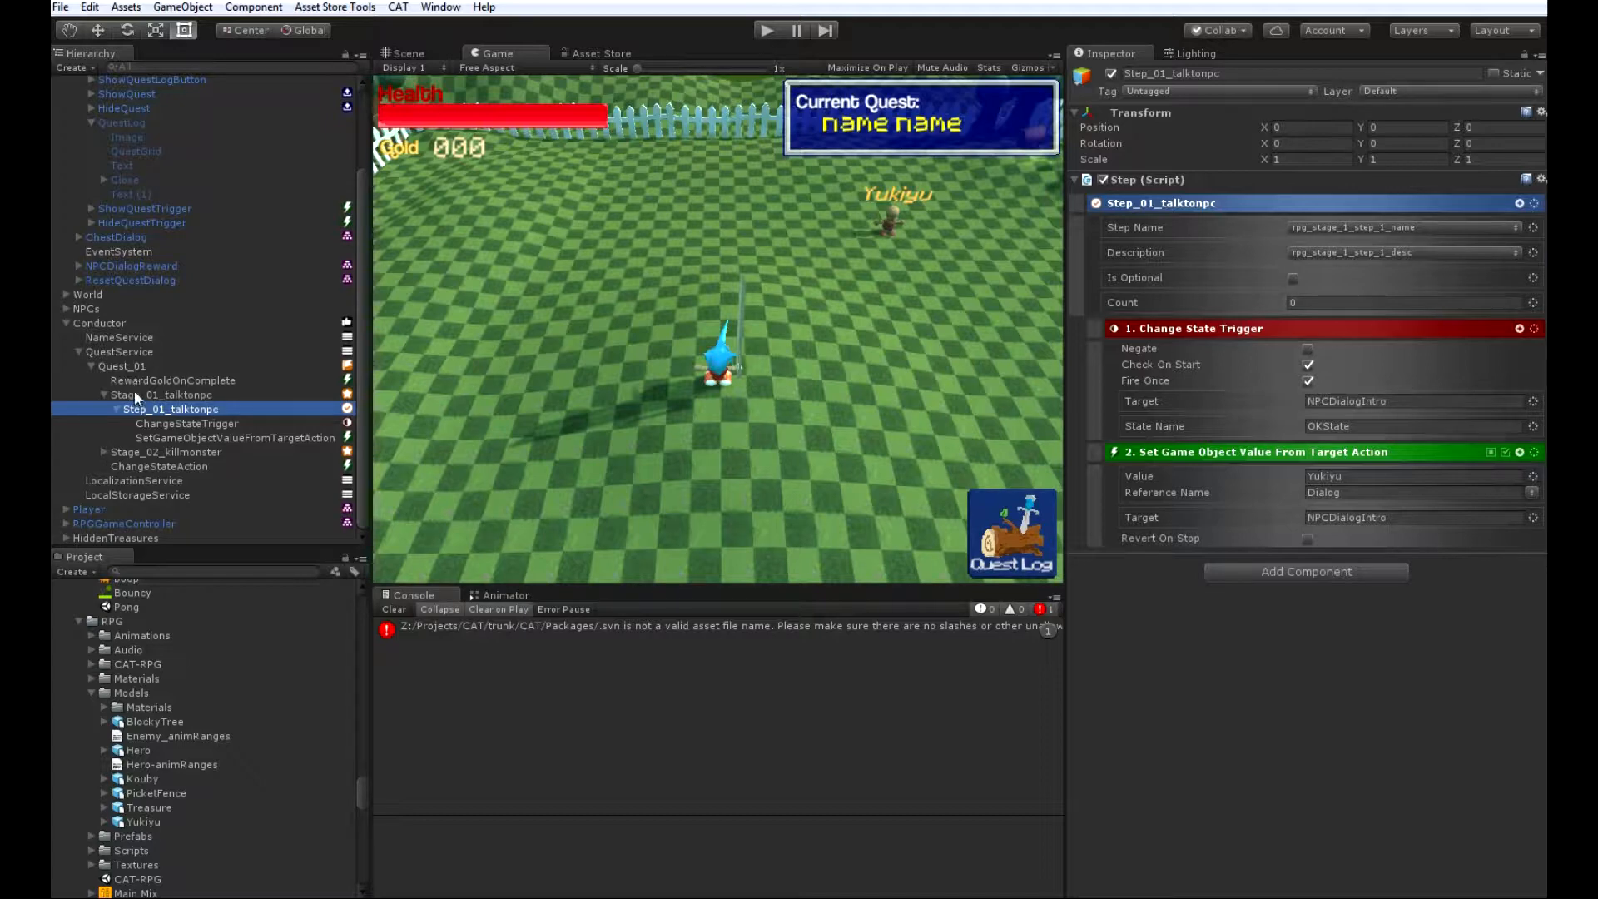
left_click(131, 452)
left_click(103, 452)
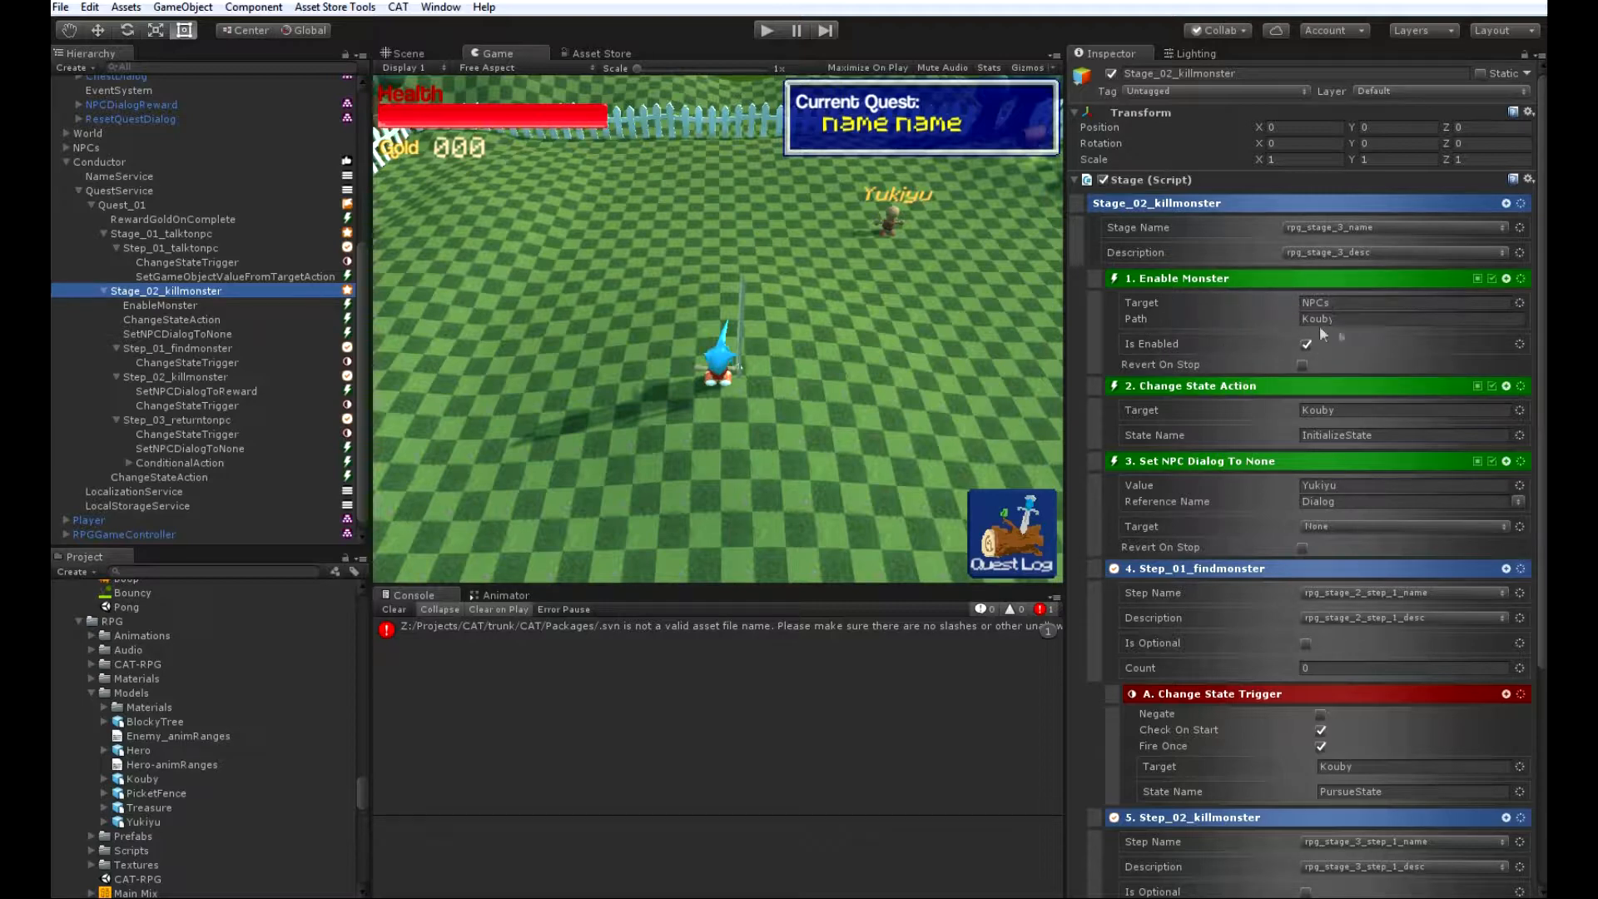
scroll(165, 328, "up", 3)
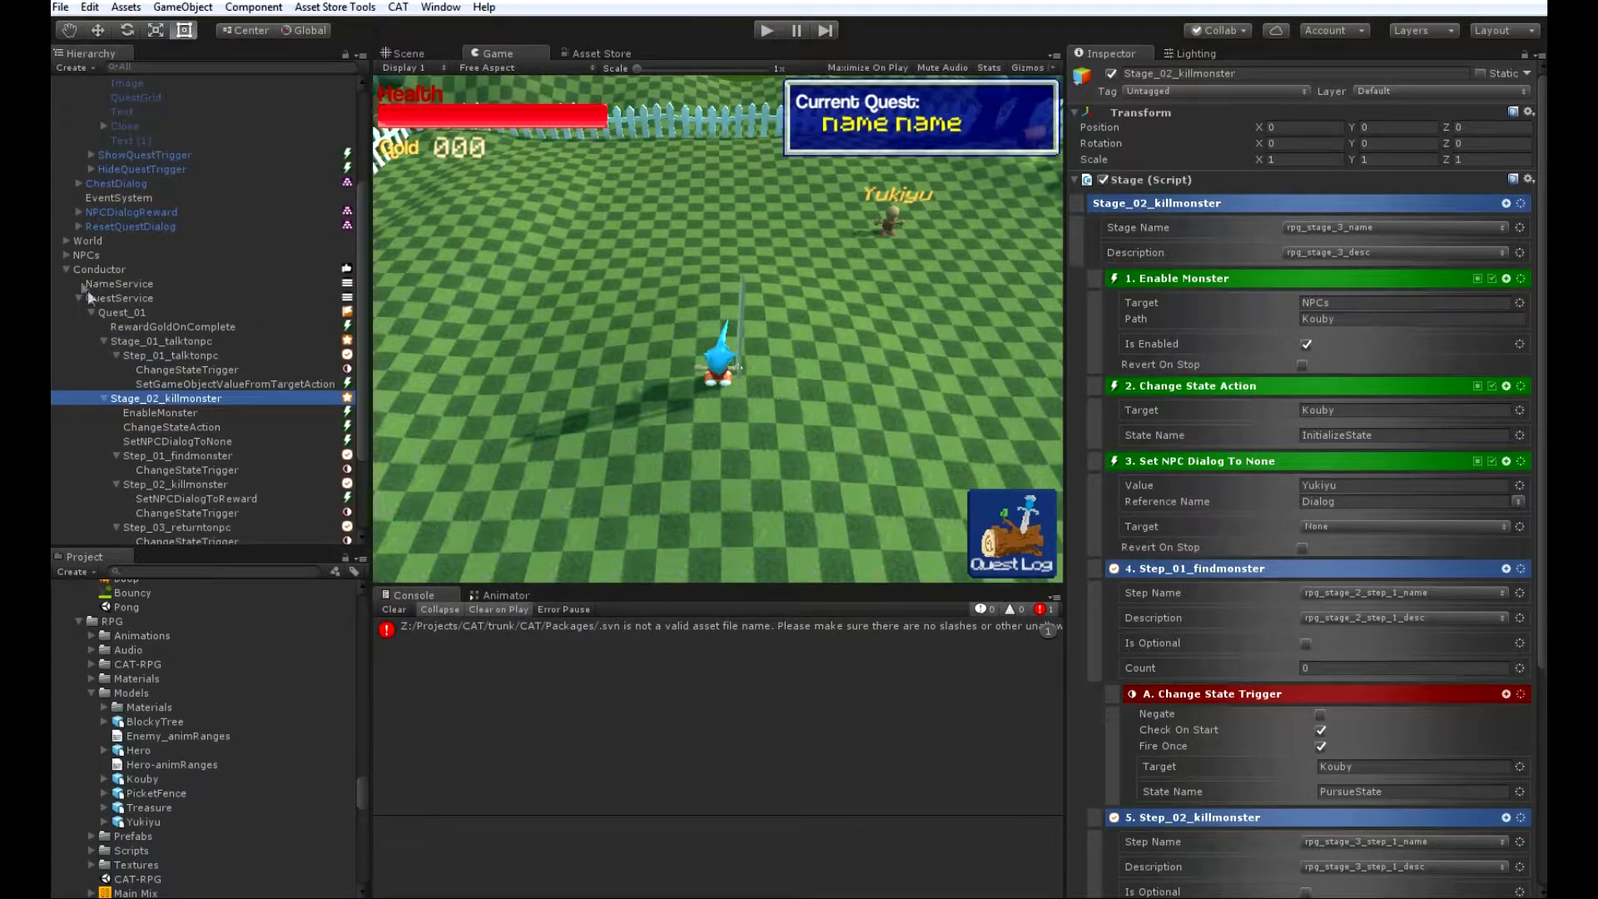
left_click(66, 254)
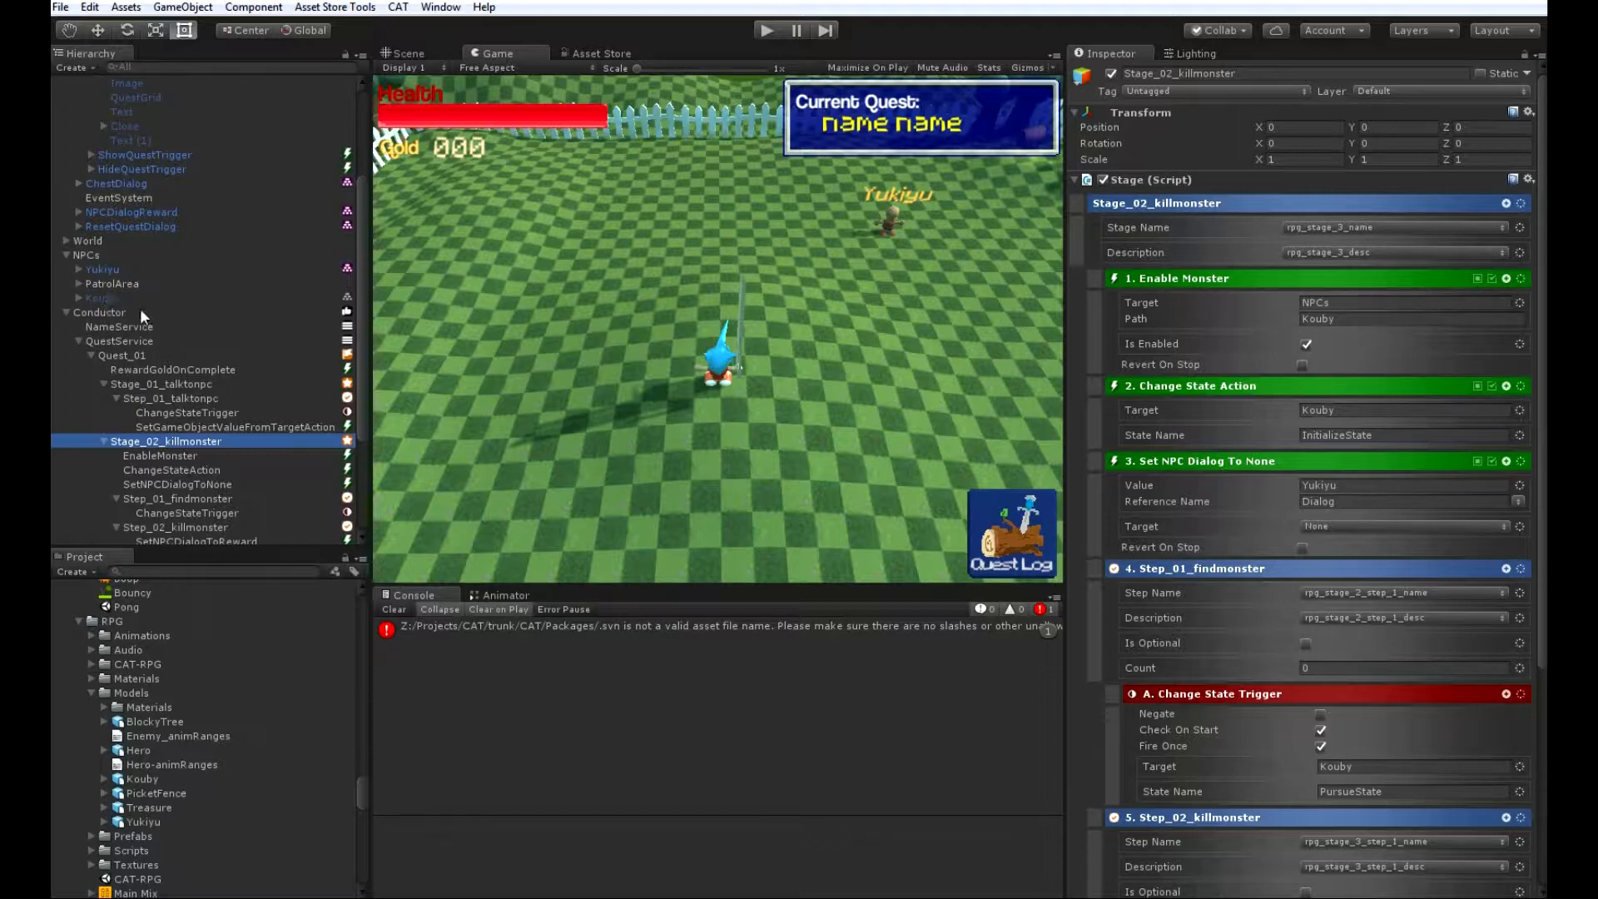
- Examine the triggers and actions of Step_01_findmonster, Step_02_killmonster and Step_03_returntonpc within Stage_02_killmonster
scroll(310, 413, "down", 3)
scroll(273, 396, "down", 2)
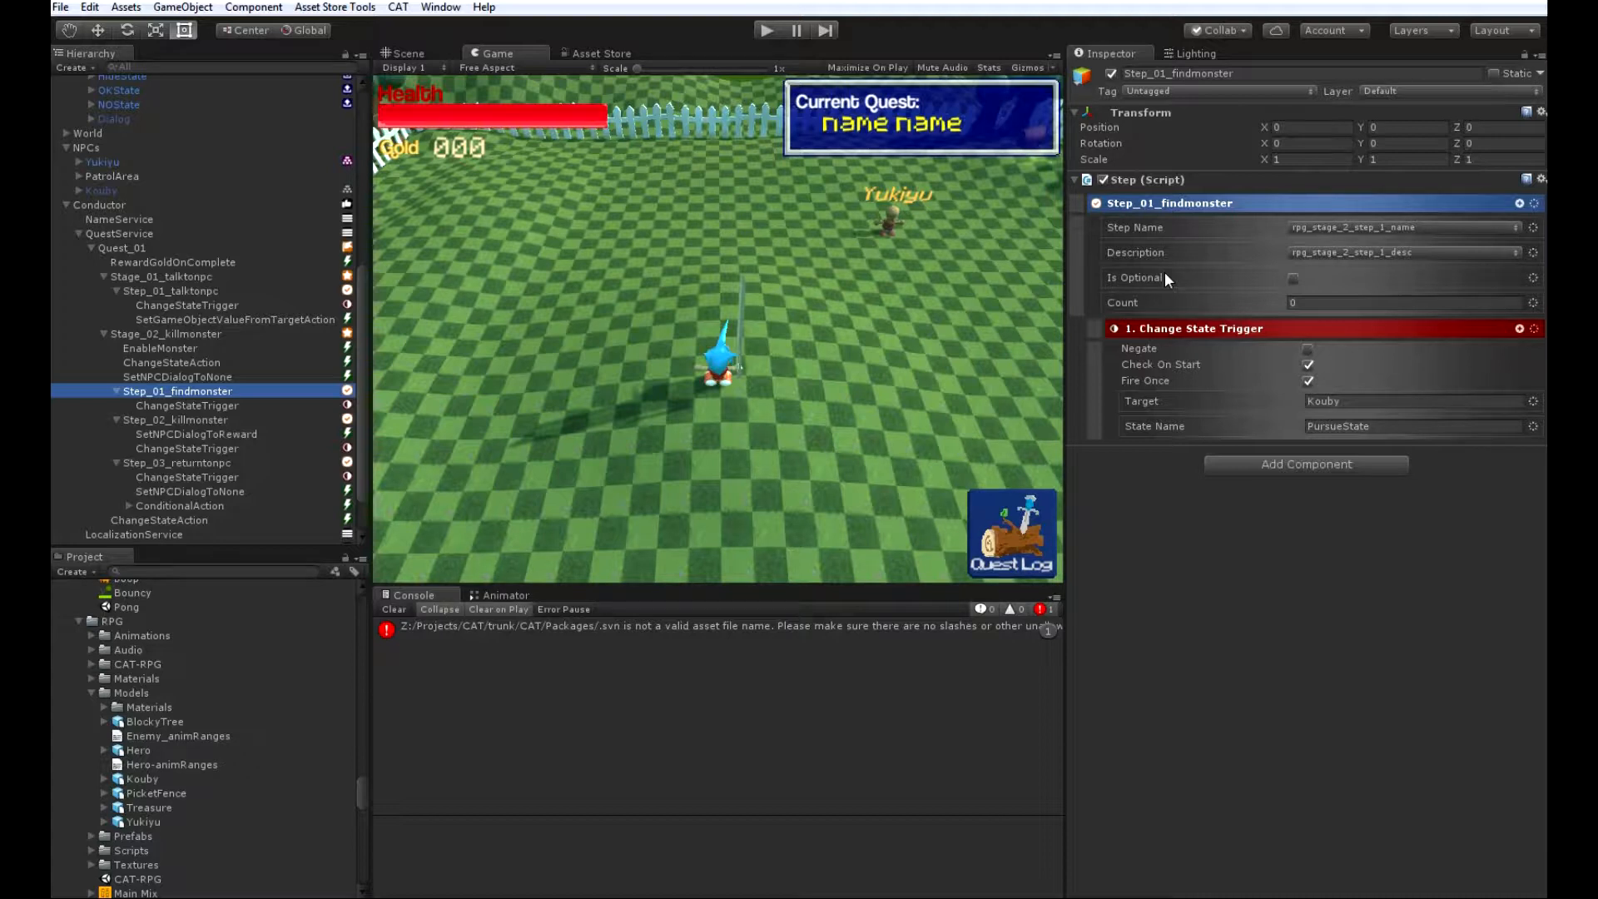
left_click(175, 421)
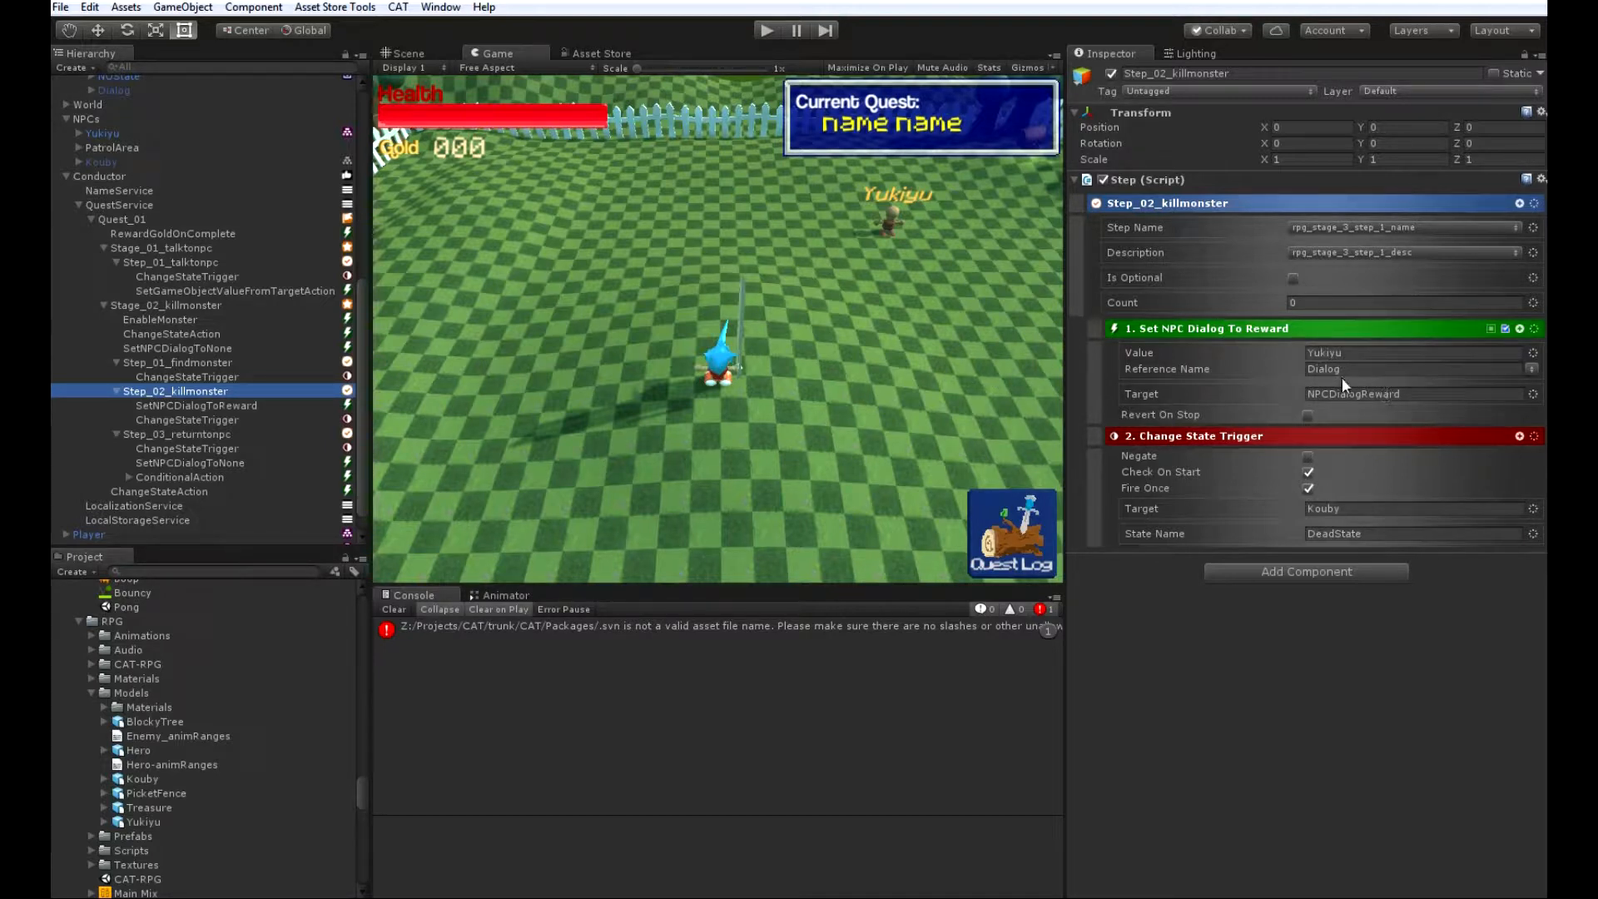
left_click(233, 437)
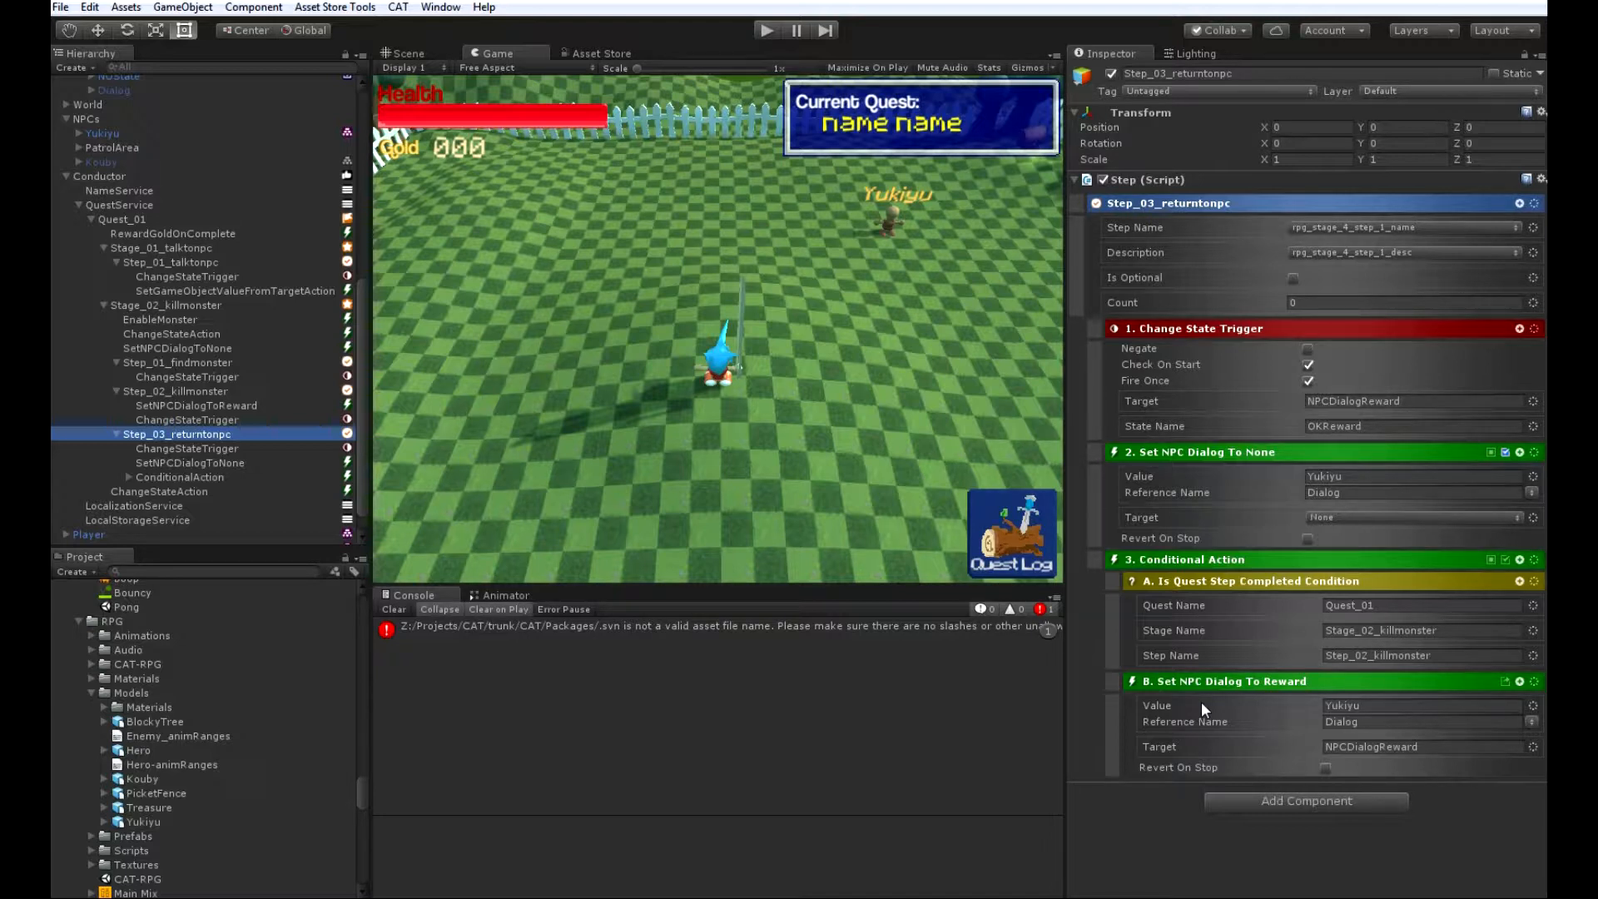
left_click(212, 392)
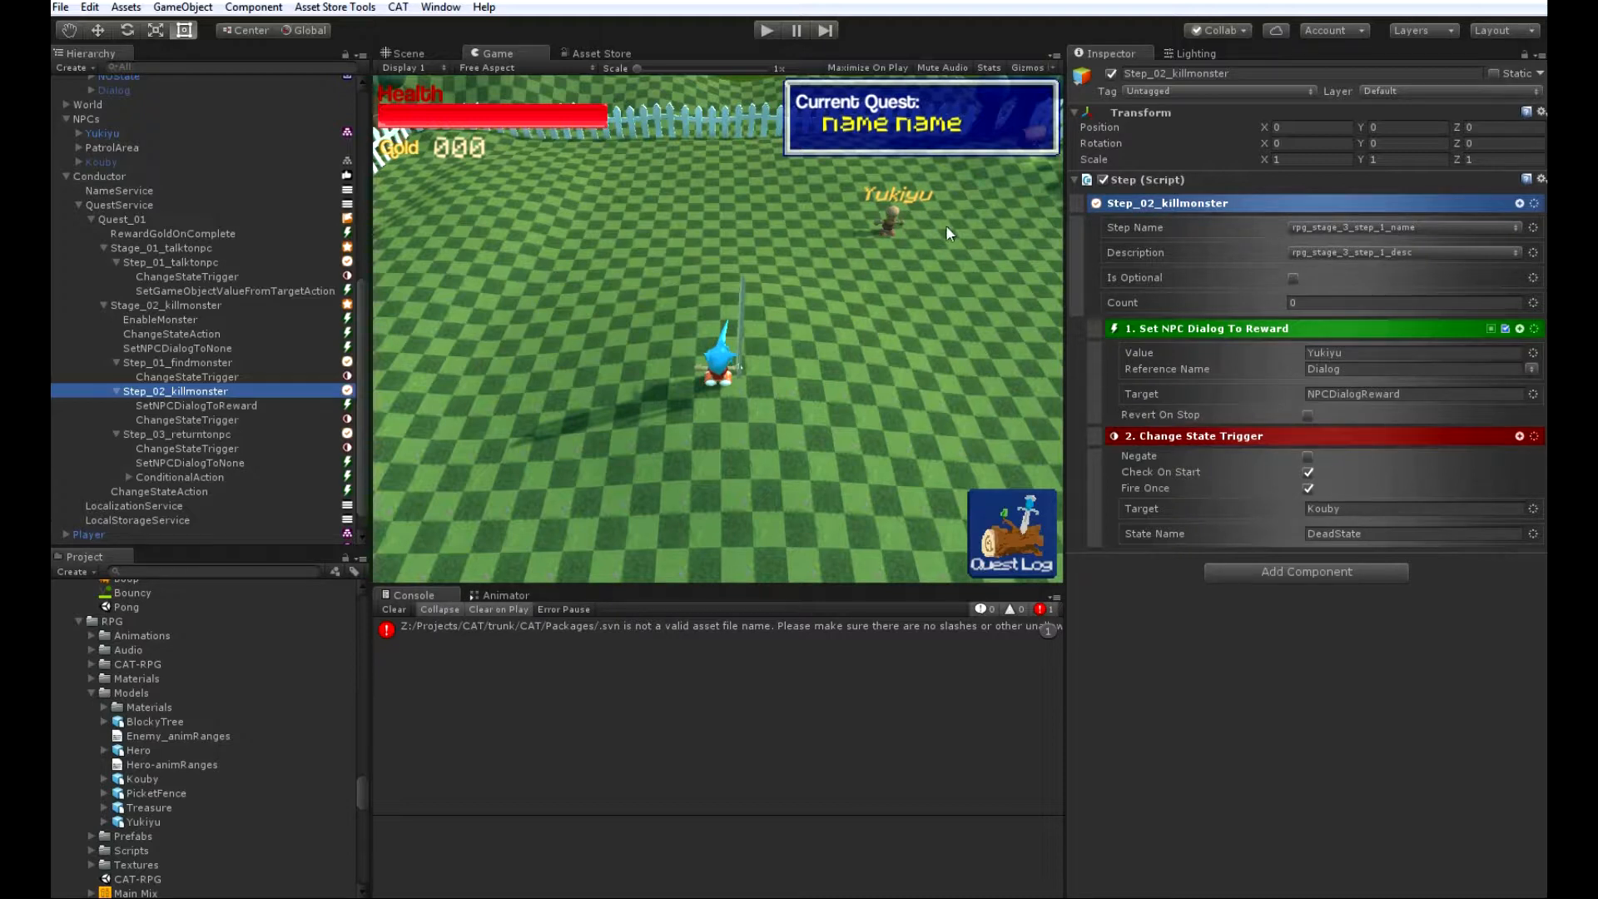
left_click(184, 433)
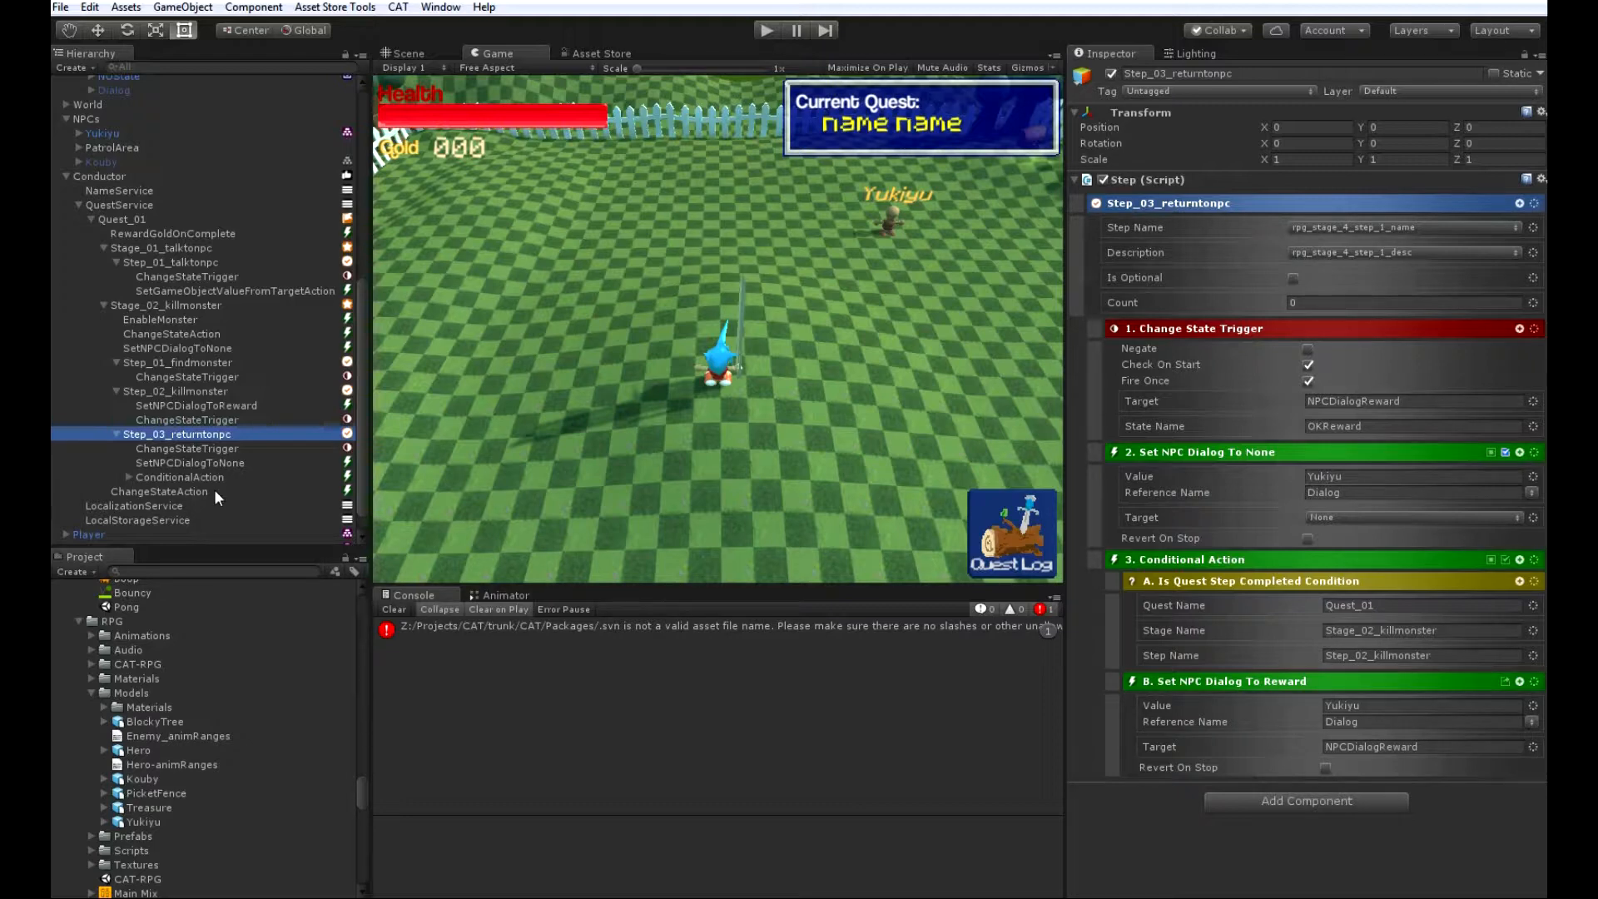
- Run the game and inspect the live state of Stage_01_talktonpc and RewardGoldOnComplete
left_click(759, 31)
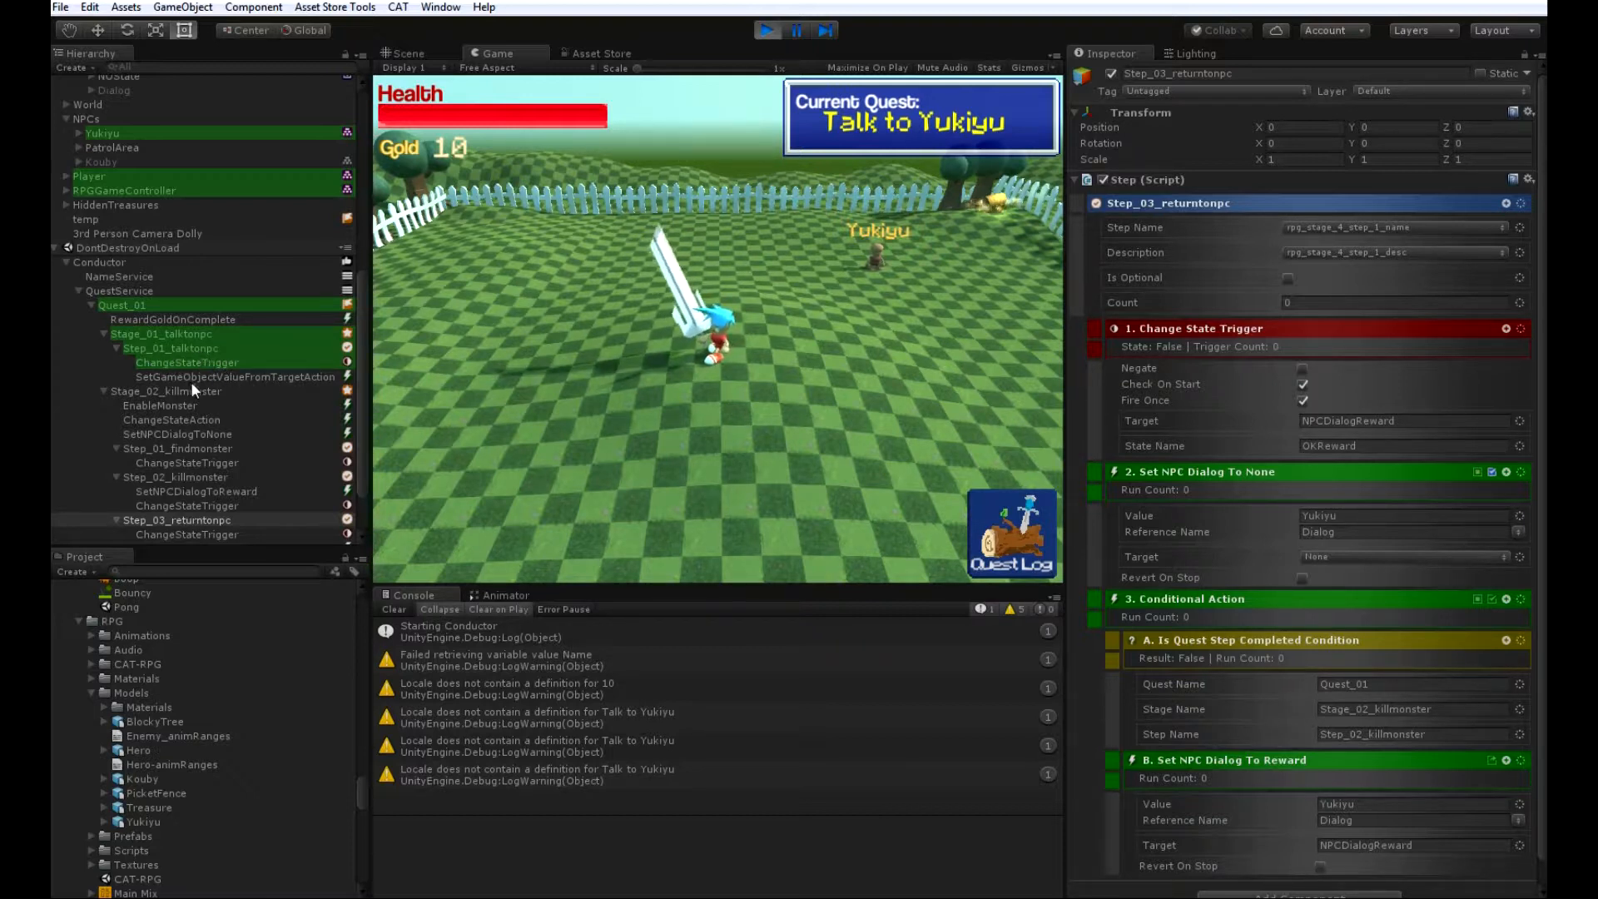
left_click(160, 333)
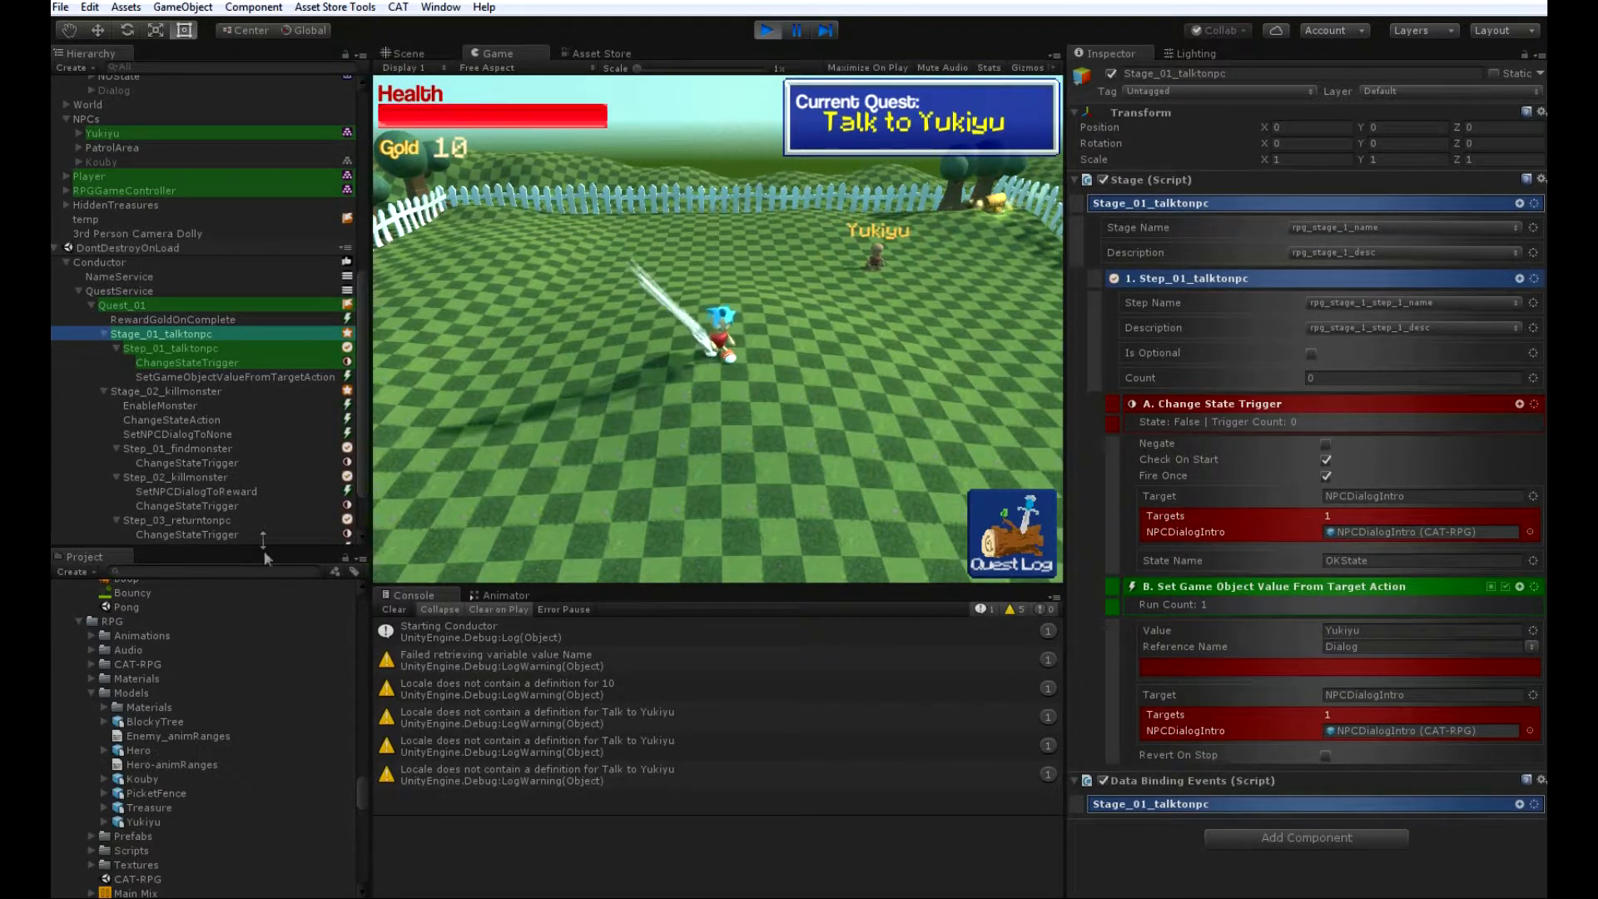
left_click(213, 318)
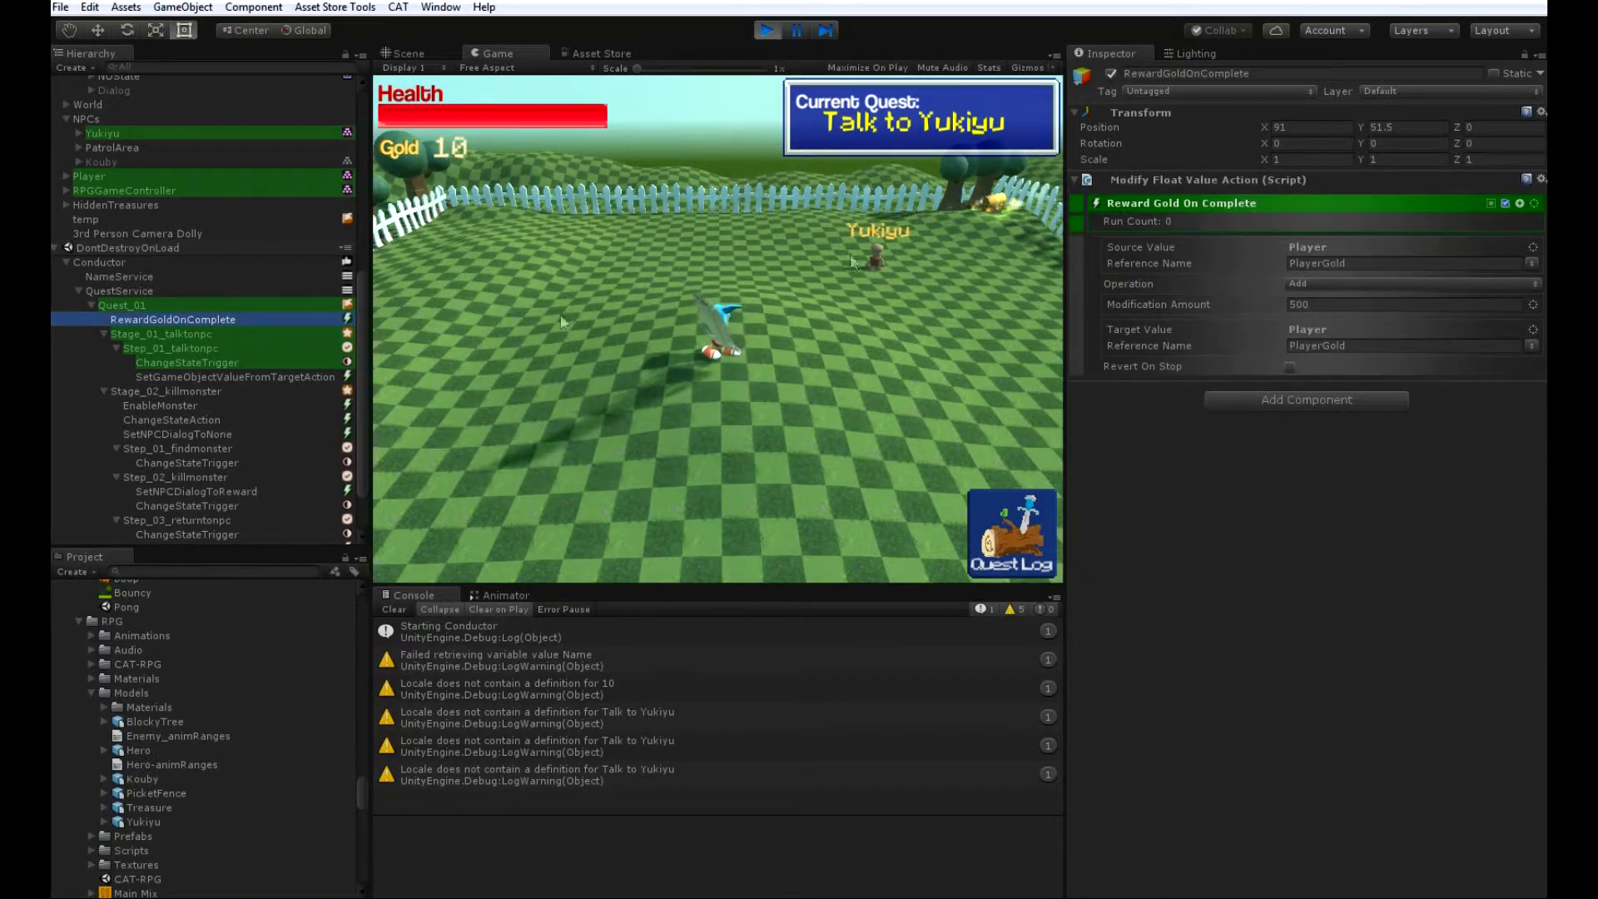
left_click(170, 334)
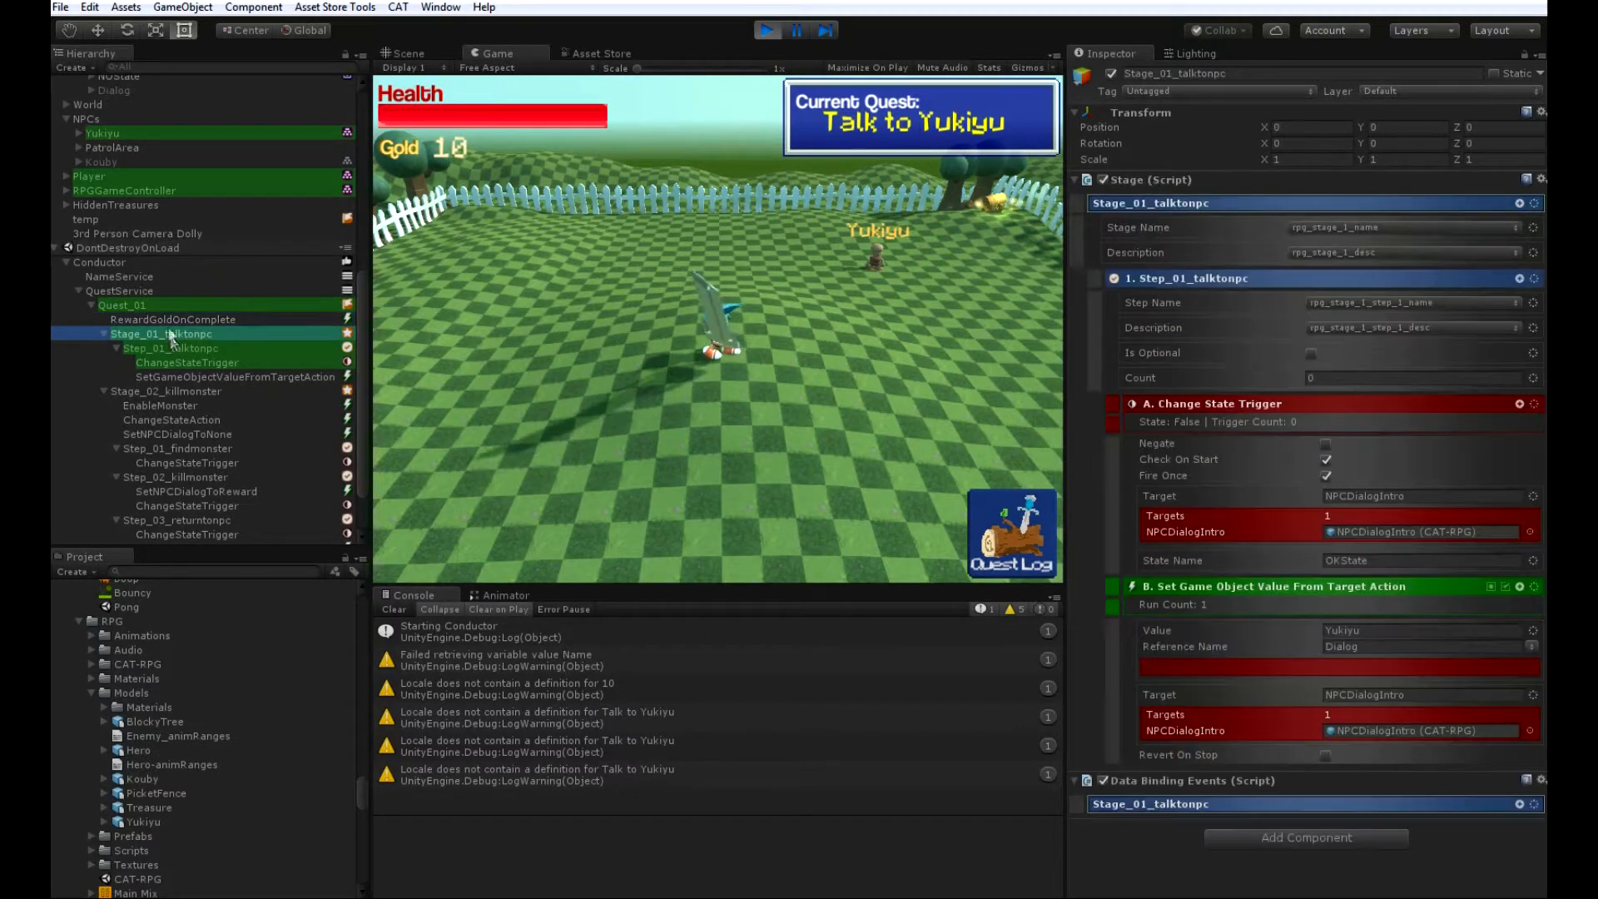
- Show Quest_01's live state, walk the player to Yukiyu and accept the quest with "Heck yeah!"
left_click(146, 305)
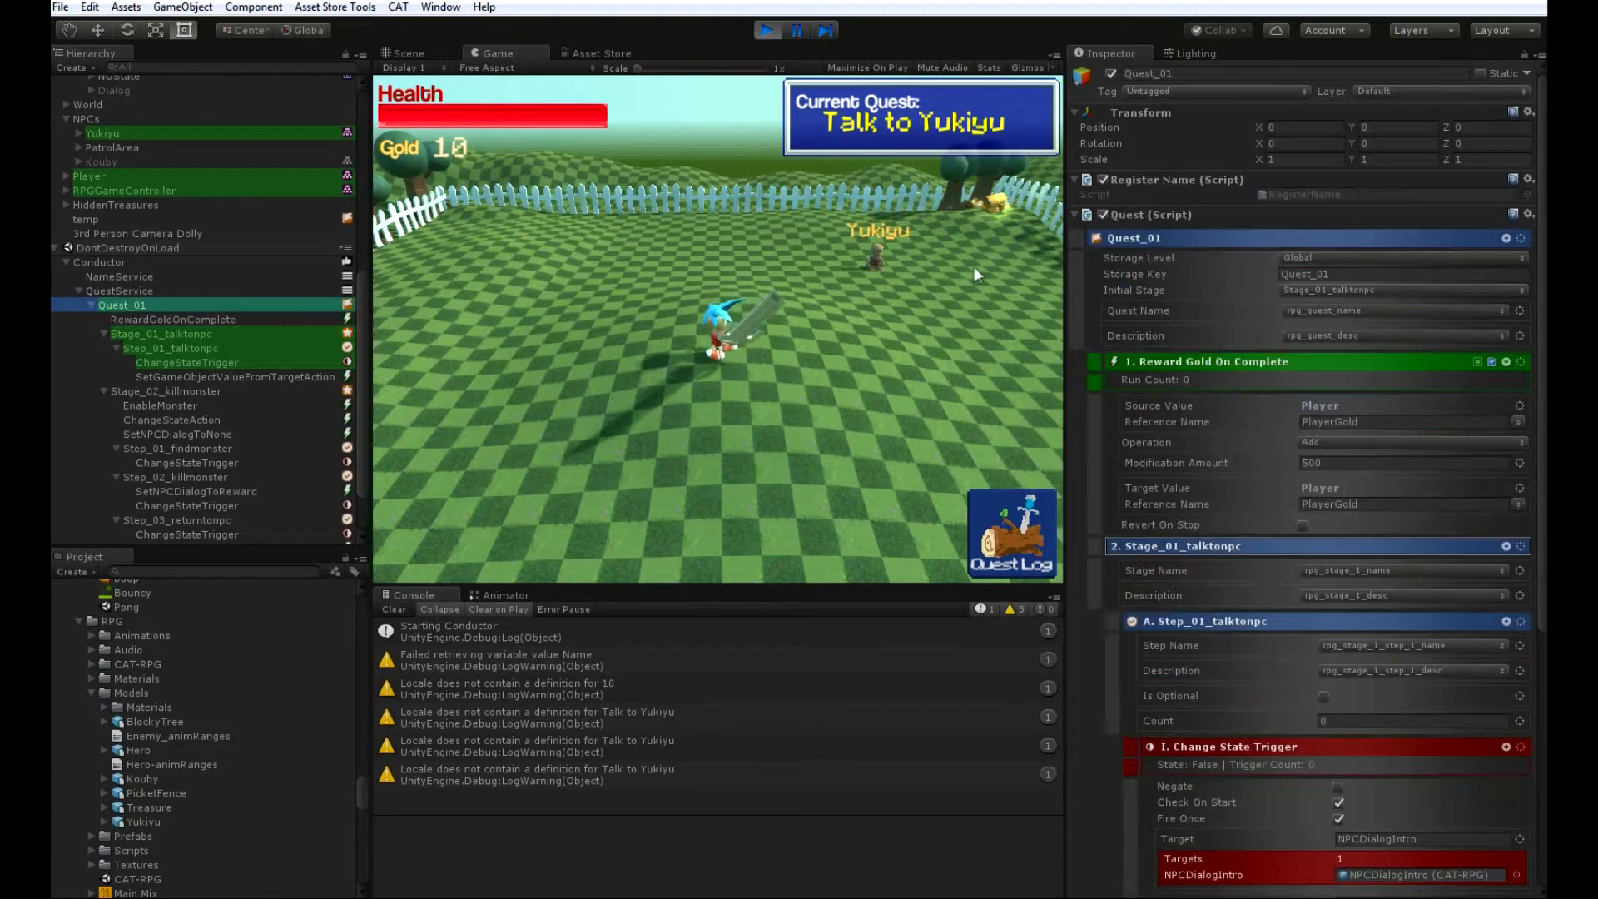
left_click(871, 256)
key("w")
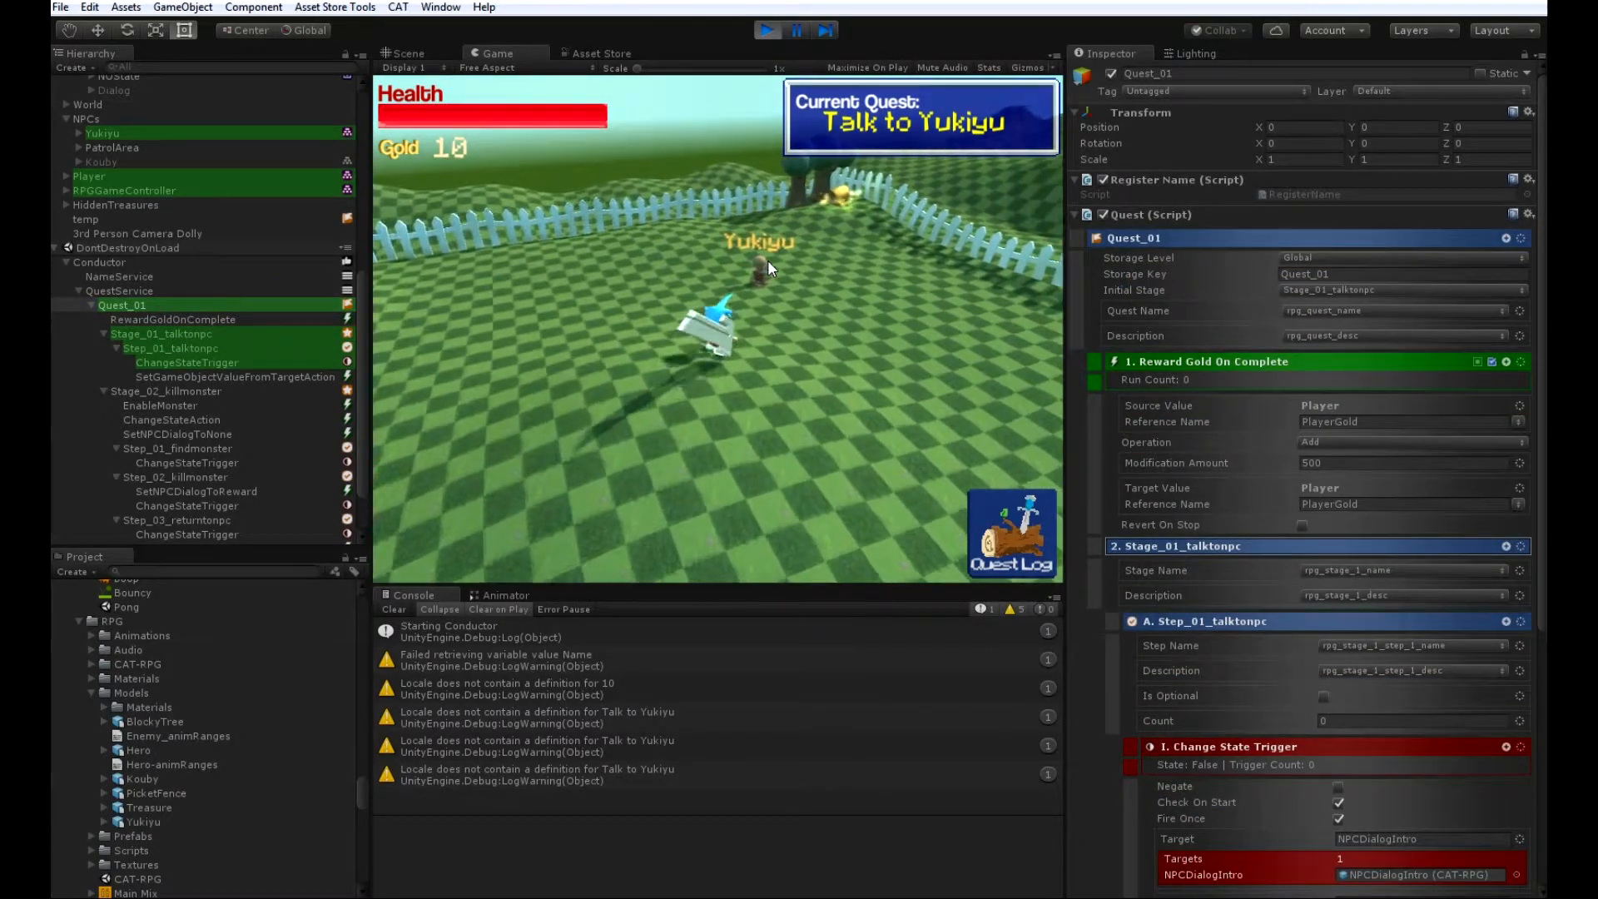
key("w")
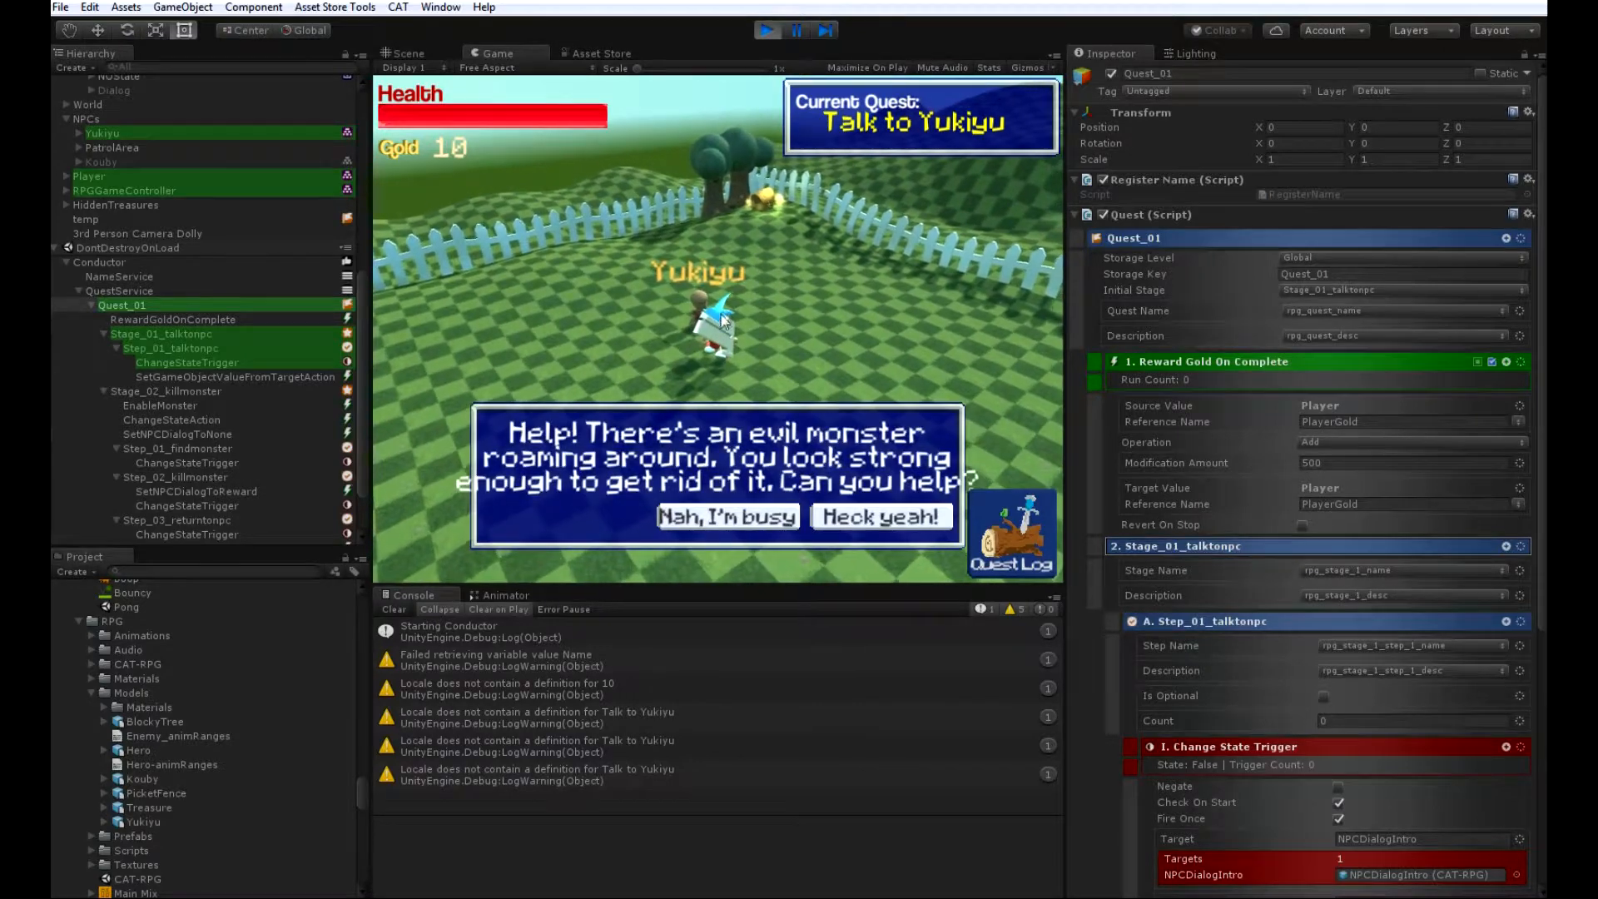
left_click(885, 518)
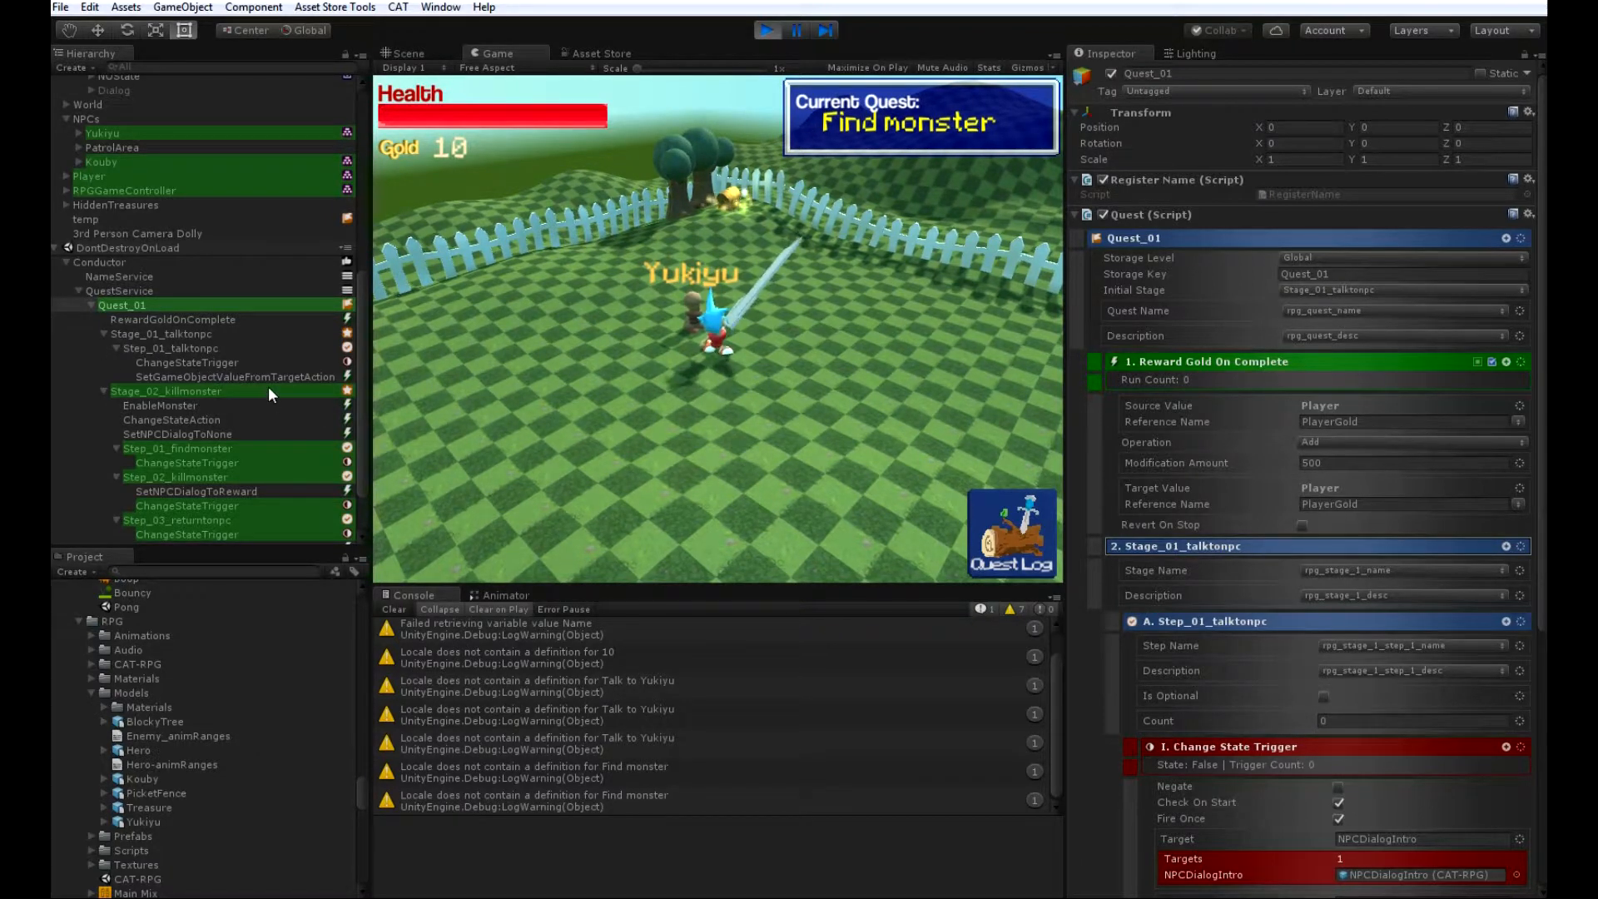
- Show the live state of Stage_02_killmonster and move the player across the field towards the purple monster
left_click(202, 390)
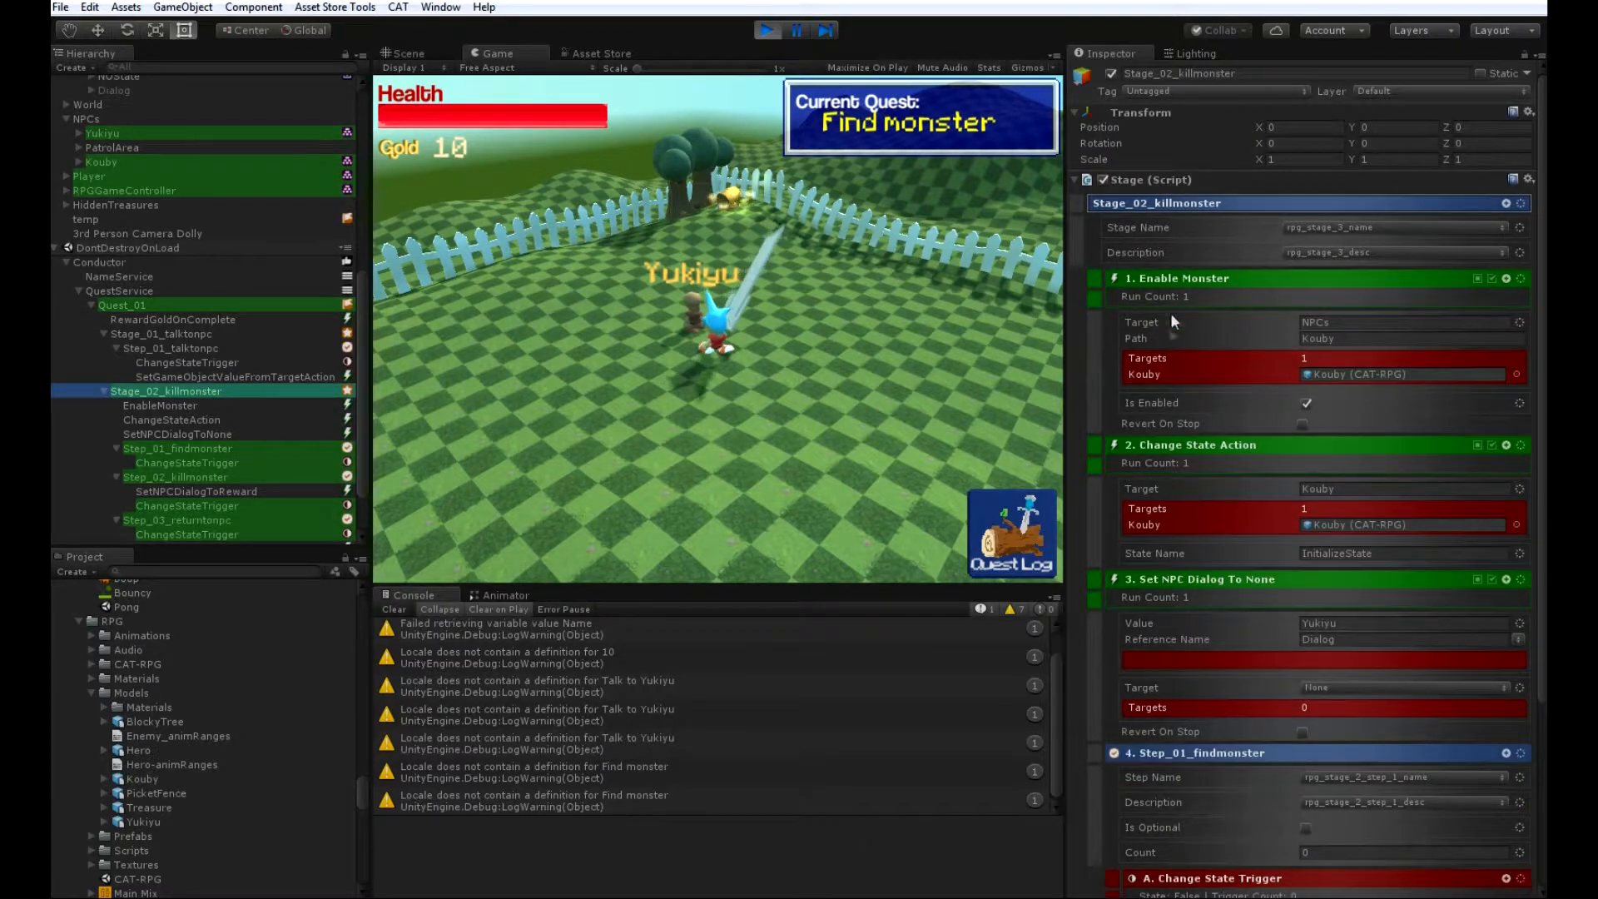
left_click(922, 355)
key("d")
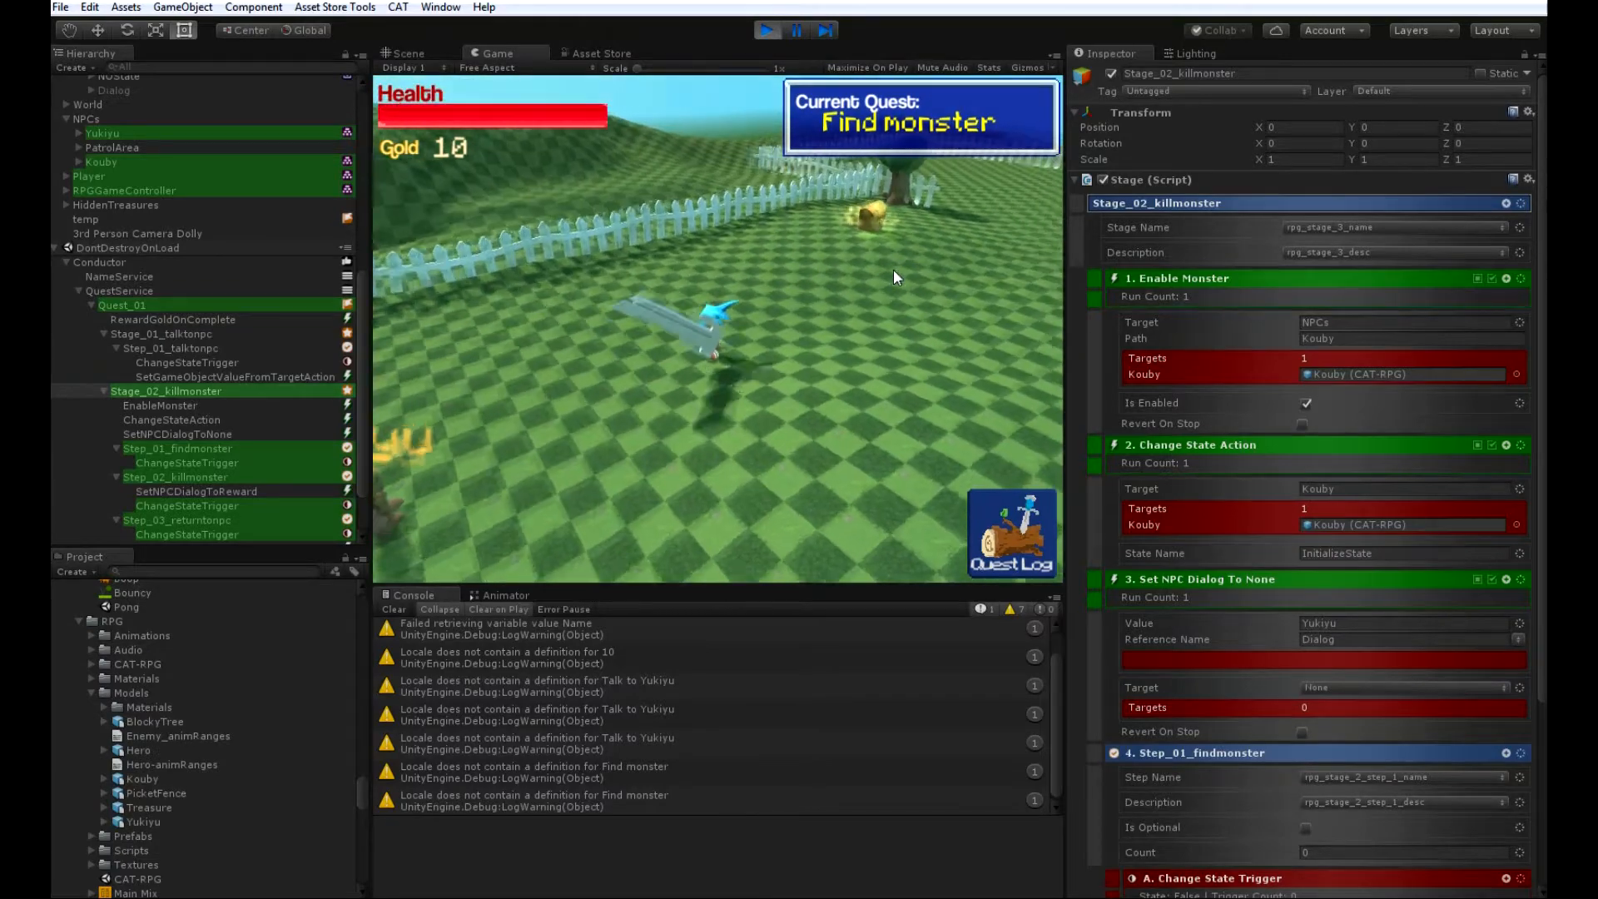
left_click(893, 268)
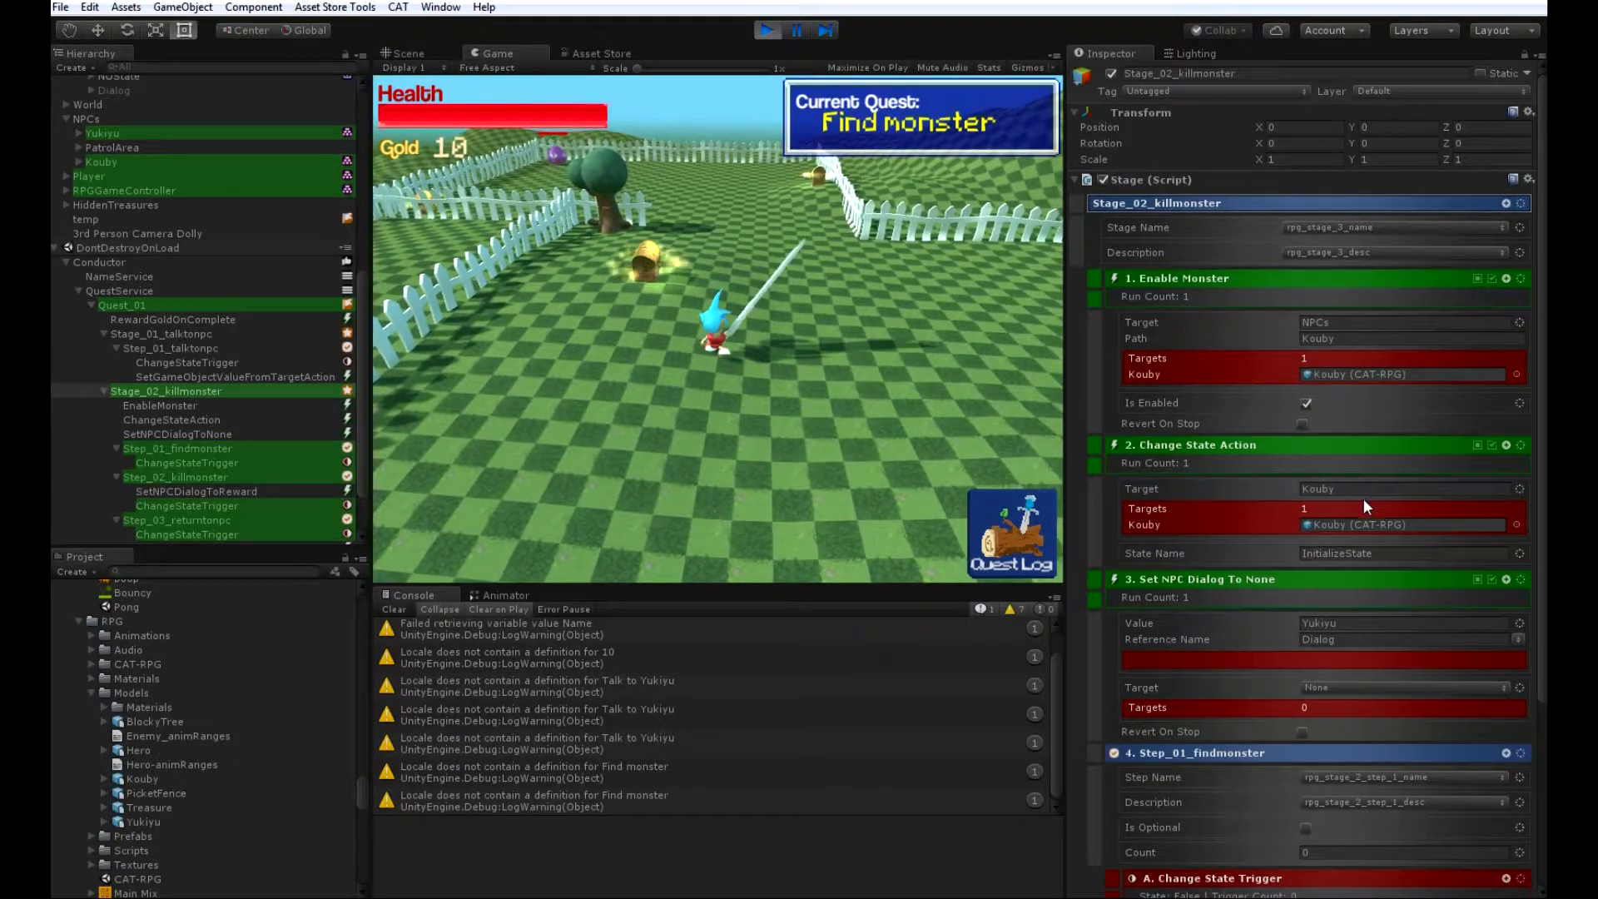
left_click(792, 455)
mouse_move(863, 438)
left_mouse_down()
mouse_move(900, 426)
mouse_move(939, 376)
mouse_move(878, 298)
mouse_move(833, 312)
mouse_move(798, 385)
mouse_move(742, 348)
mouse_move(753, 320)
mouse_move(681, 327)
mouse_move(882, 443)
mouse_move(845, 467)
mouse_move(756, 476)
mouse_move(916, 439)
mouse_move(927, 370)
mouse_move(874, 291)
mouse_move(887, 274)
mouse_move(839, 360)
mouse_move(776, 360)
mouse_move(786, 315)
mouse_move(677, 303)
mouse_move(691, 320)
left_mouse_up()
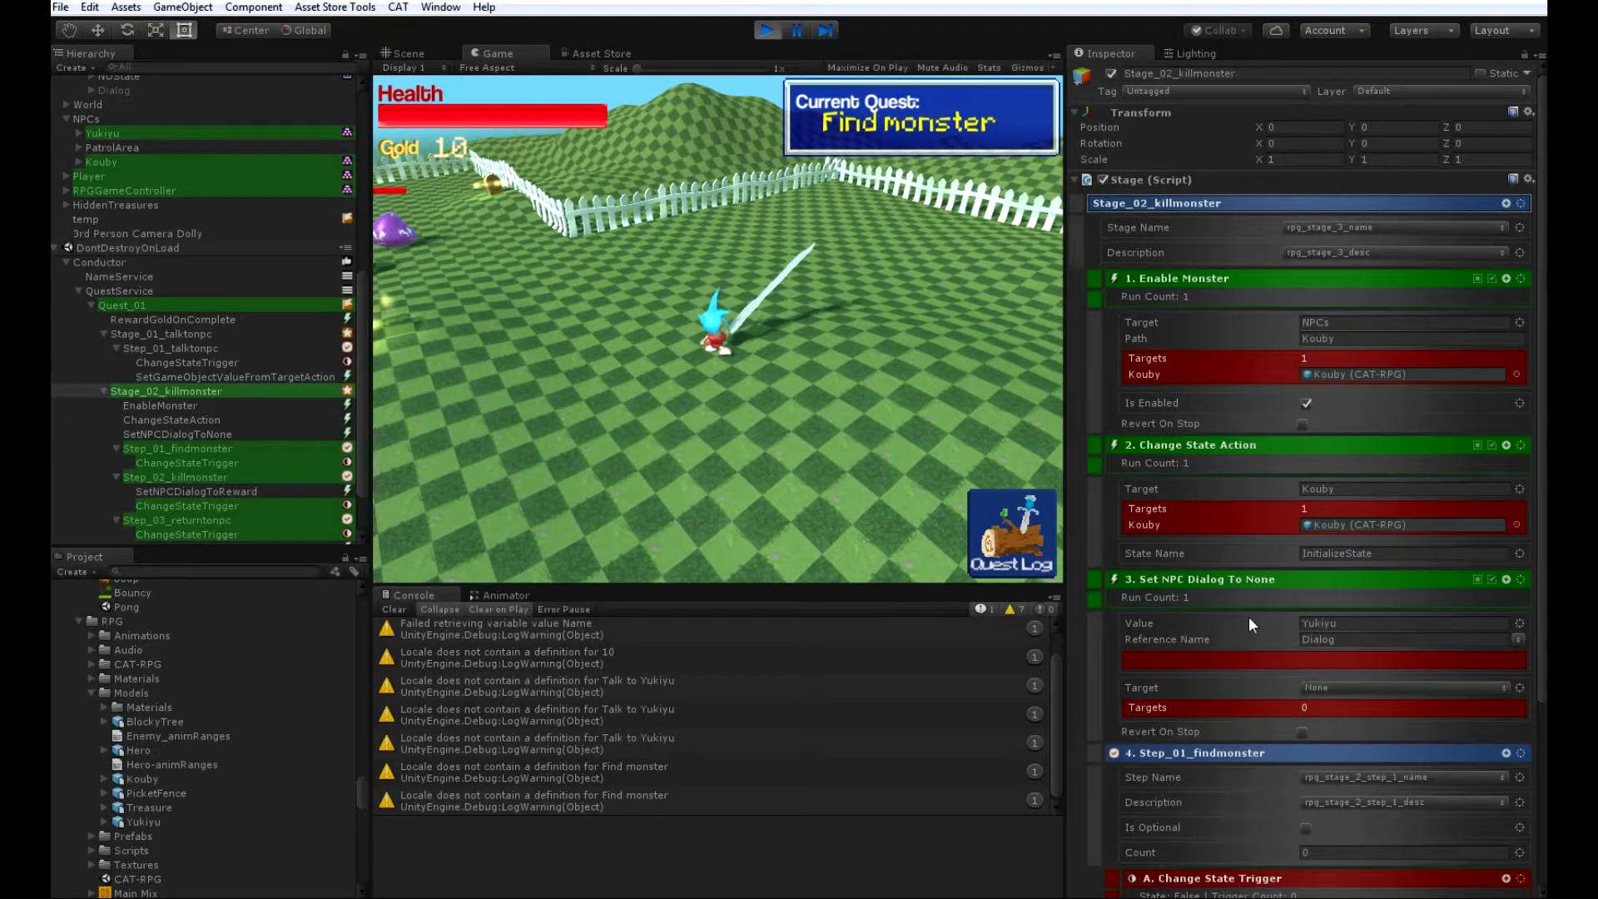
- Examine the live triggers and actions of Step_01_findmonster and Step_02_killmonster, including SetNPCDialogToReward and the stage's SetNPCDialogToNone
scroll(1248, 616, "down", 5)
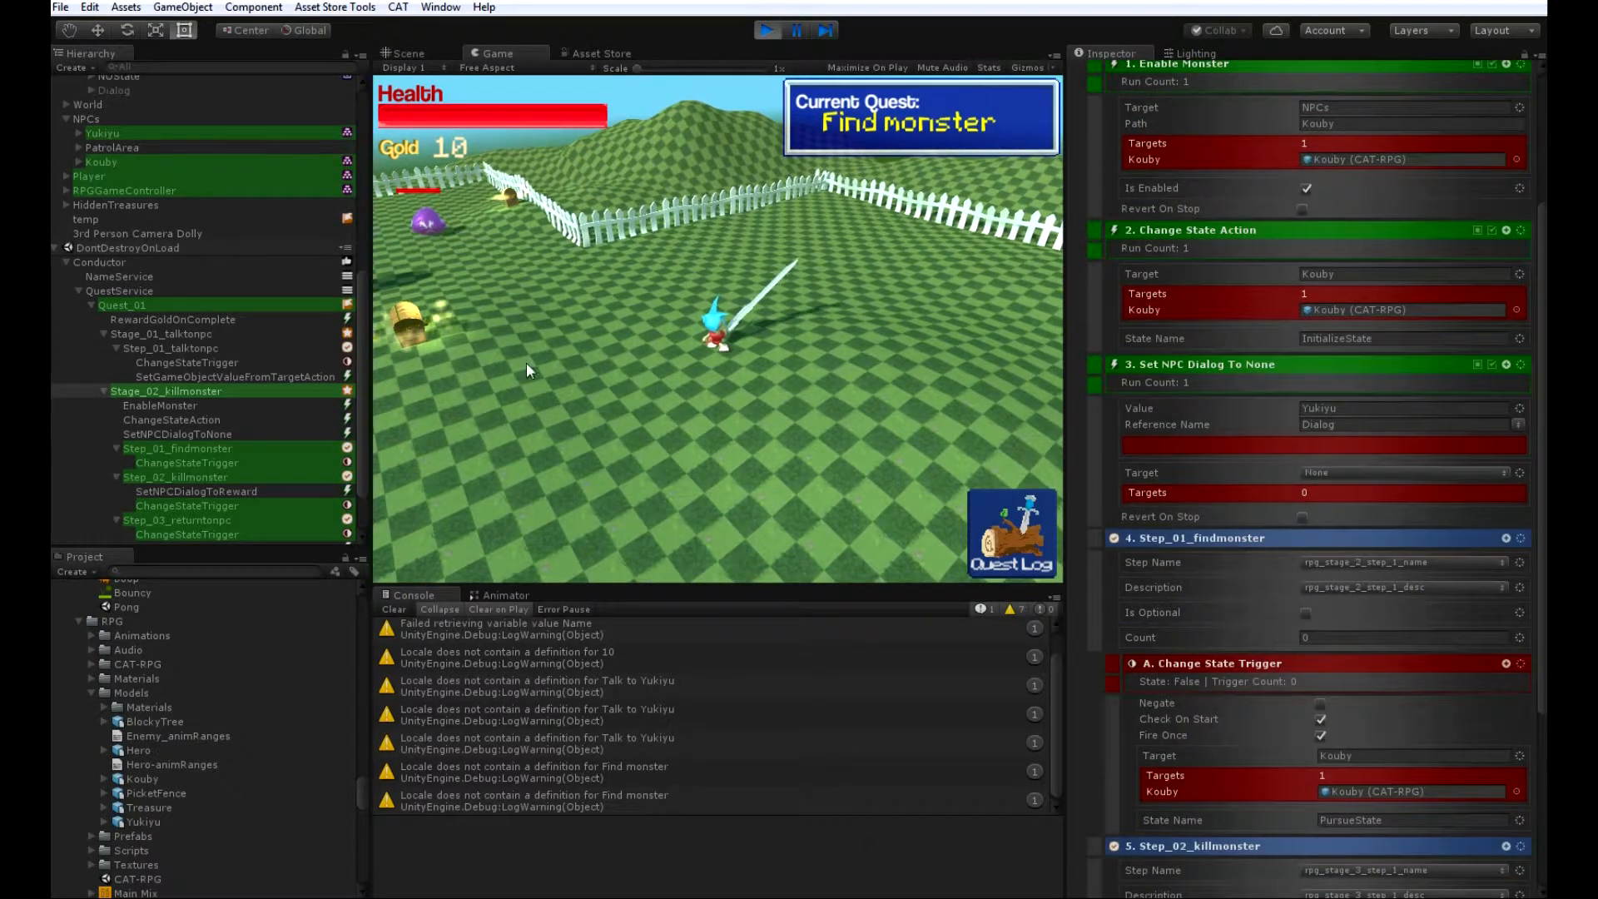
left_click(205, 476)
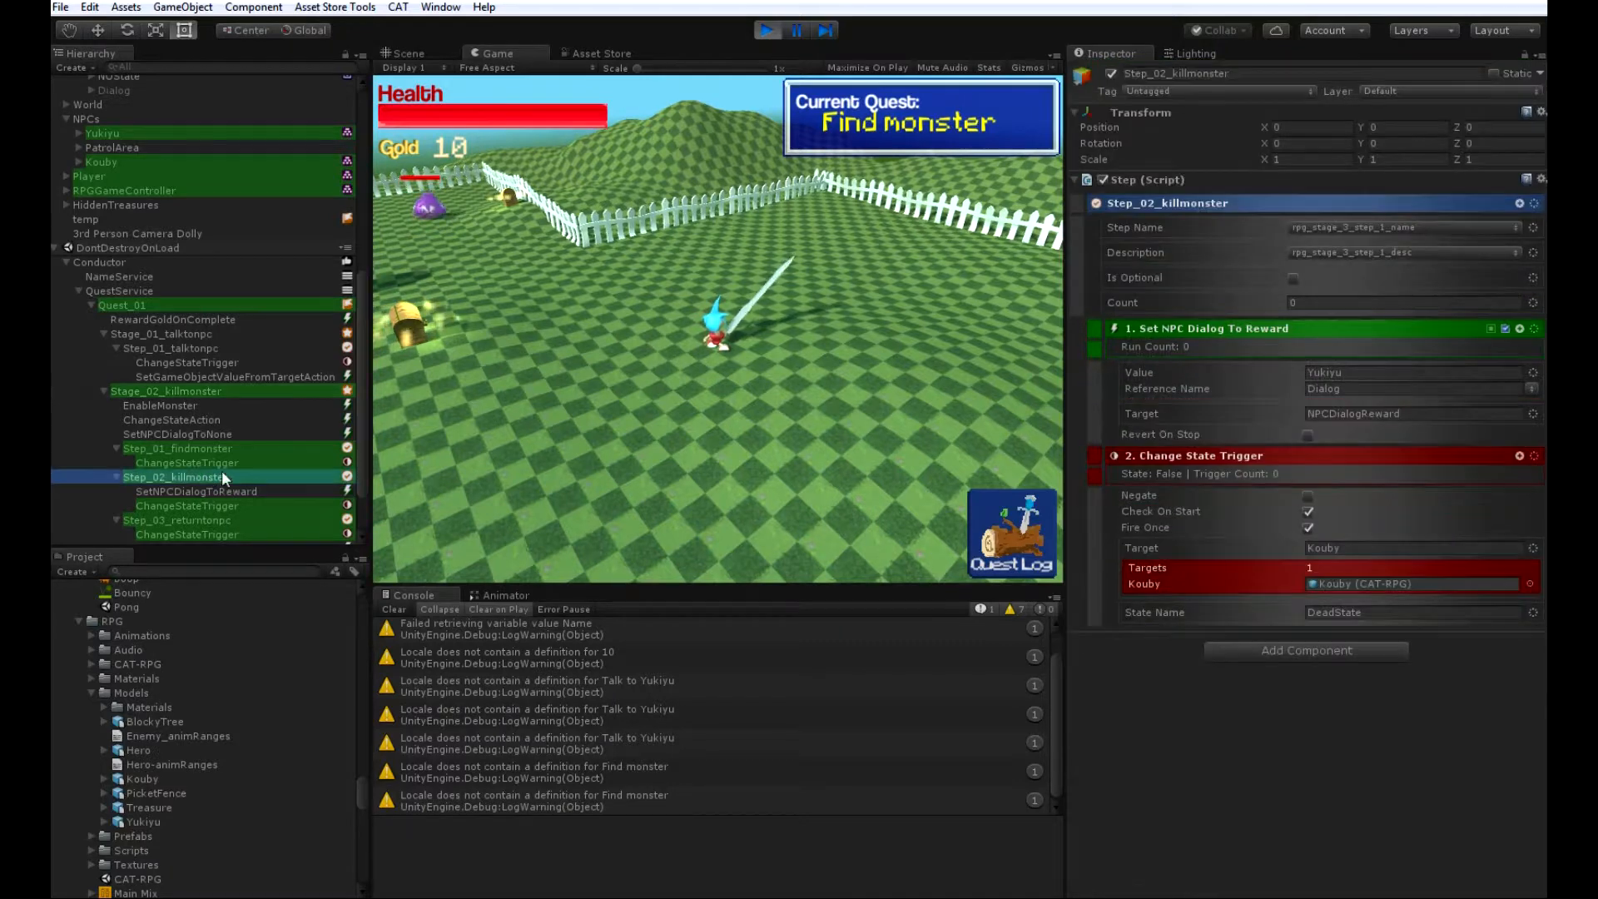
left_click(216, 447)
scroll(238, 443, "down", 2)
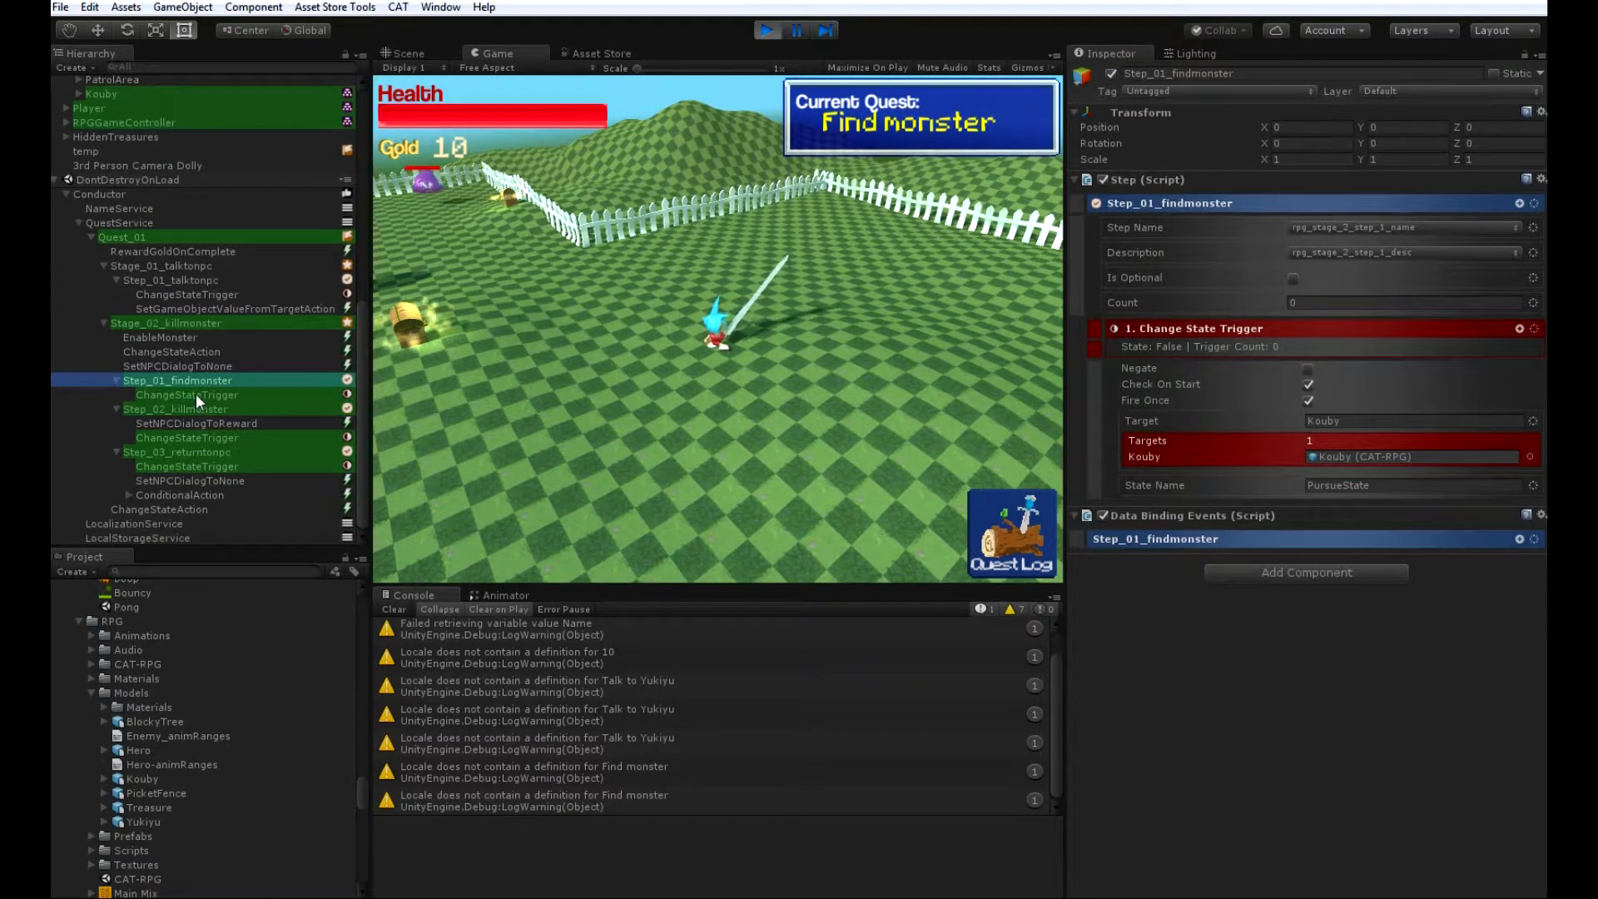
left_click(232, 423)
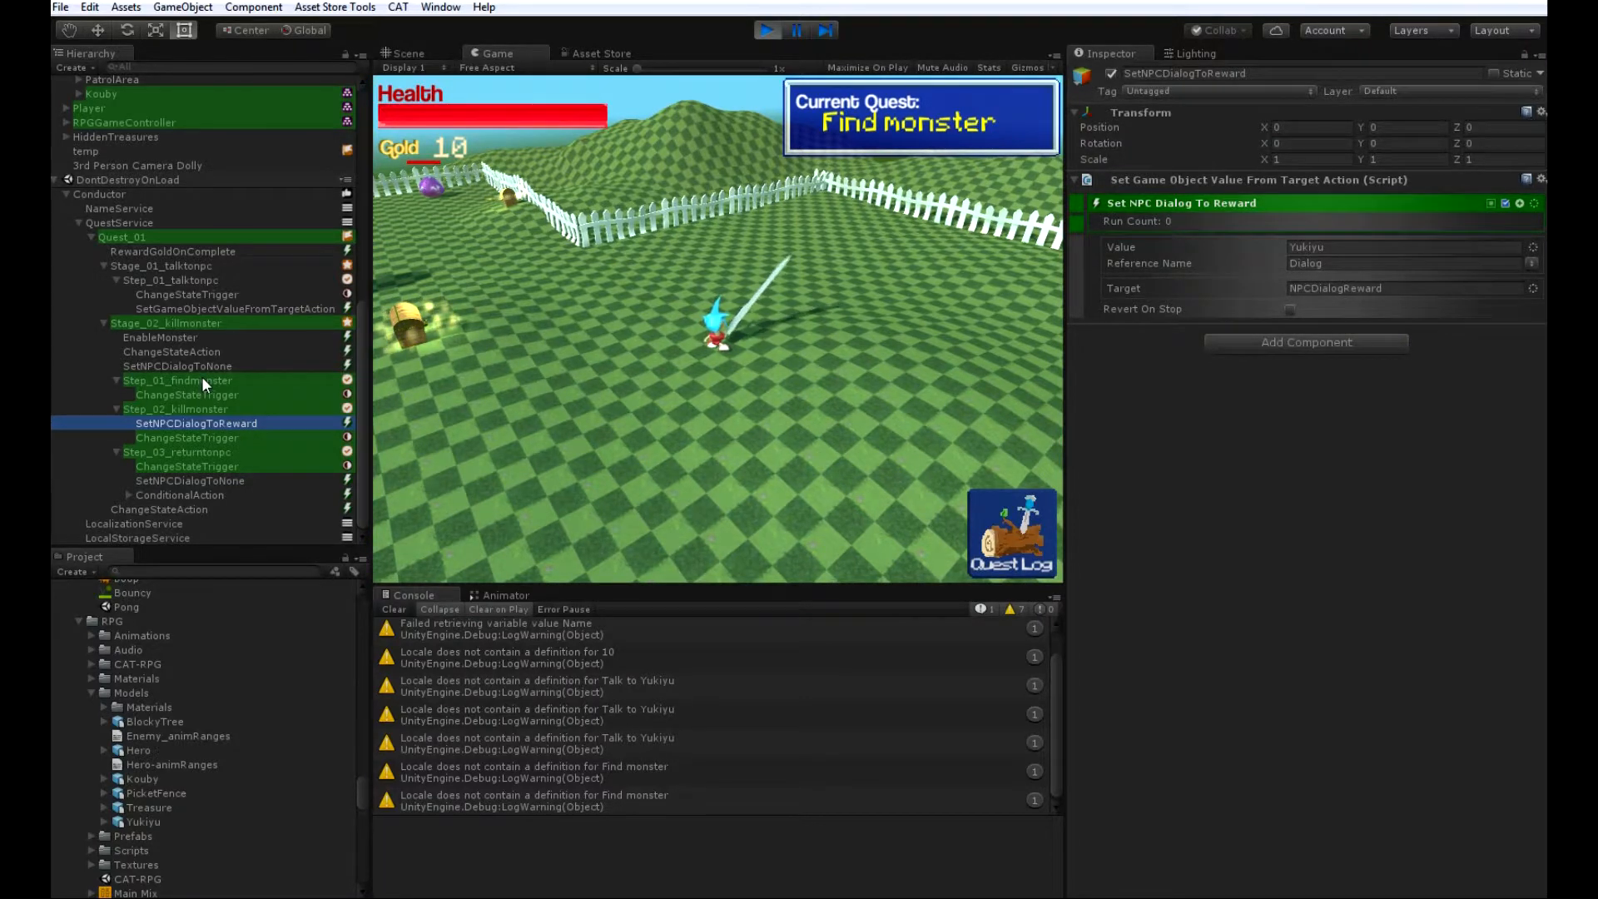
left_click(181, 366)
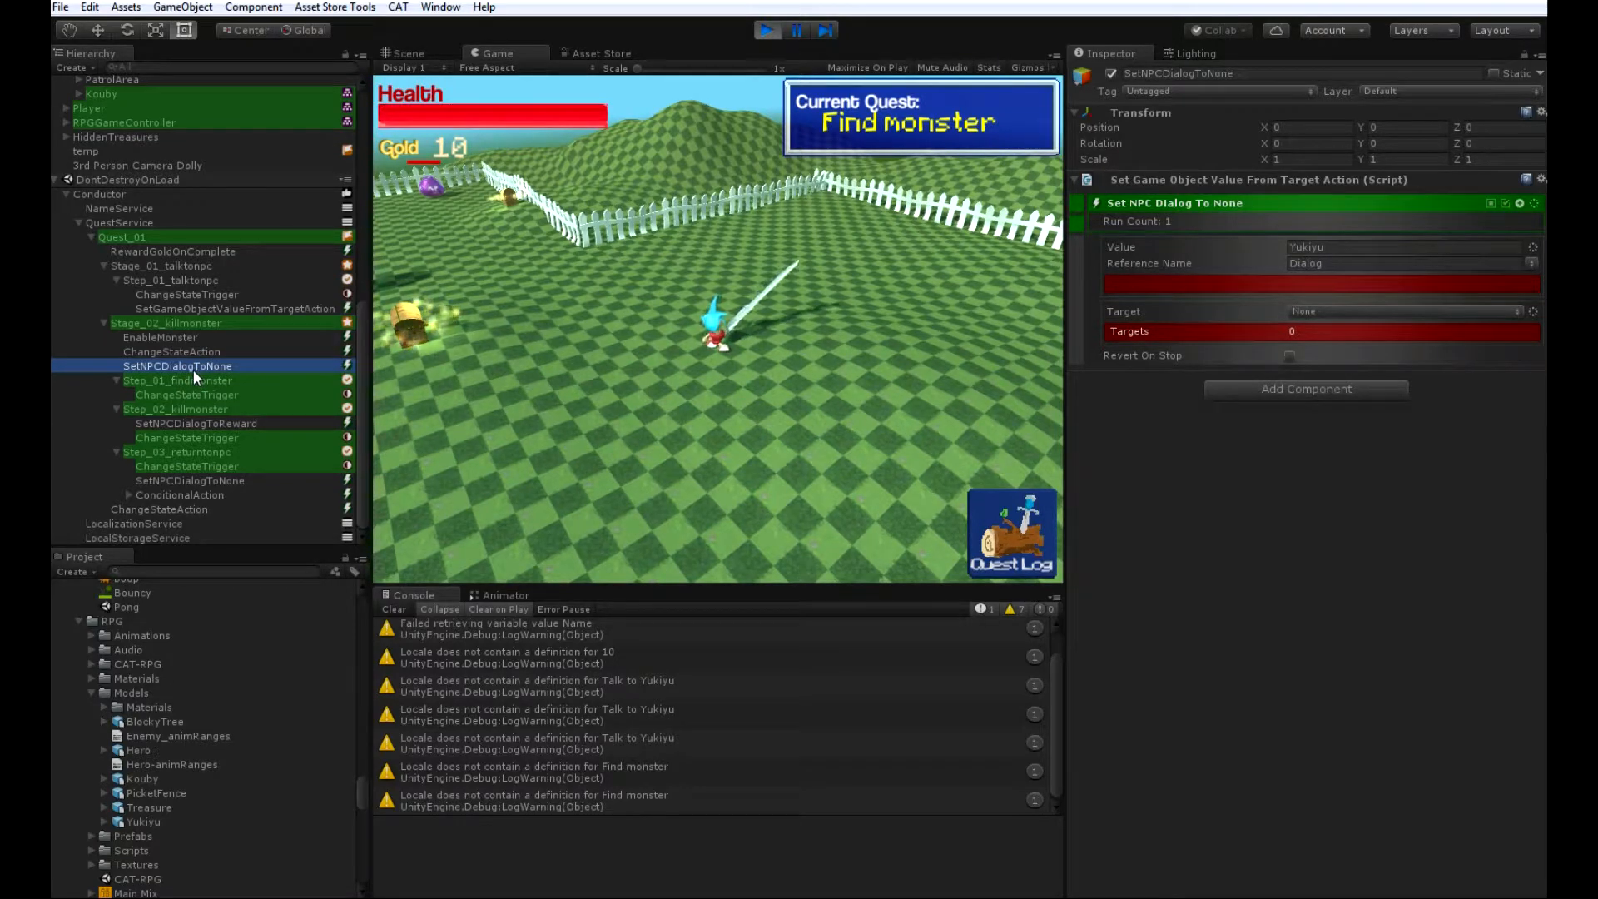
left_click(178, 379)
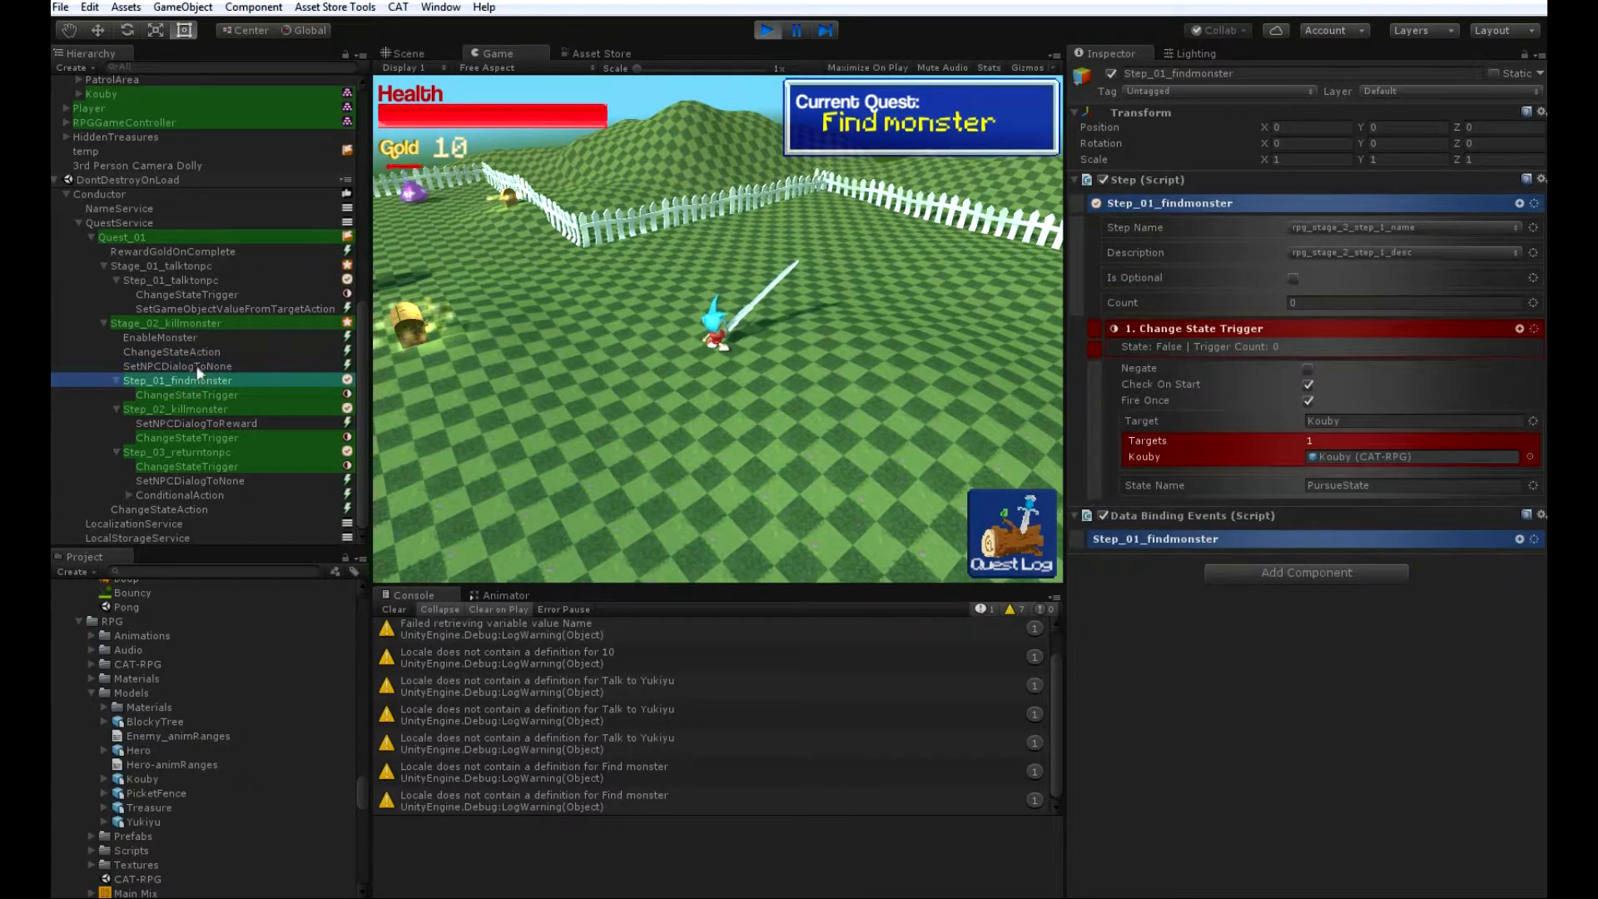
- Show Stage_02_killmonster again and move the player near the monster to complete the find-monster step
left_click(171, 323)
left_click(566, 361)
mouse_move(530, 273)
left_mouse_down()
mouse_move(731, 248)
mouse_move(726, 318)
mouse_move(612, 262)
mouse_move(617, 288)
mouse_move(742, 393)
mouse_move(799, 506)
mouse_move(506, 421)
mouse_move(566, 290)
mouse_move(628, 278)
mouse_move(579, 300)
left_mouse_up()
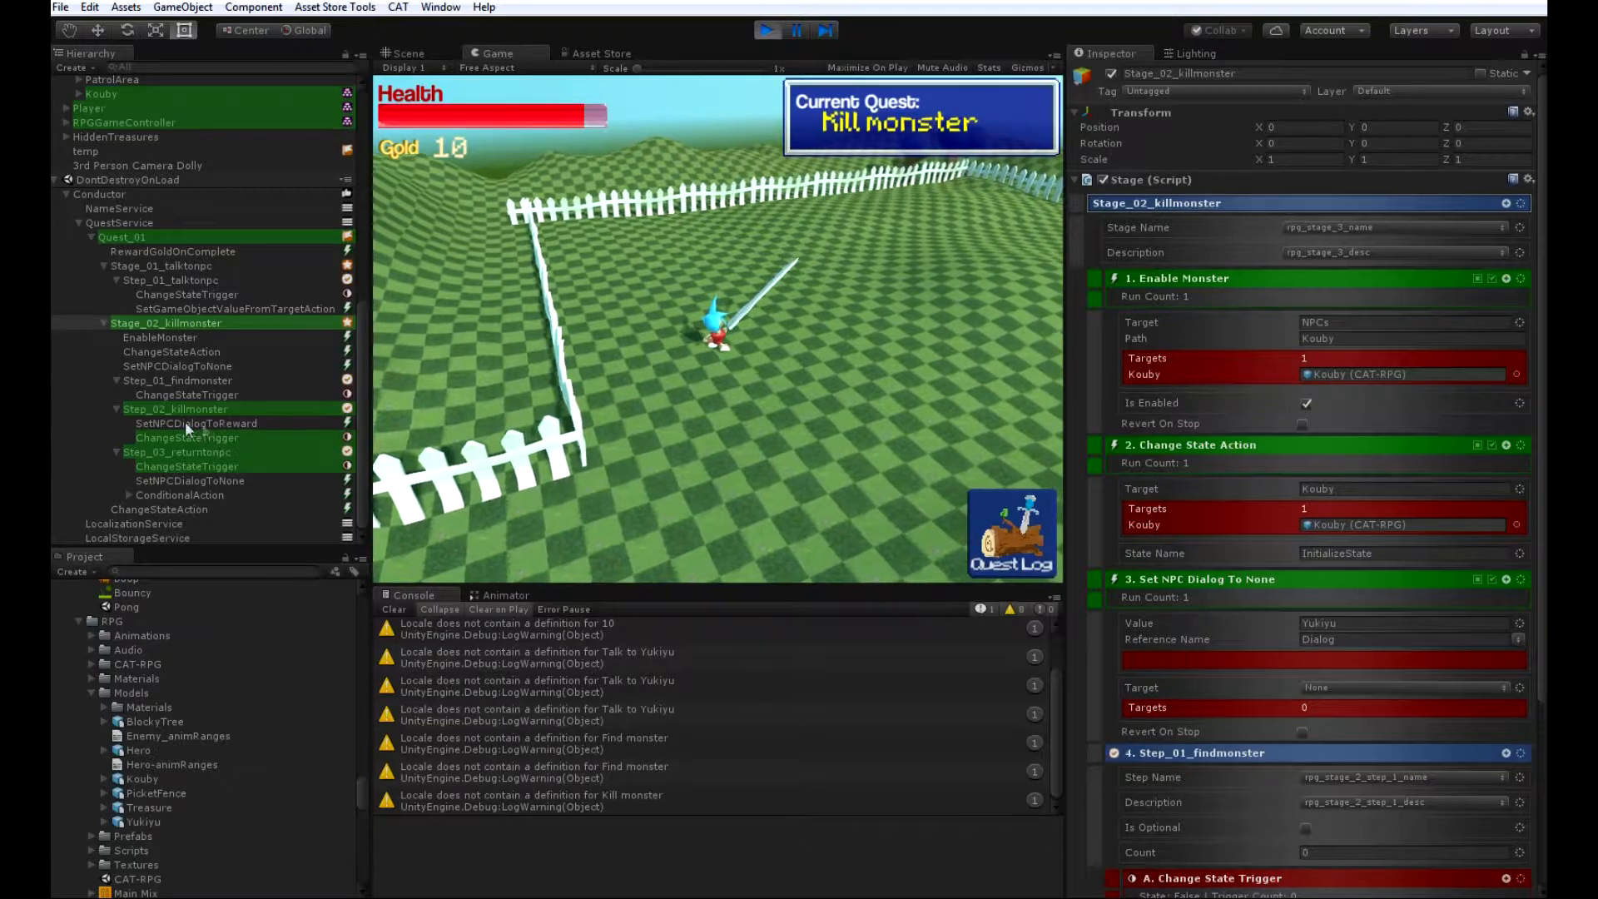
- Steer the player back to the purple monster and attack it until it is killed
left_click(776, 410)
key("d")
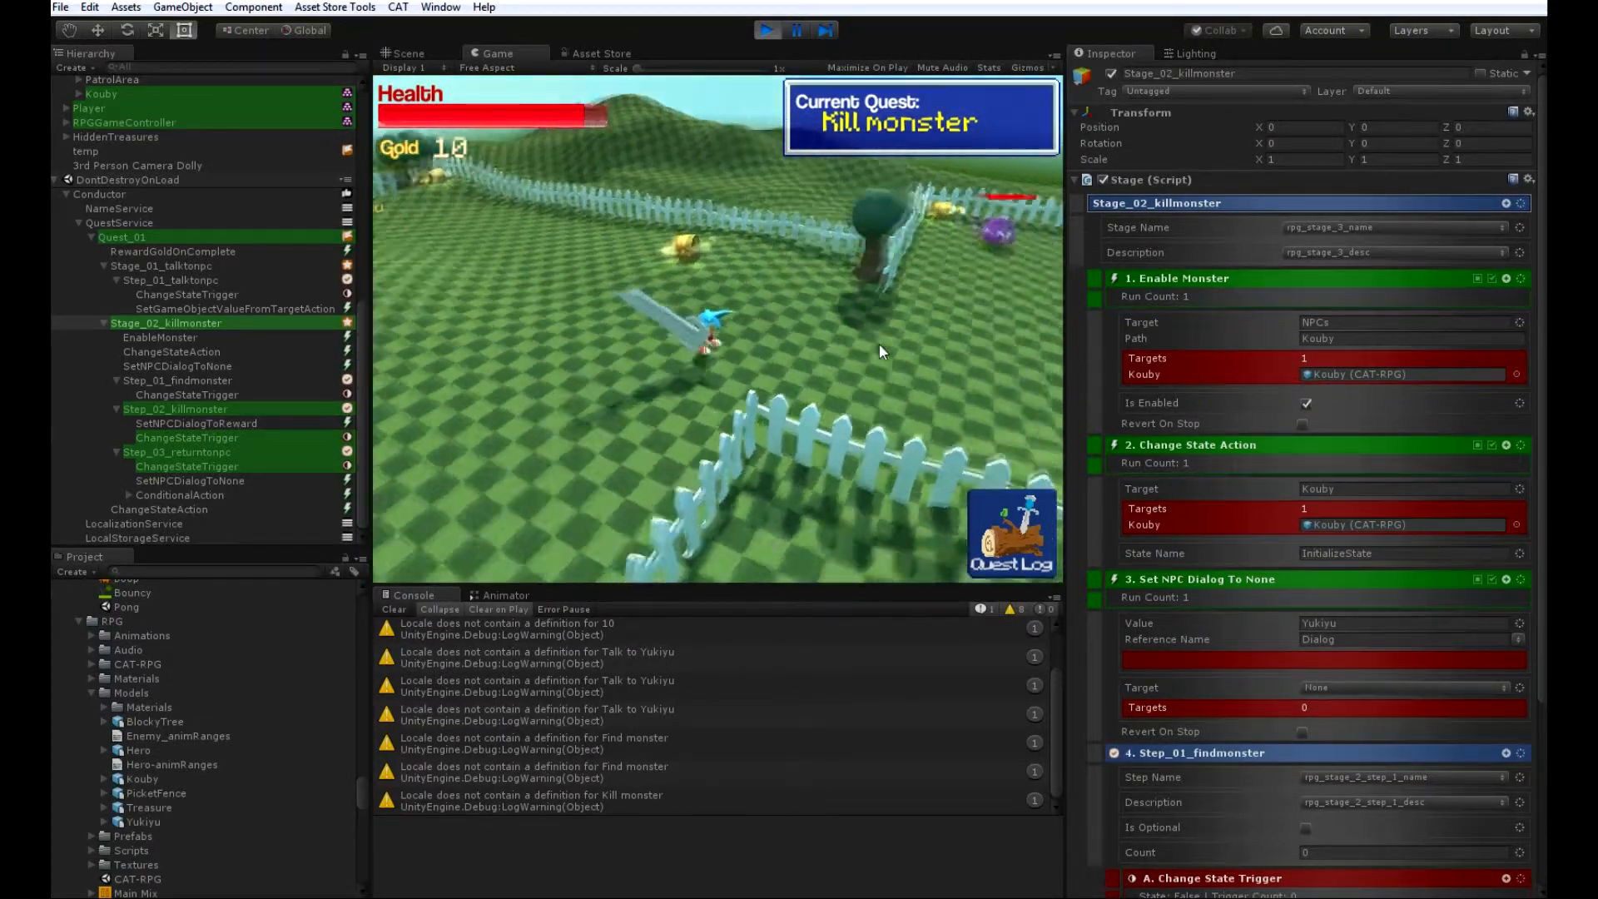
left_click(701, 287)
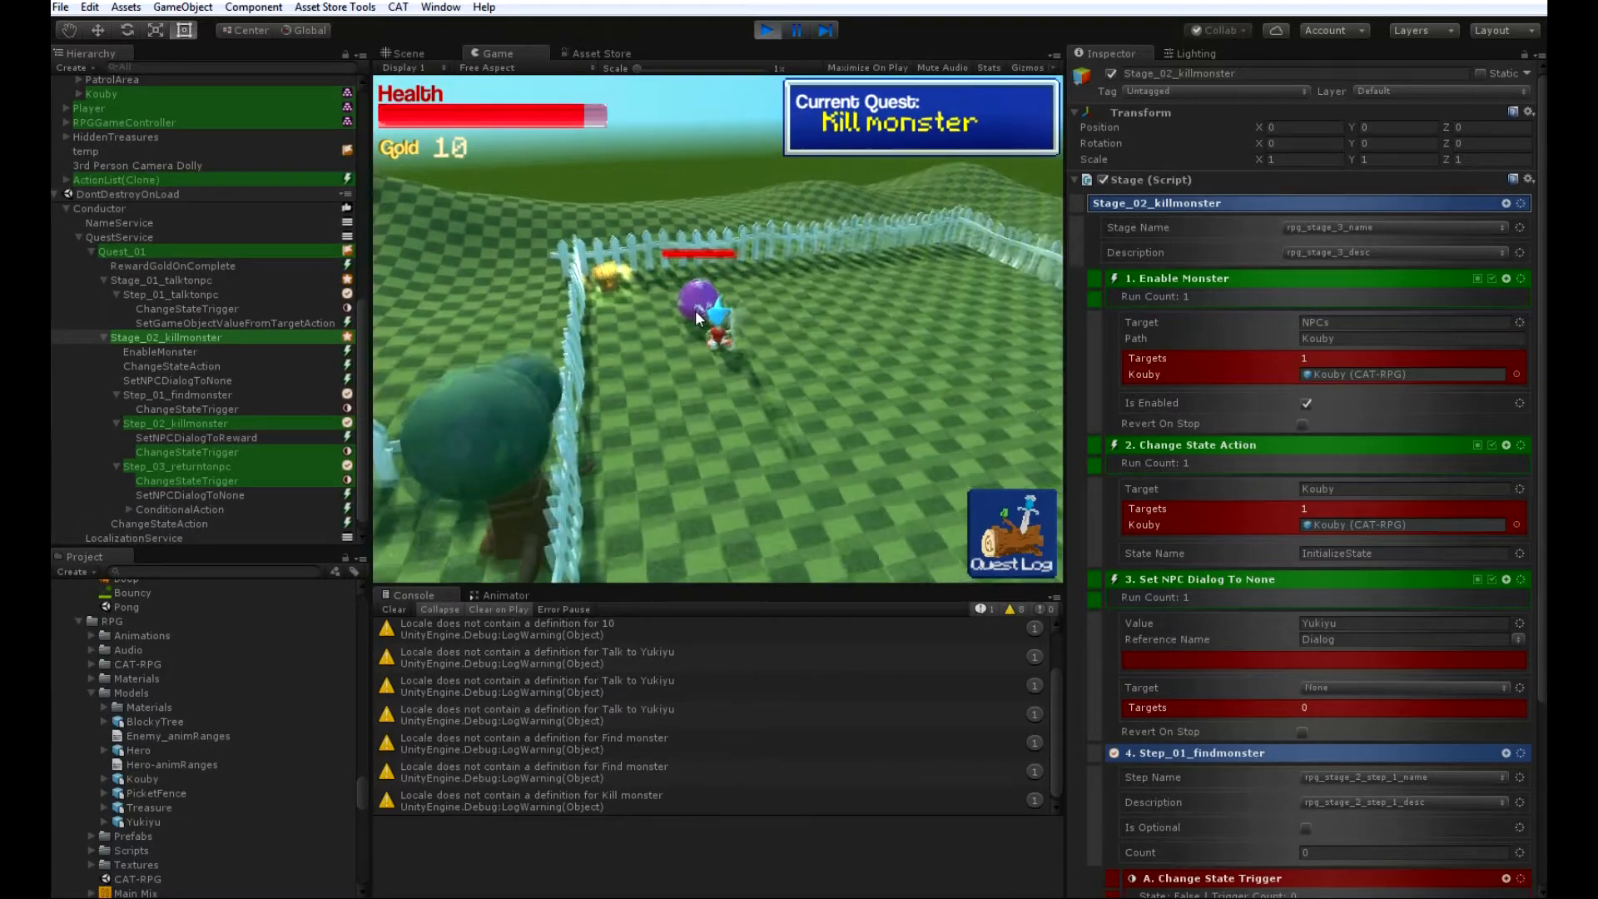
left_click(727, 310)
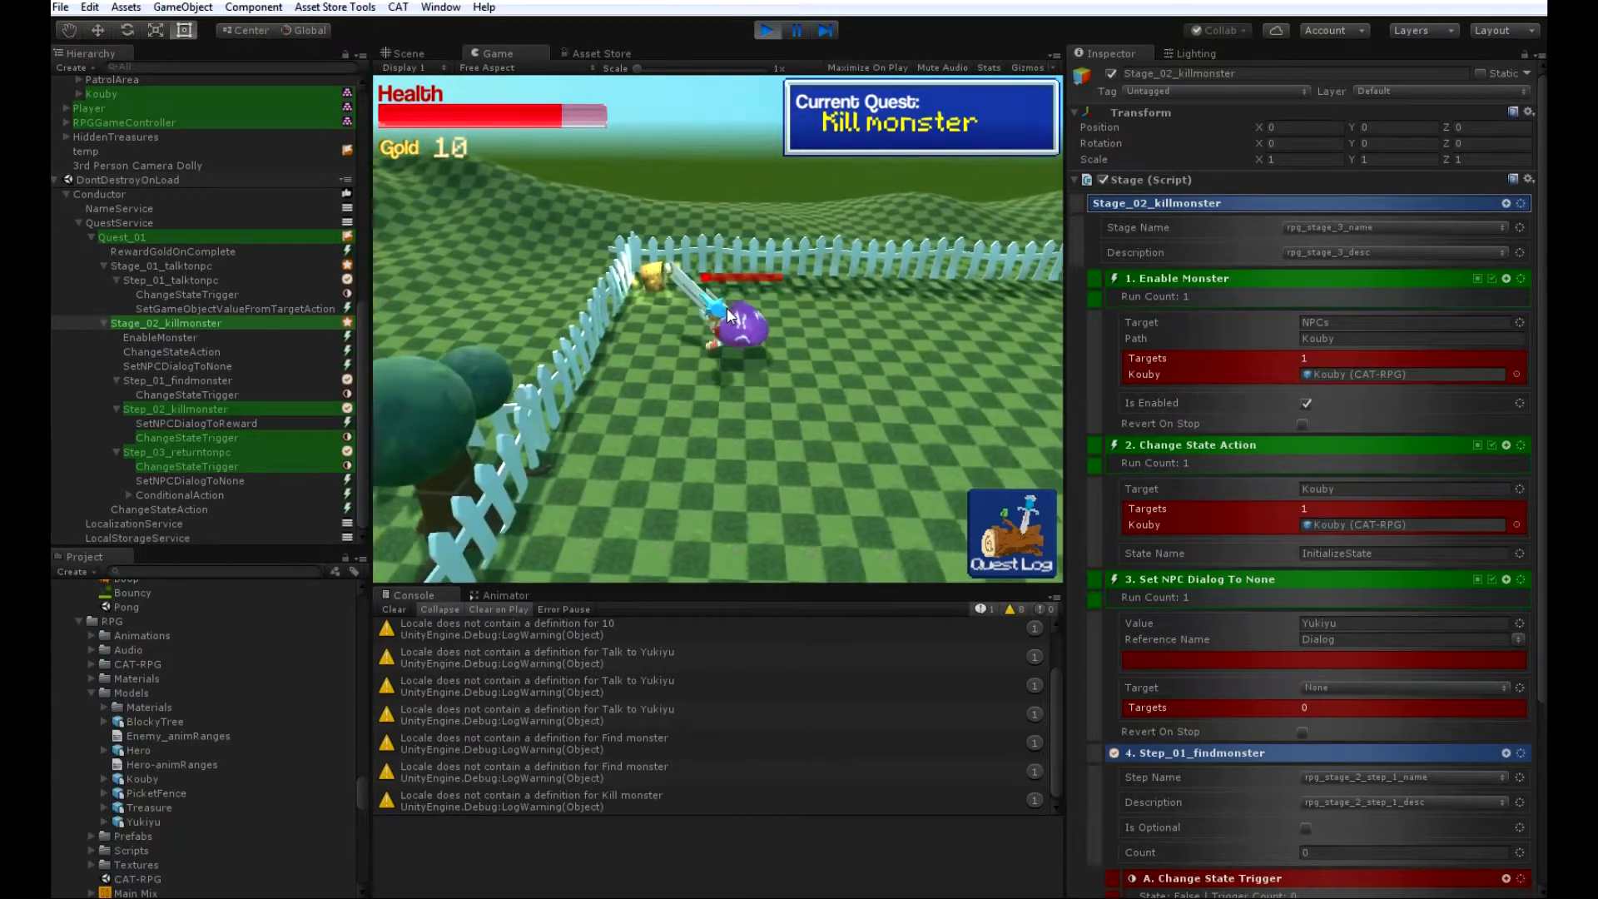
left_click(729, 316)
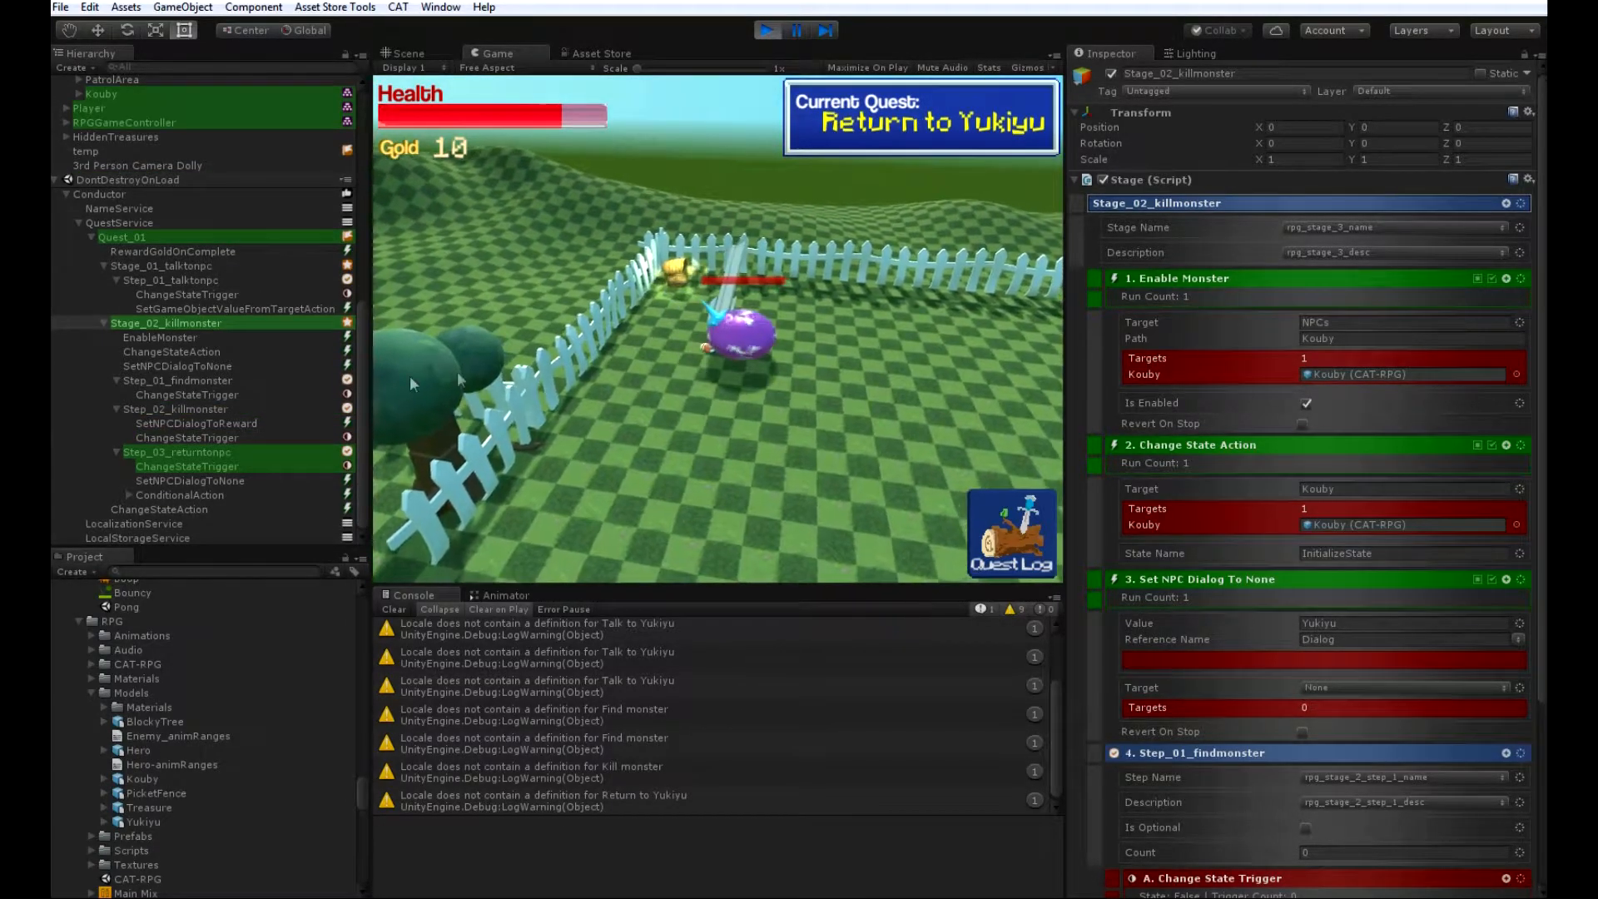
- Examine the live state of SetNPCDialogToReward, Step_03_returntonpc and that step's SetNPCDialogToNone action
left_click(228, 422)
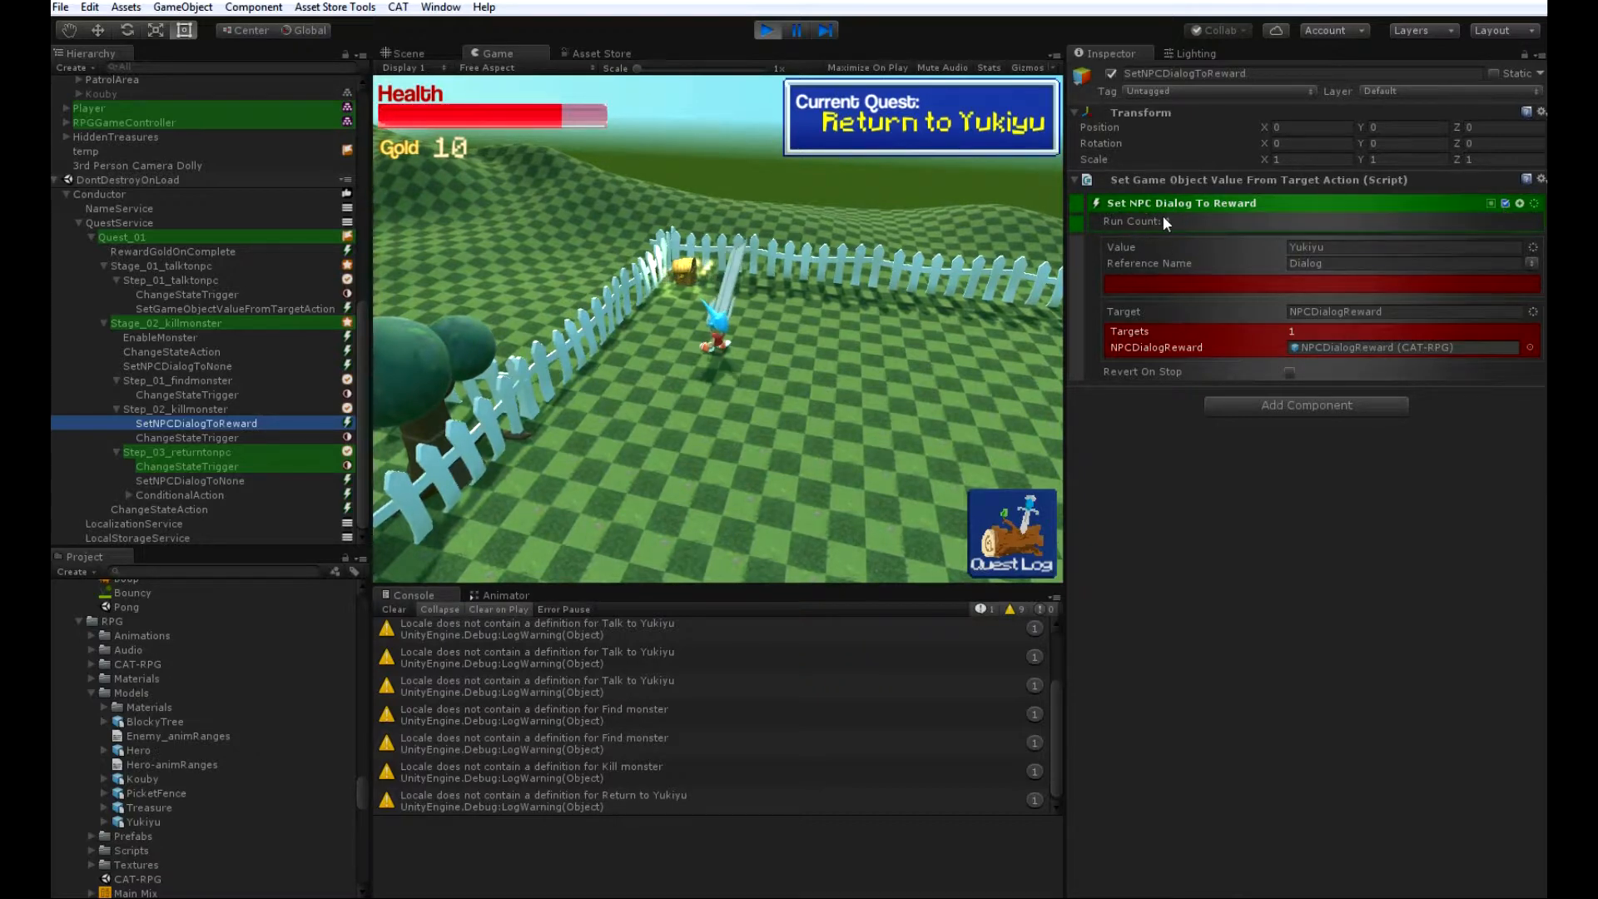
left_click(171, 450)
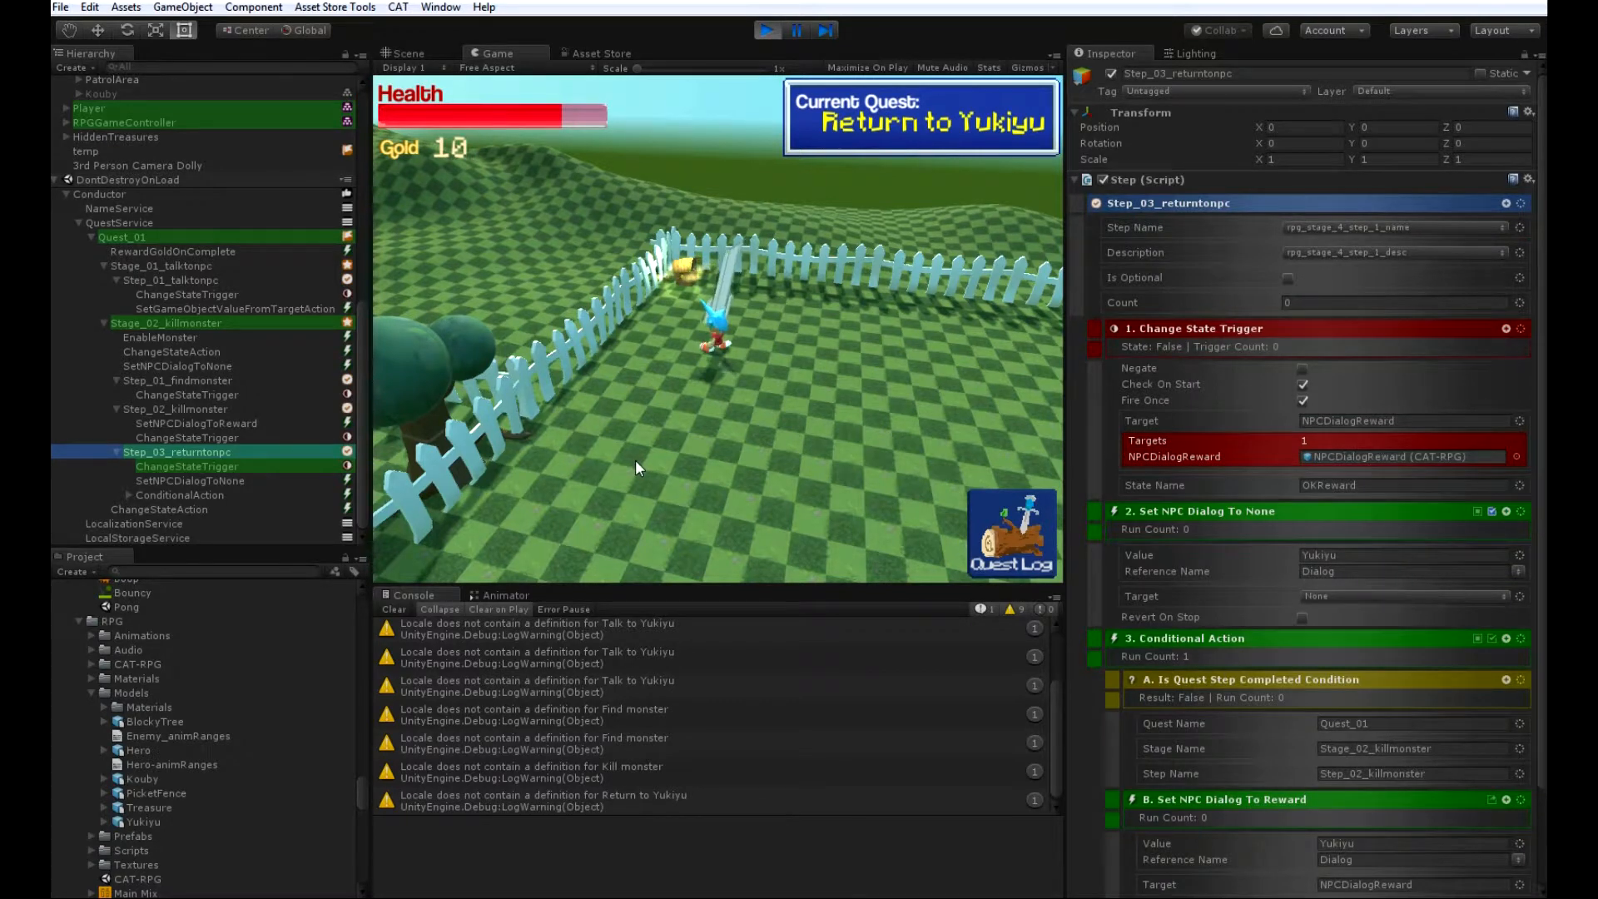
left_click(208, 481)
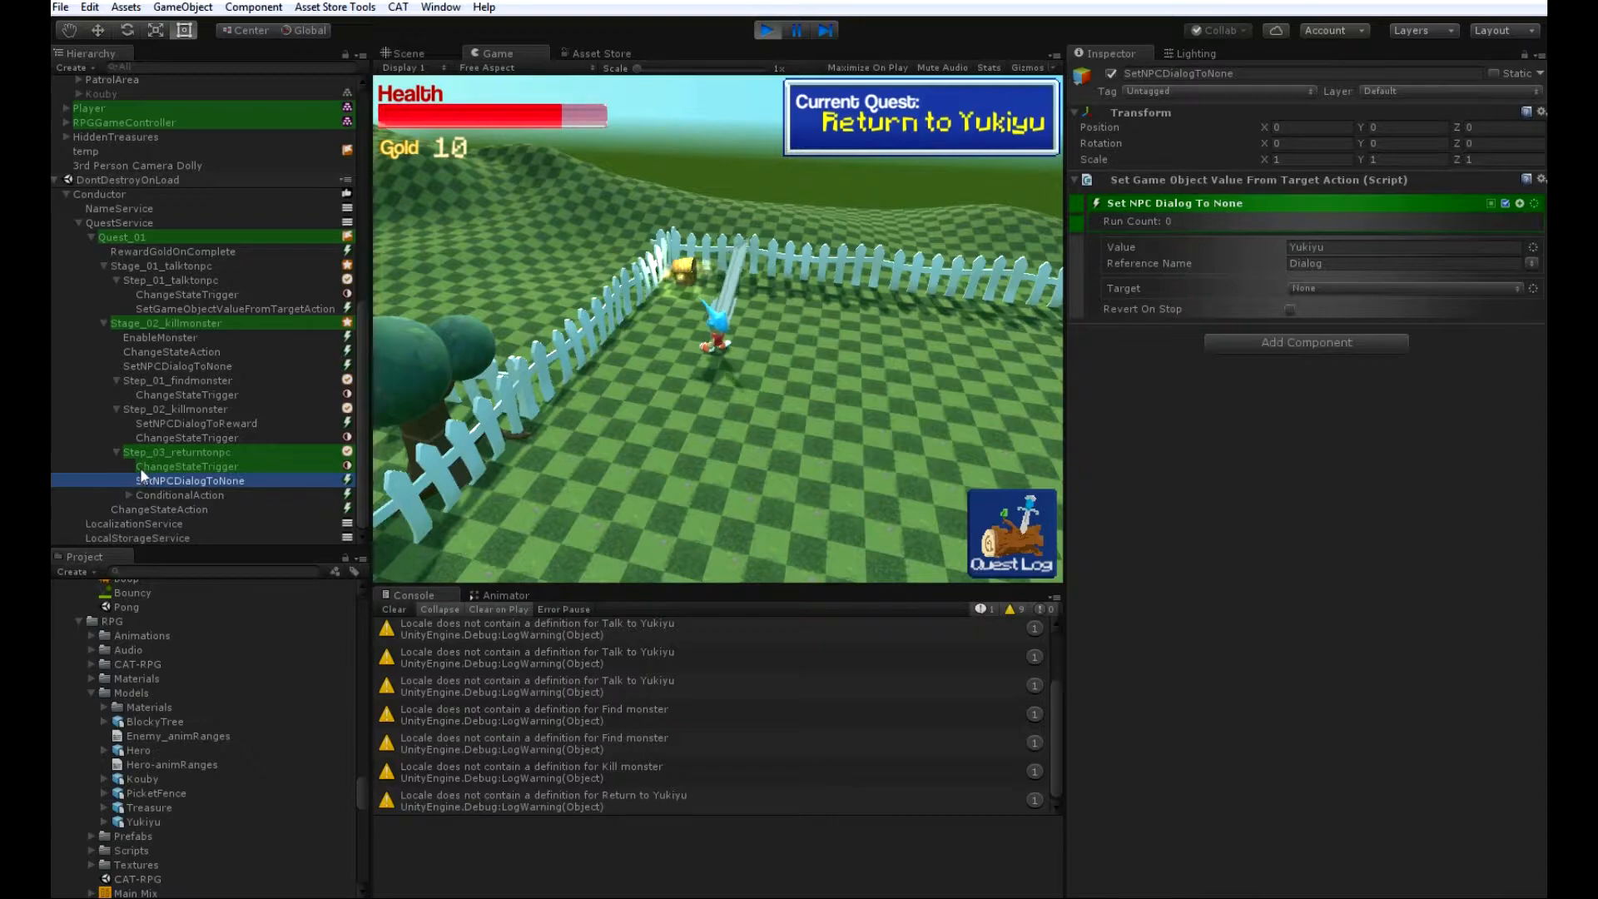
left_click(186, 452)
- Walk the player back to Yukiyu and collect the 500 gold reward
left_click(731, 435)
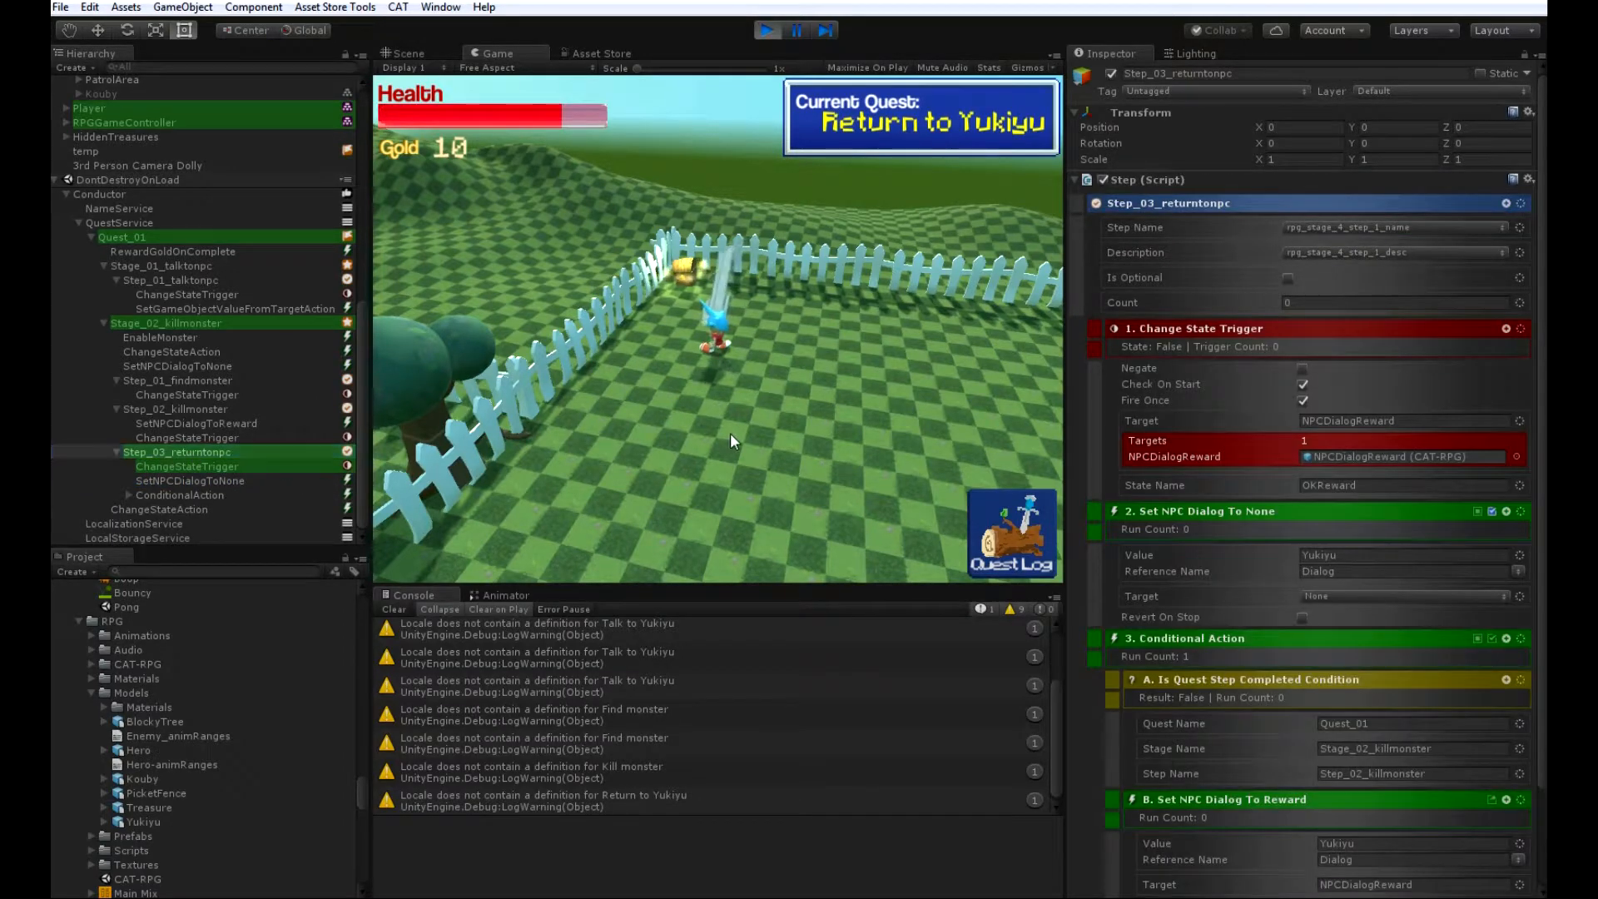
key("w")
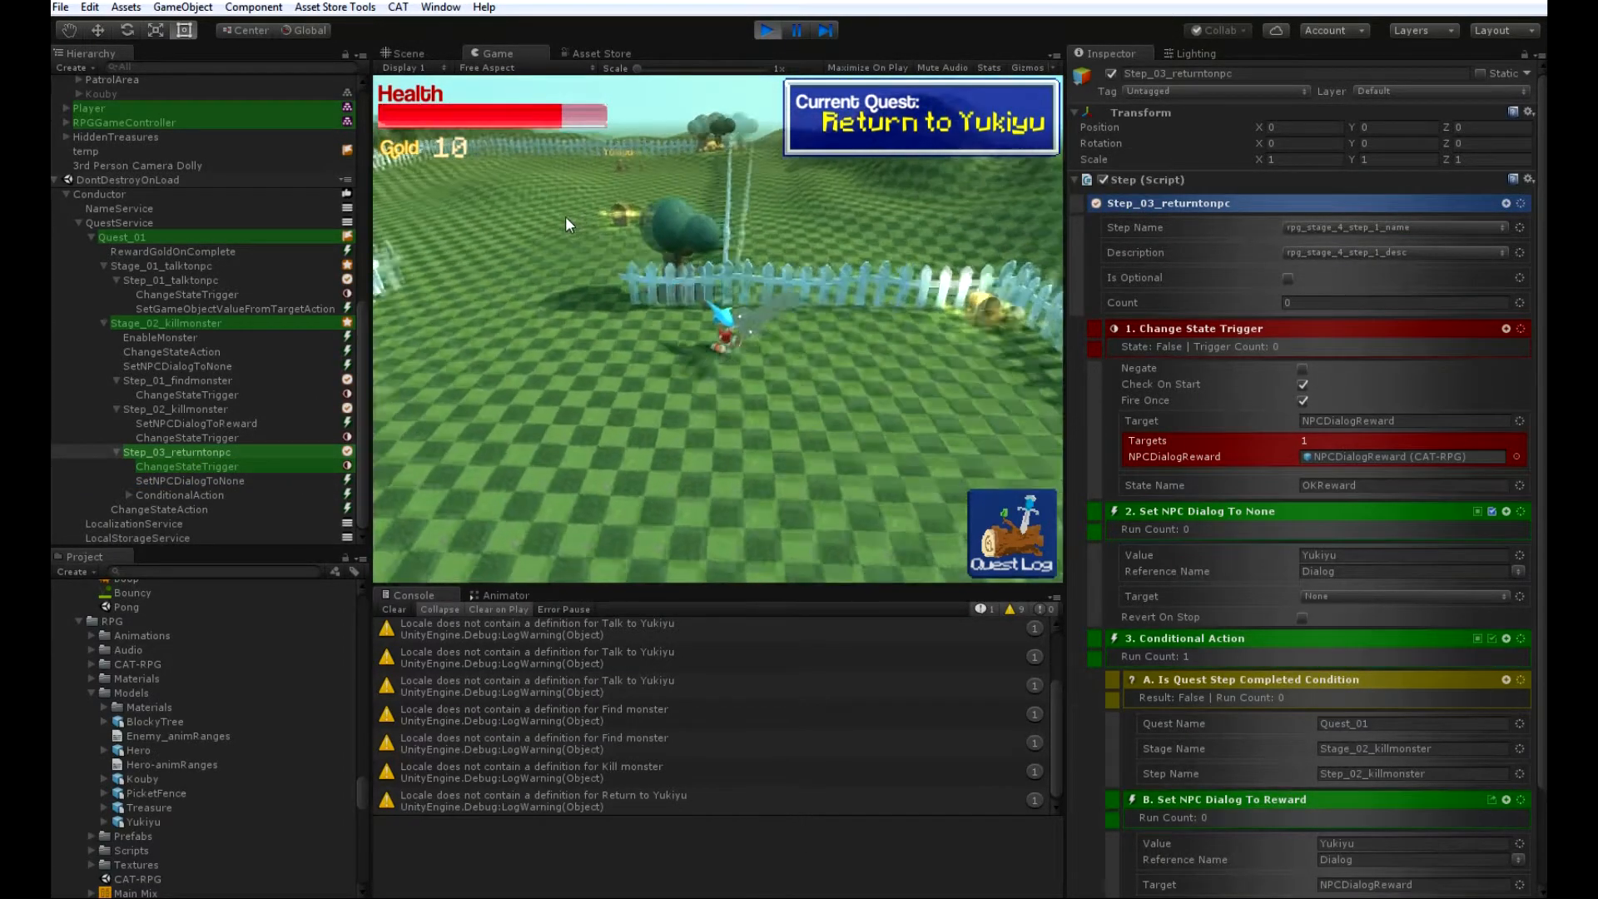
key("w")
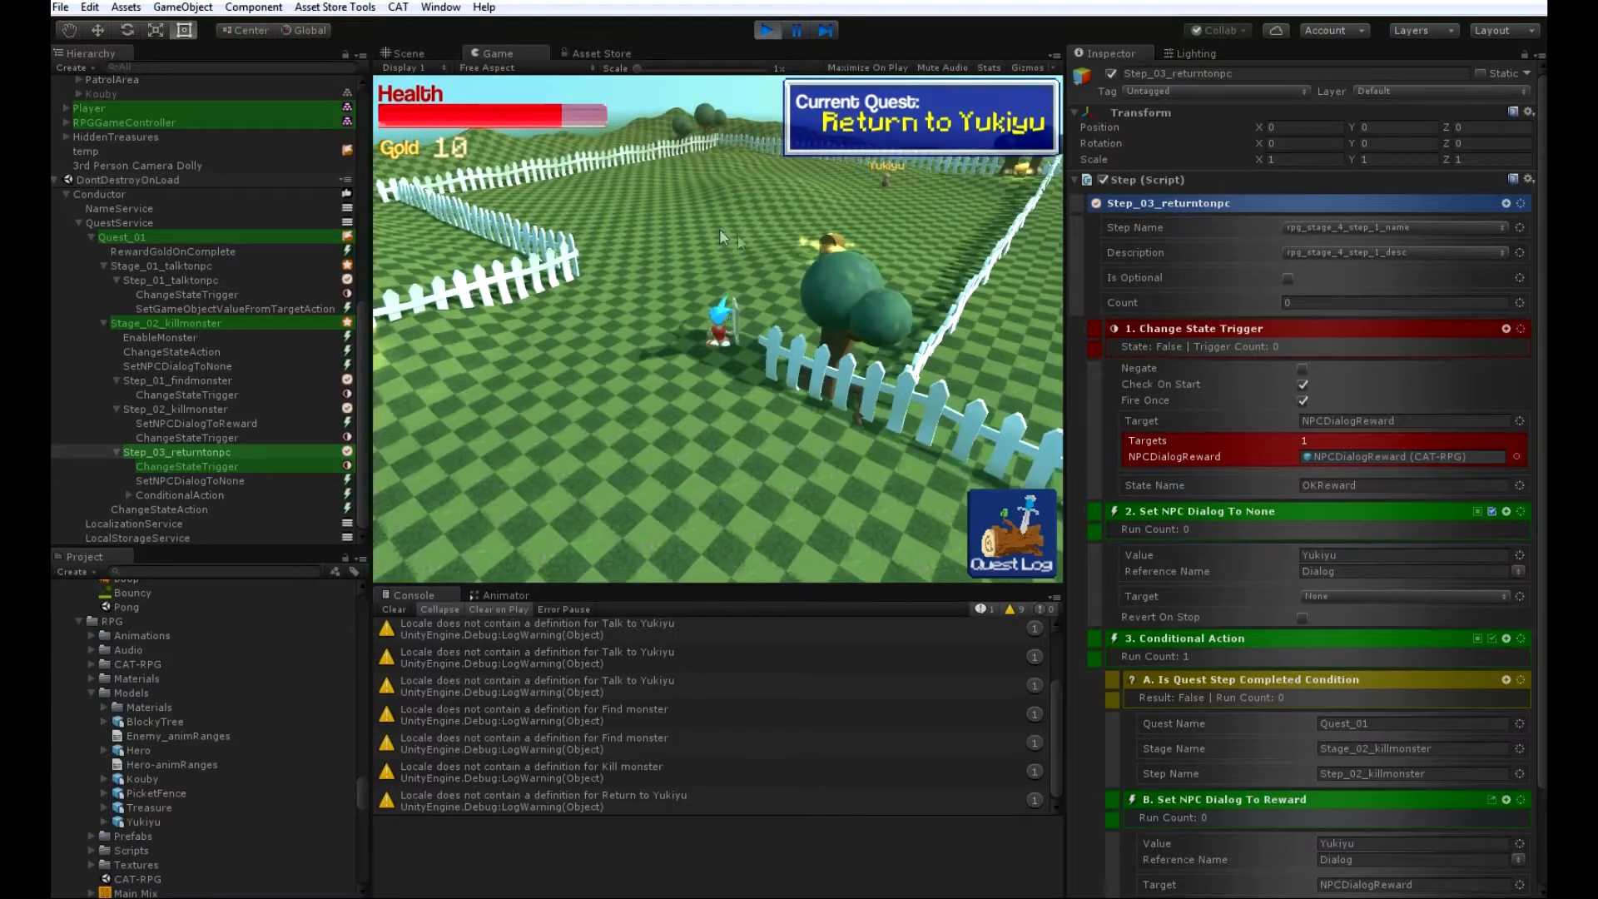
key("w")
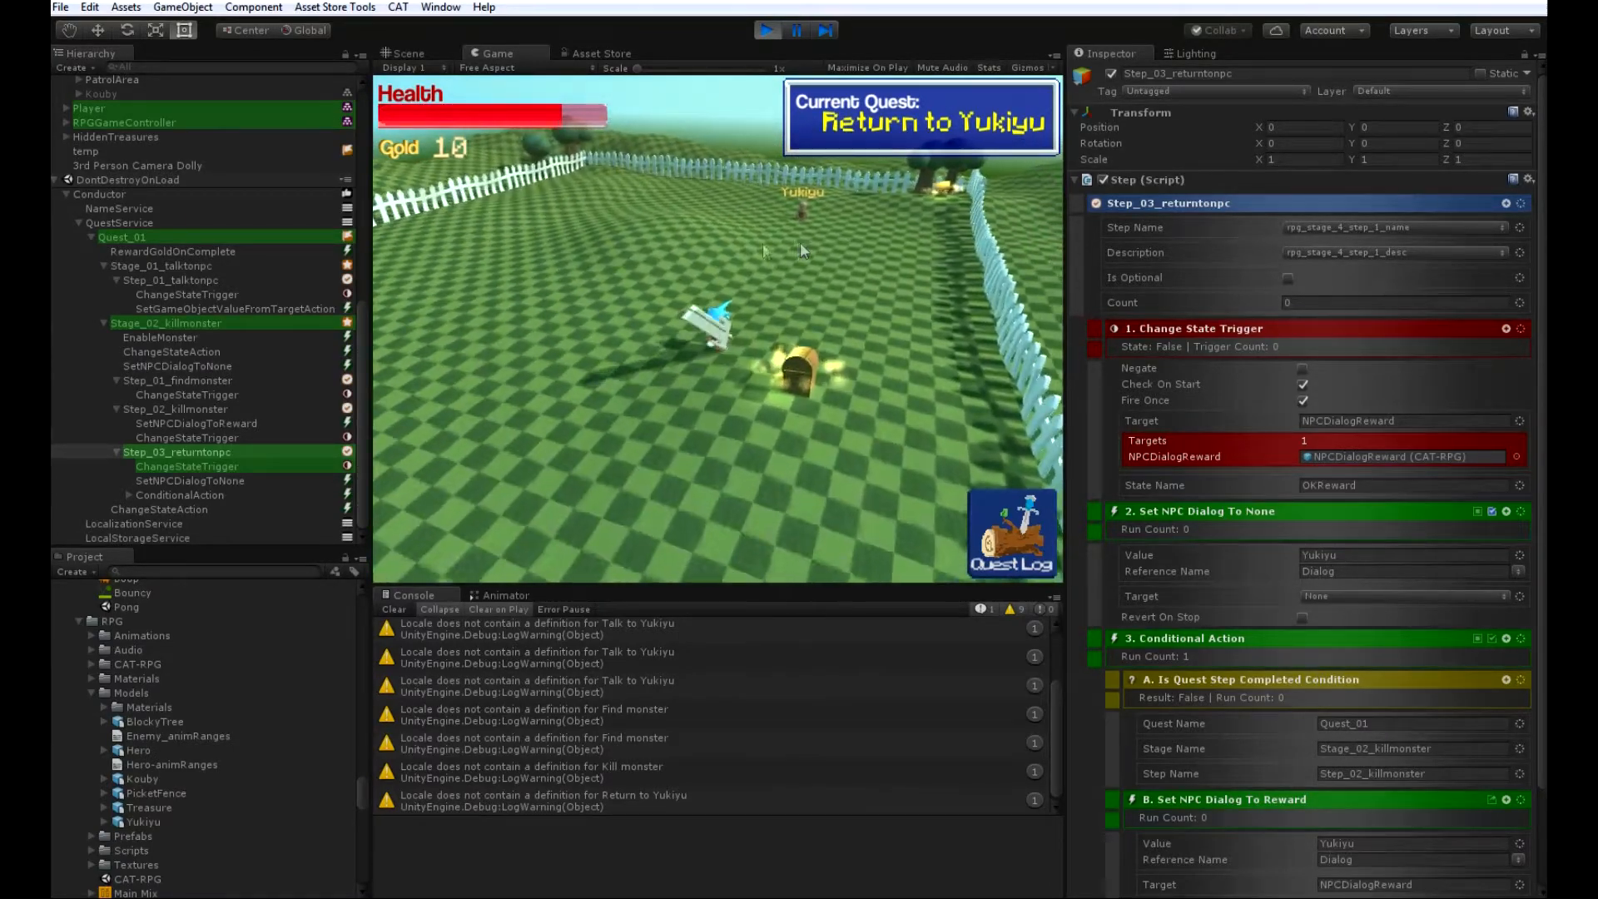
key("w")
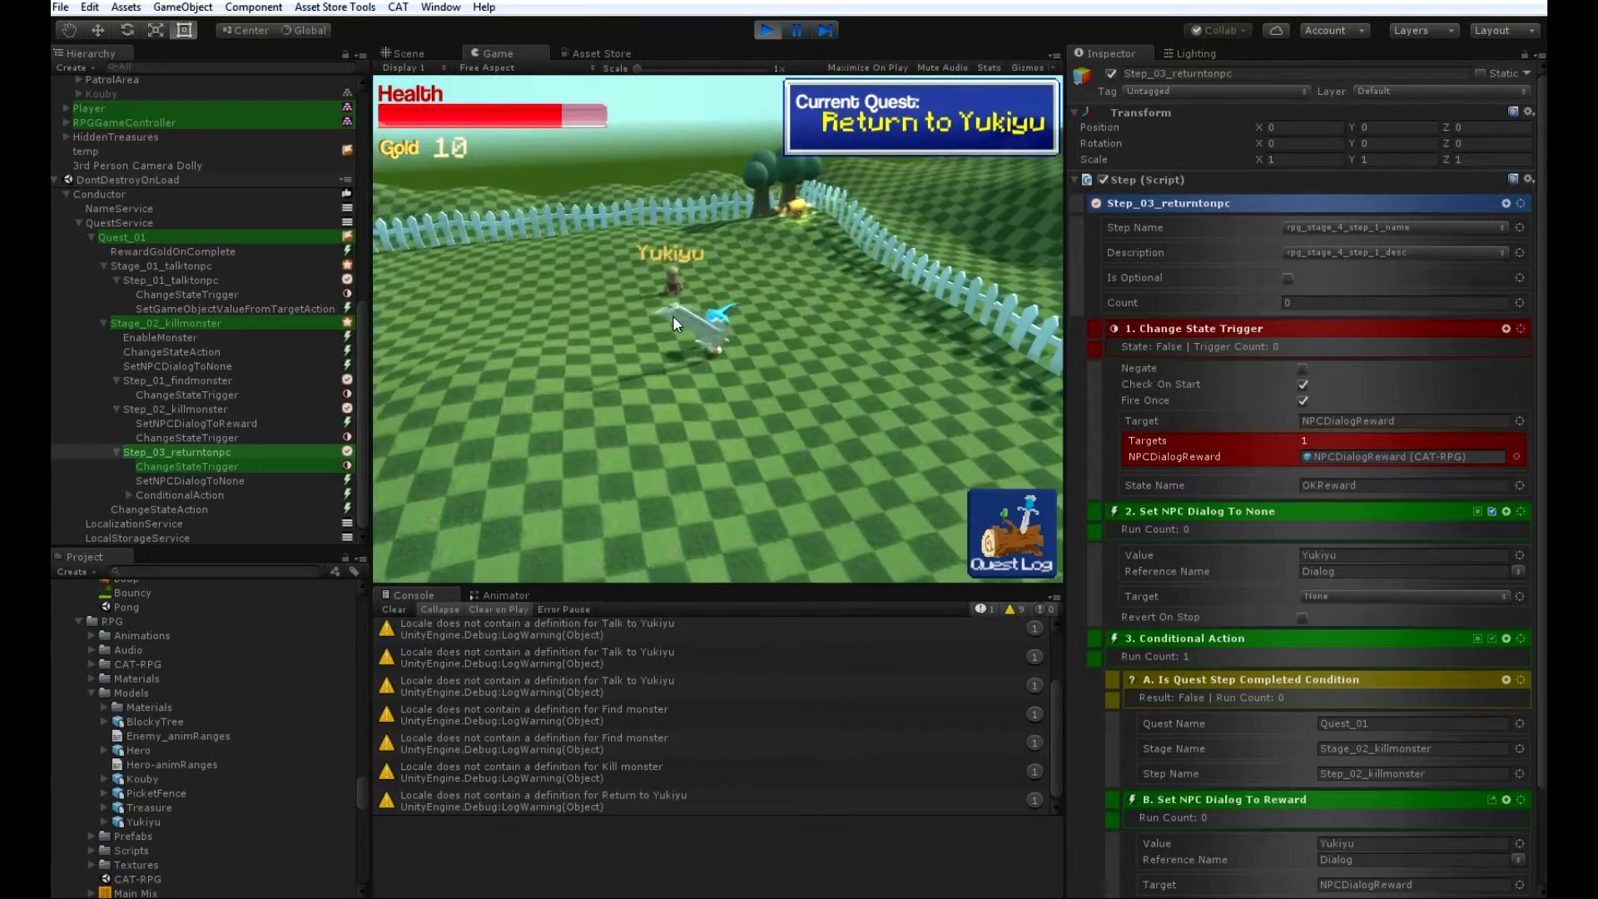
key("w")
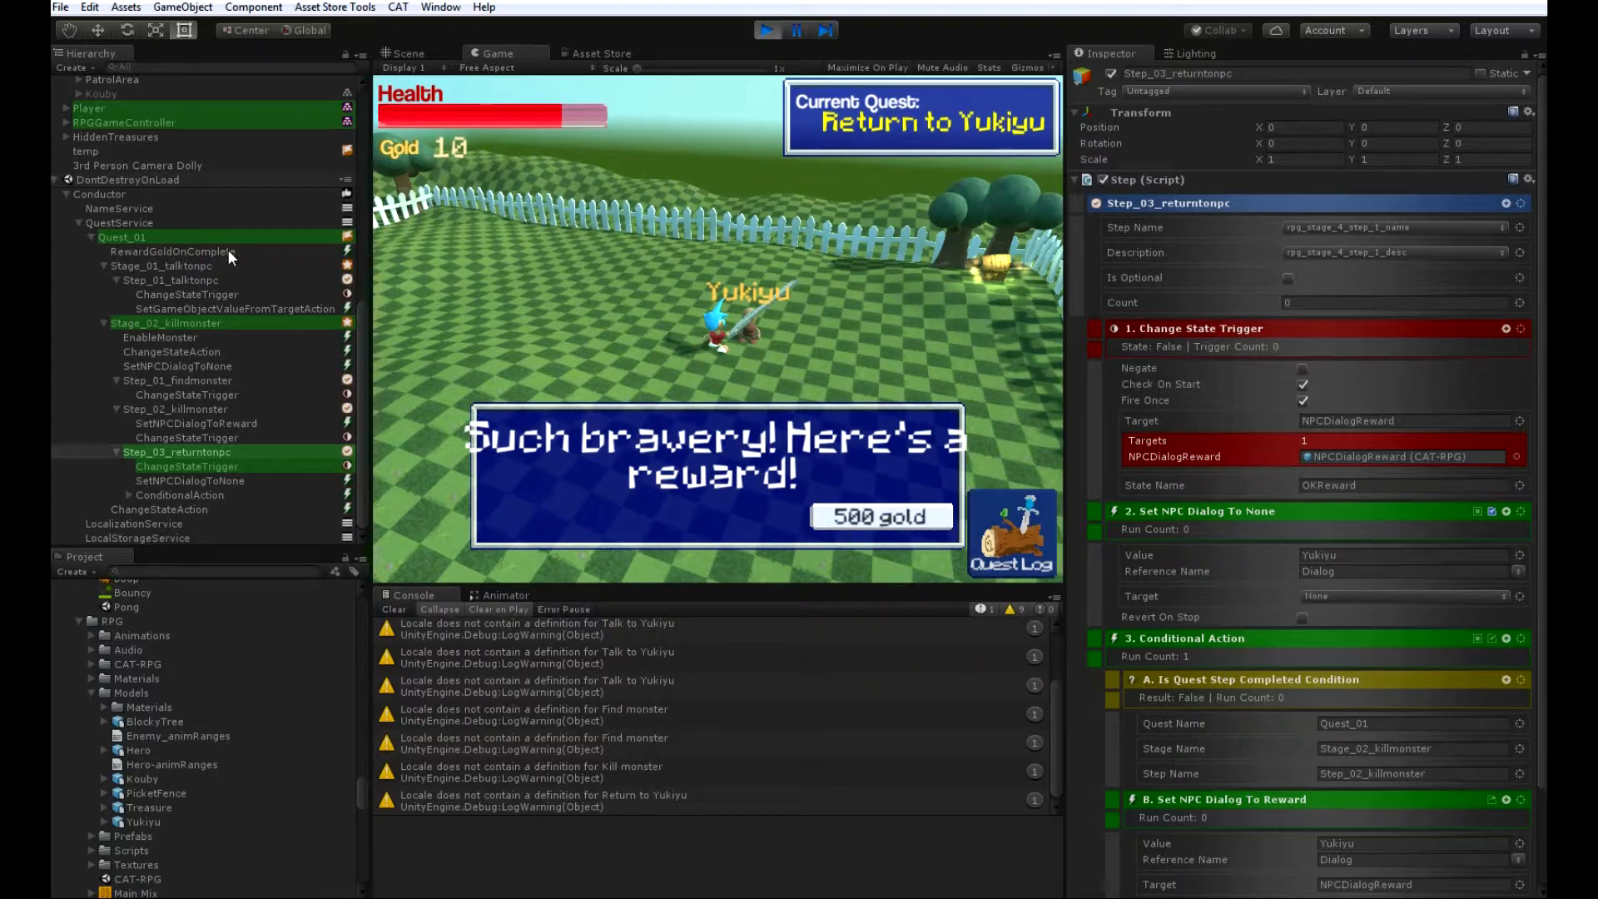
left_click(881, 518)
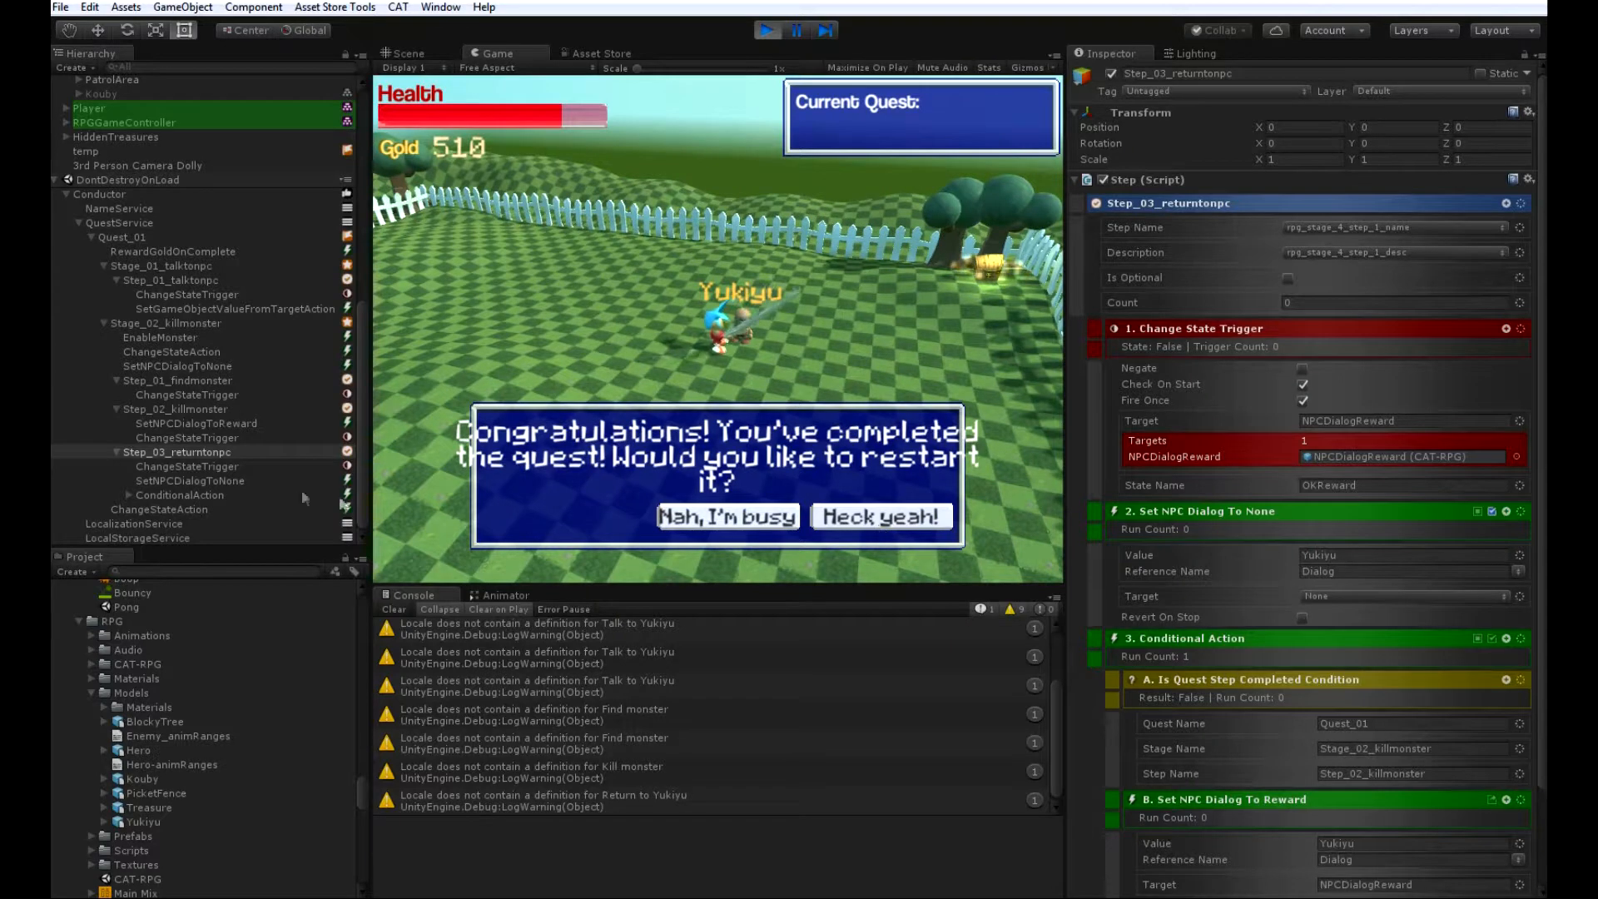
- Examine the completed quest's RewardGoldOnComplete and ChangeStateAction, and the ShowState of ResetQuestDialog that it targets
left_click(173, 252)
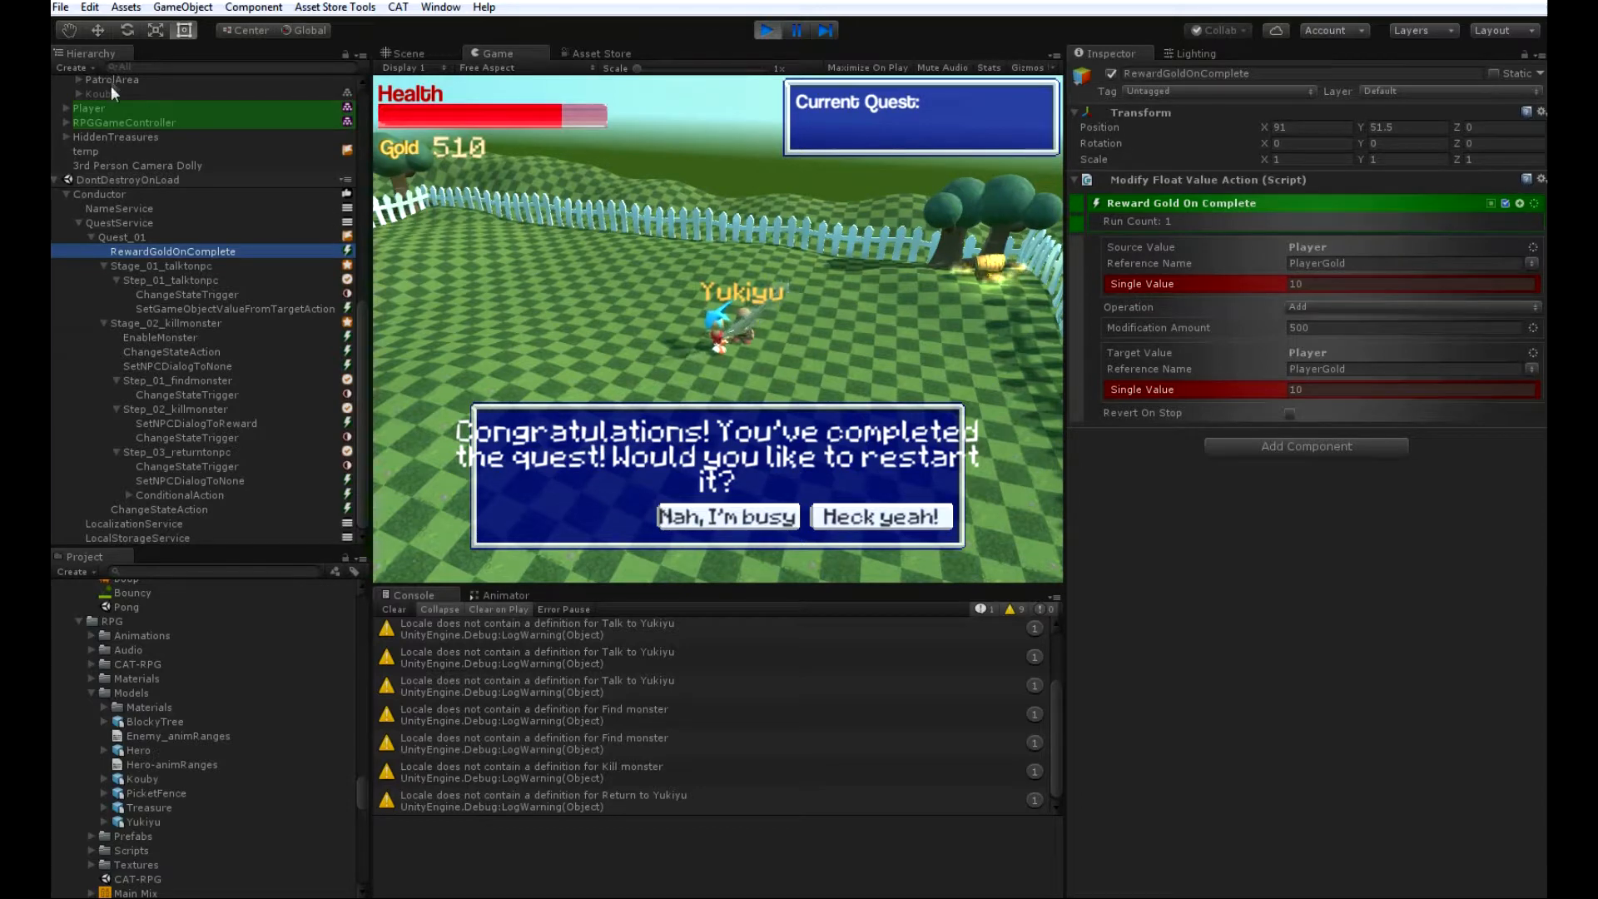
scroll(197, 223, "up", 2)
scroll(173, 246, "down", 2)
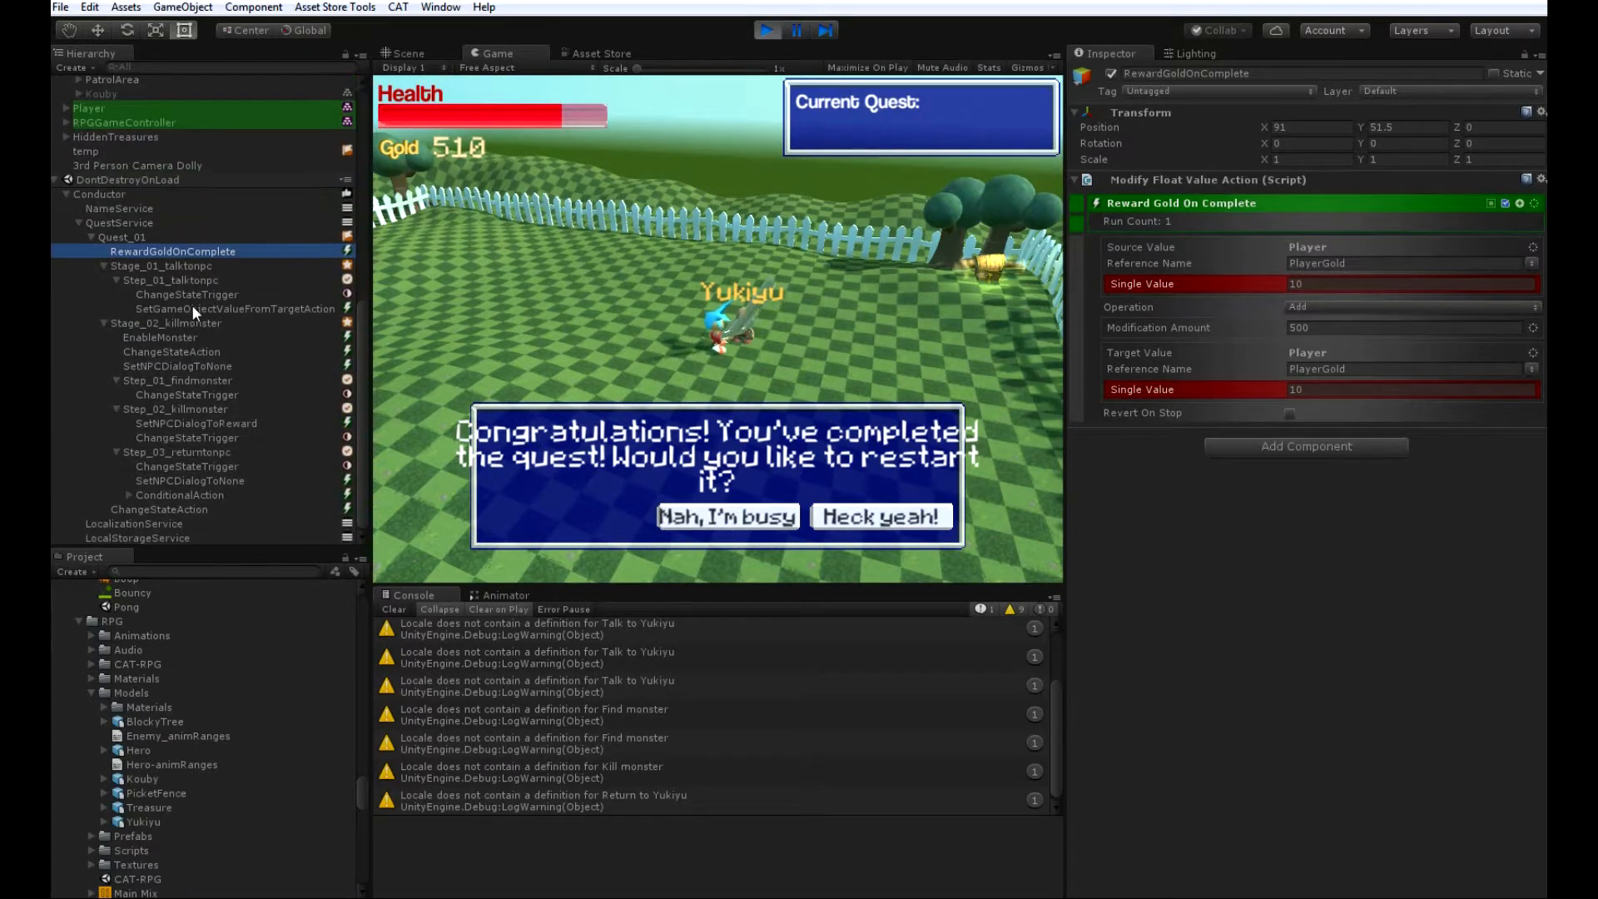
left_click(206, 510)
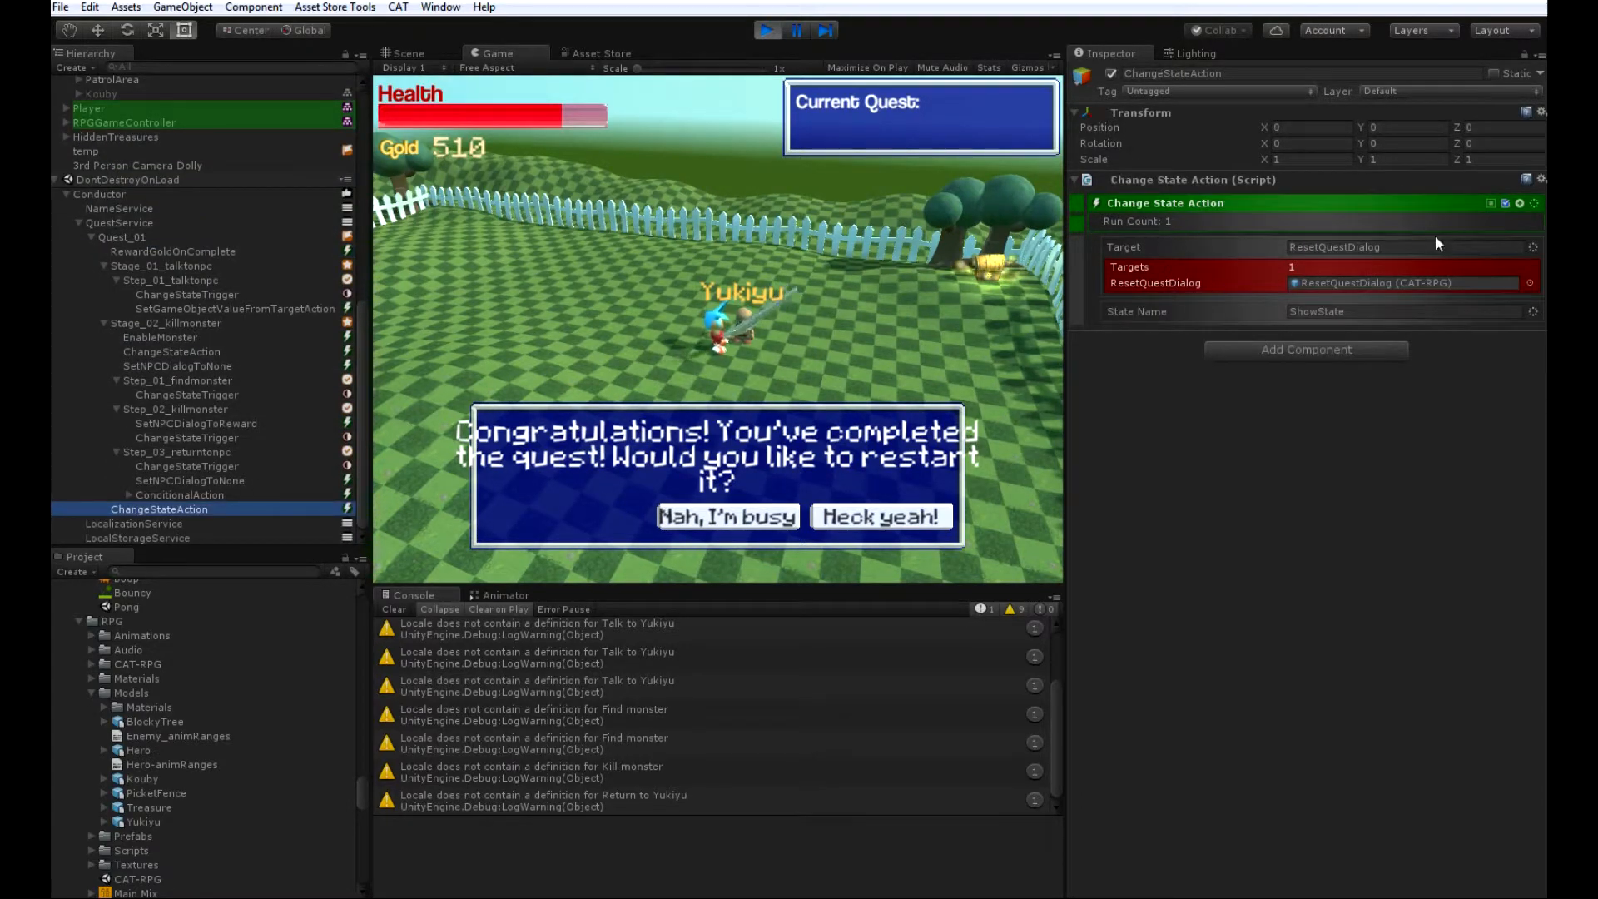
scroll(185, 279, "up", 6)
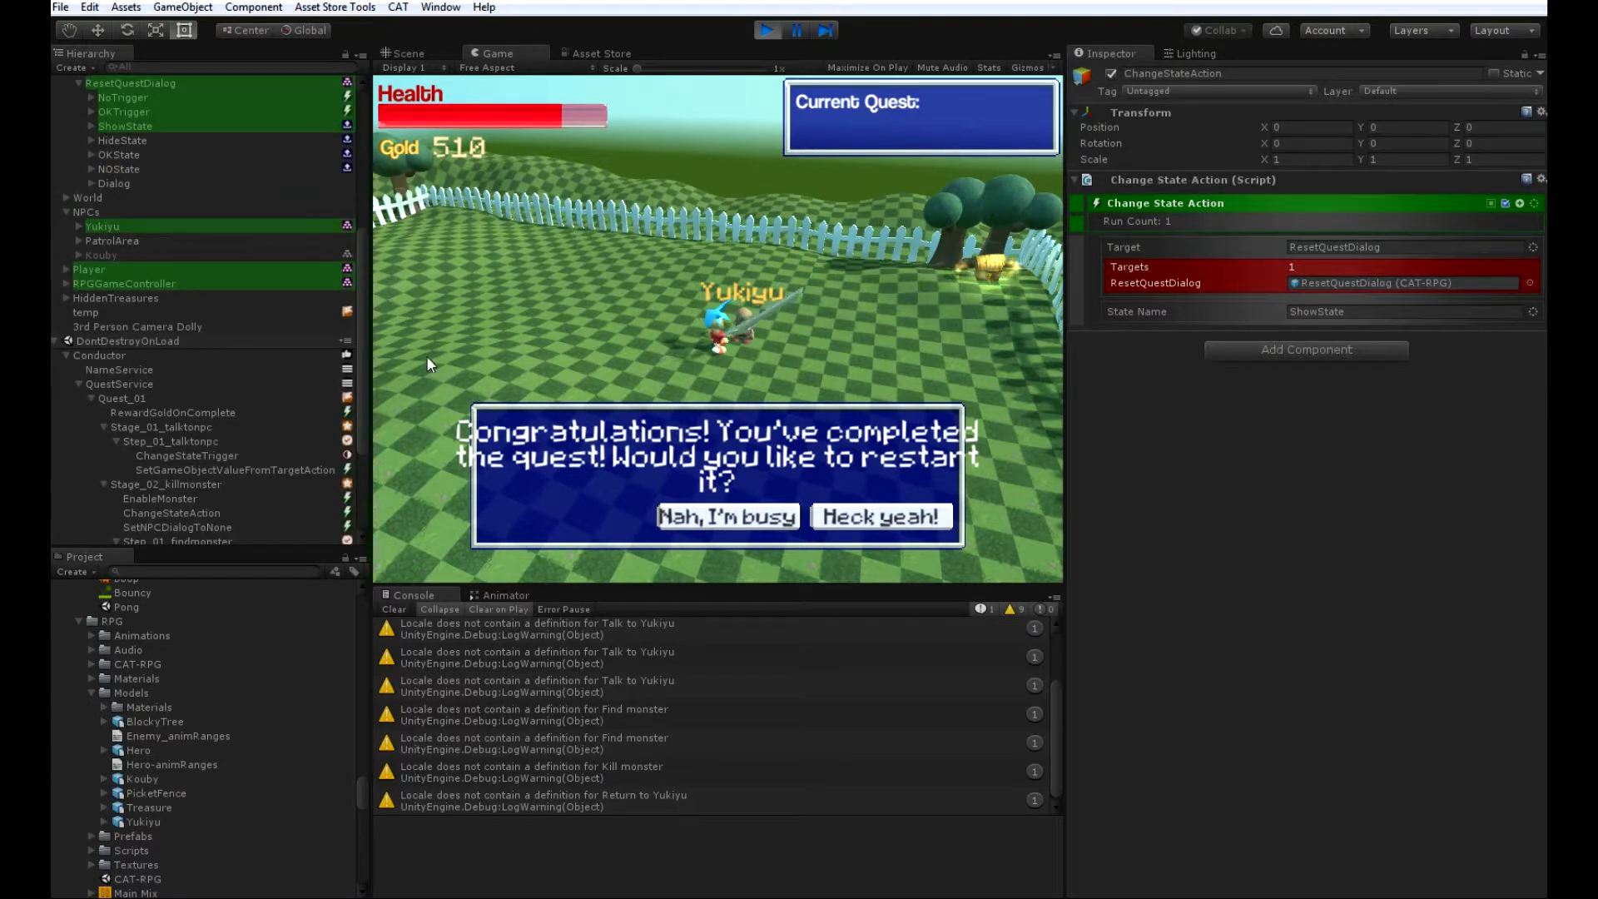
scroll(188, 259, "up", 4)
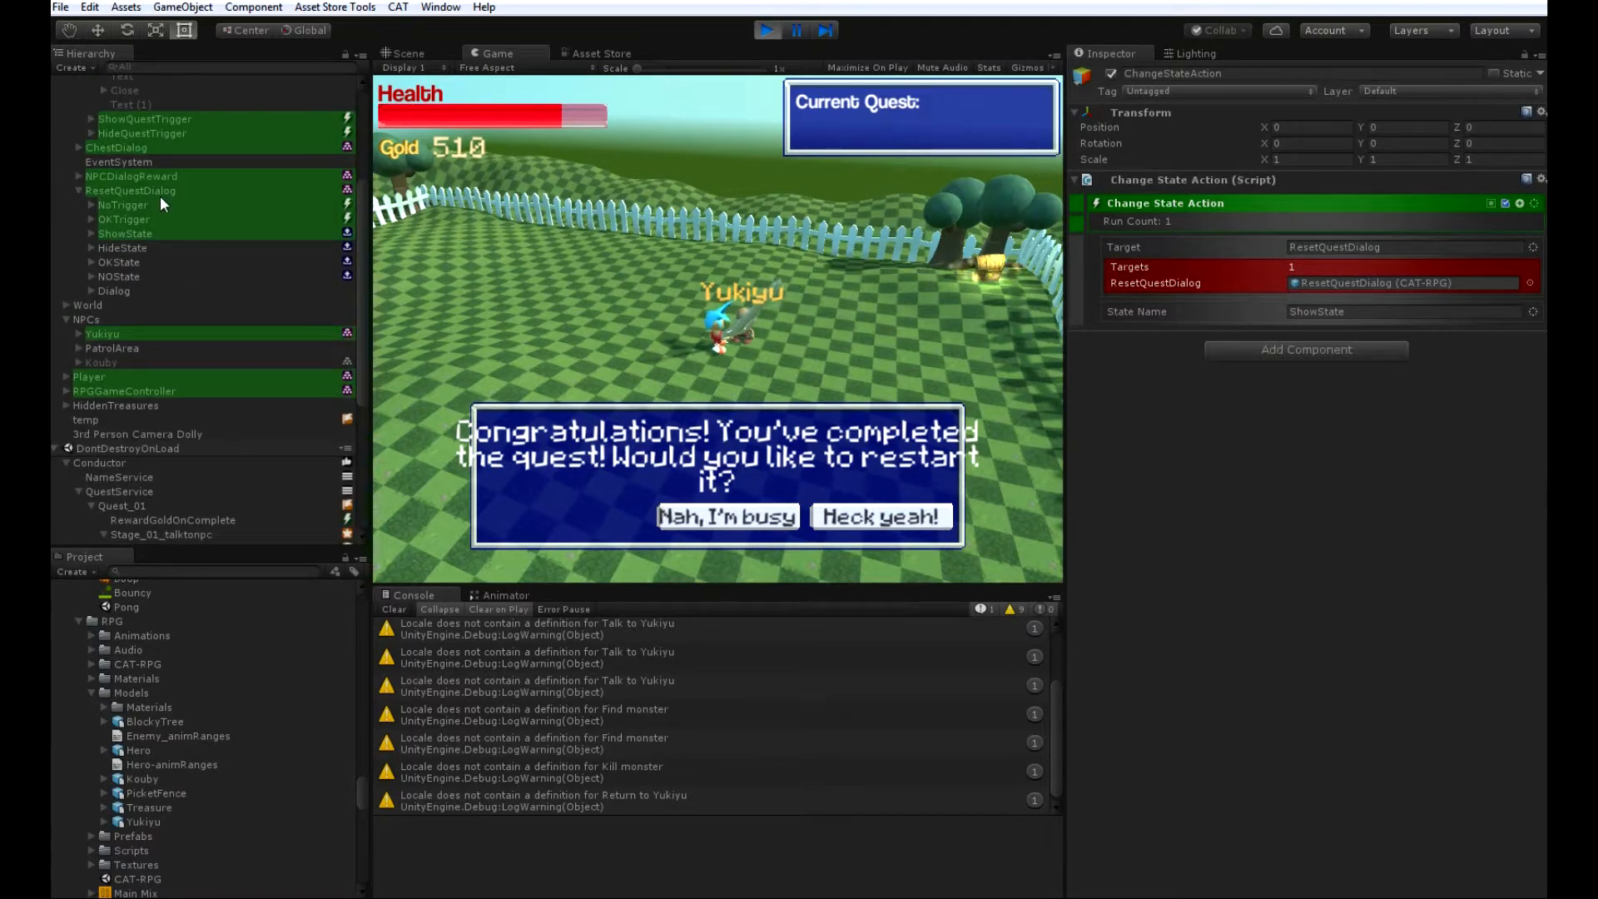
left_click(119, 234)
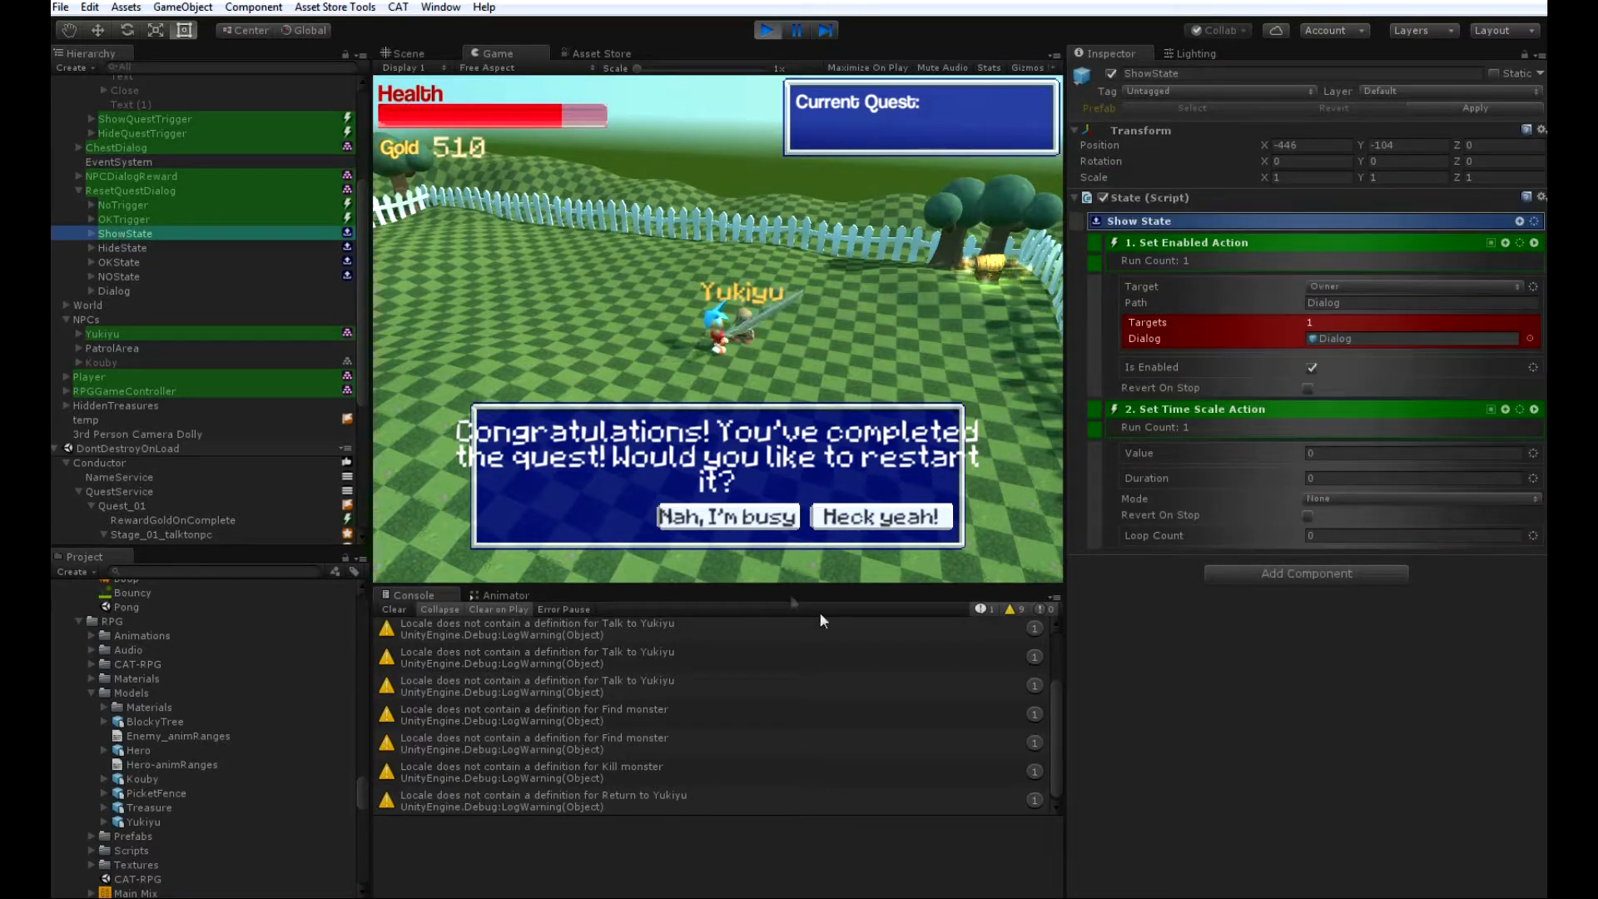